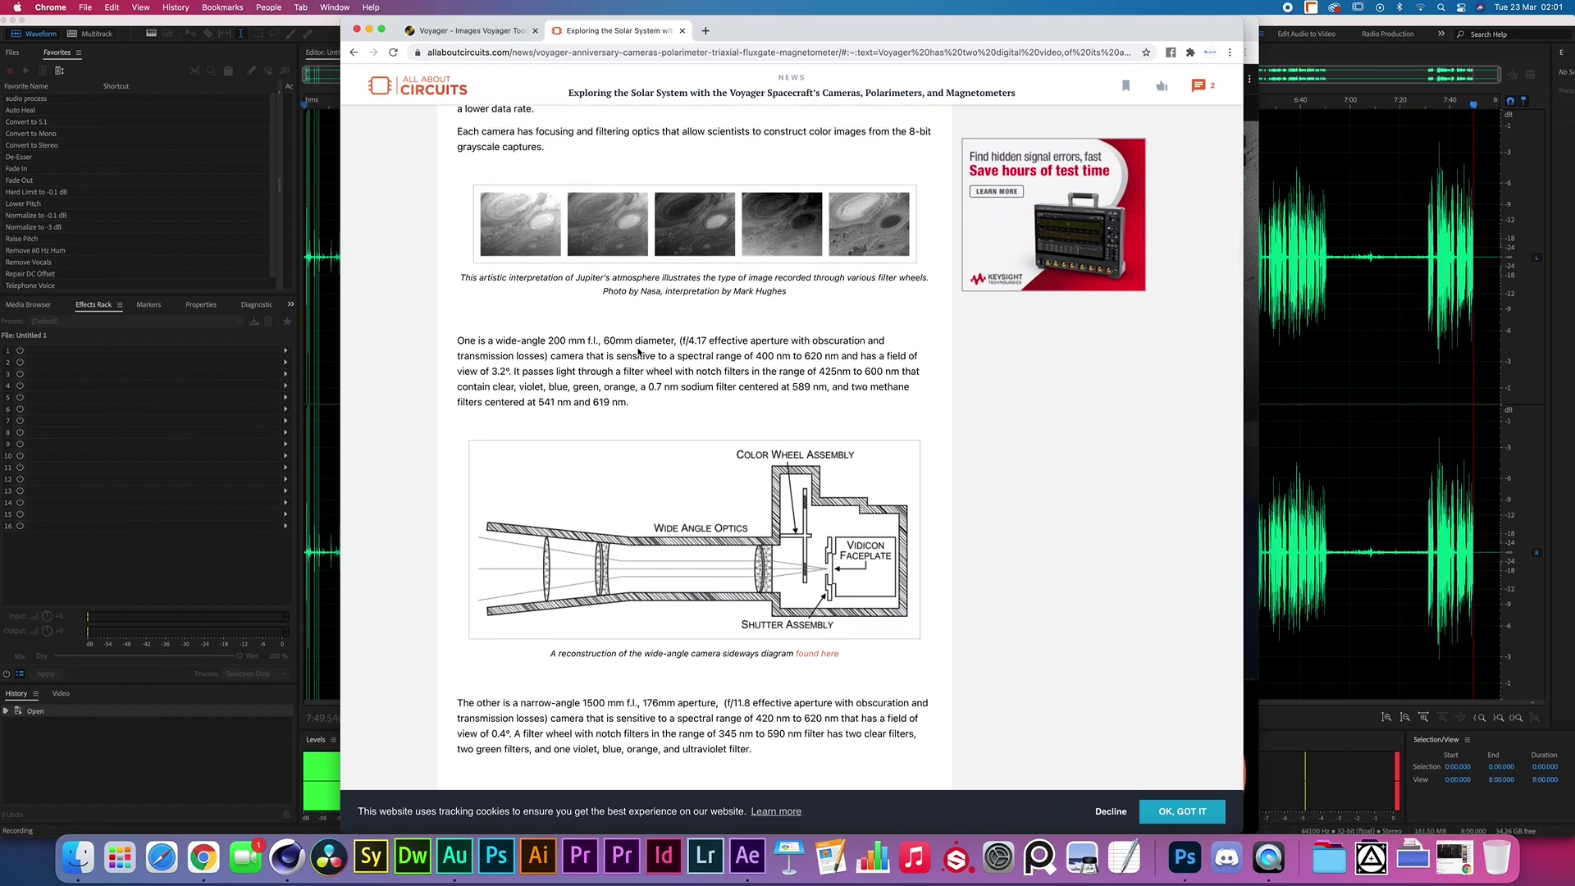
Step: Read the wide-angle camera's focal length and lens diameter in the Voyager camera article
{"action": "left_click_drag", "start_coordinate": [548, 339], "coordinate": [585, 339]}
{"action": "left_click", "coordinate": [587, 341]}
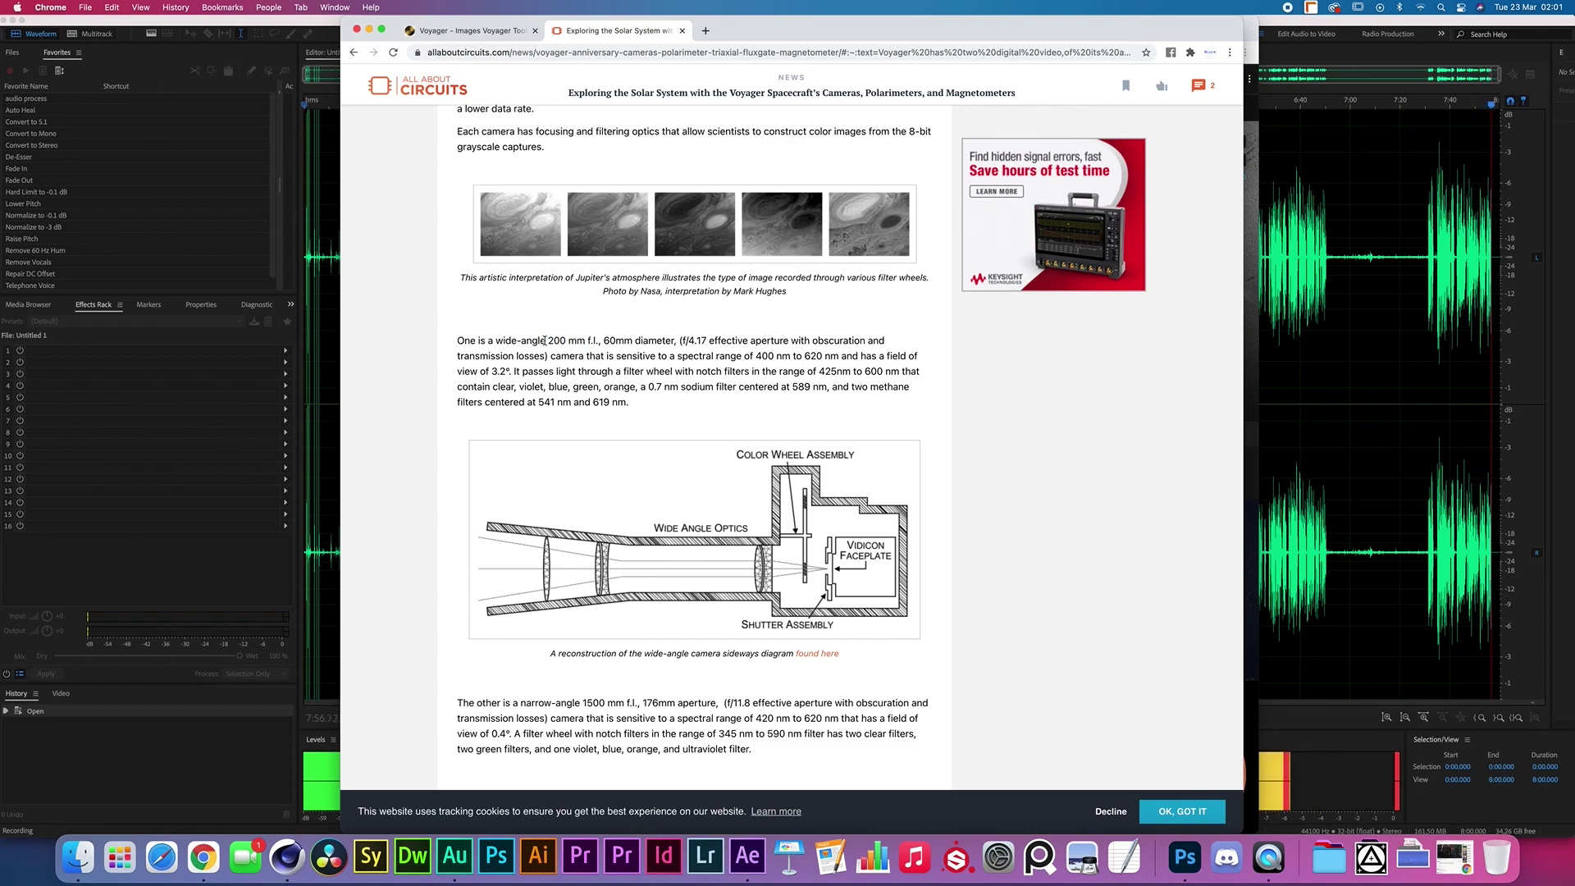
{"action": "left_click", "coordinate": [556, 341]}
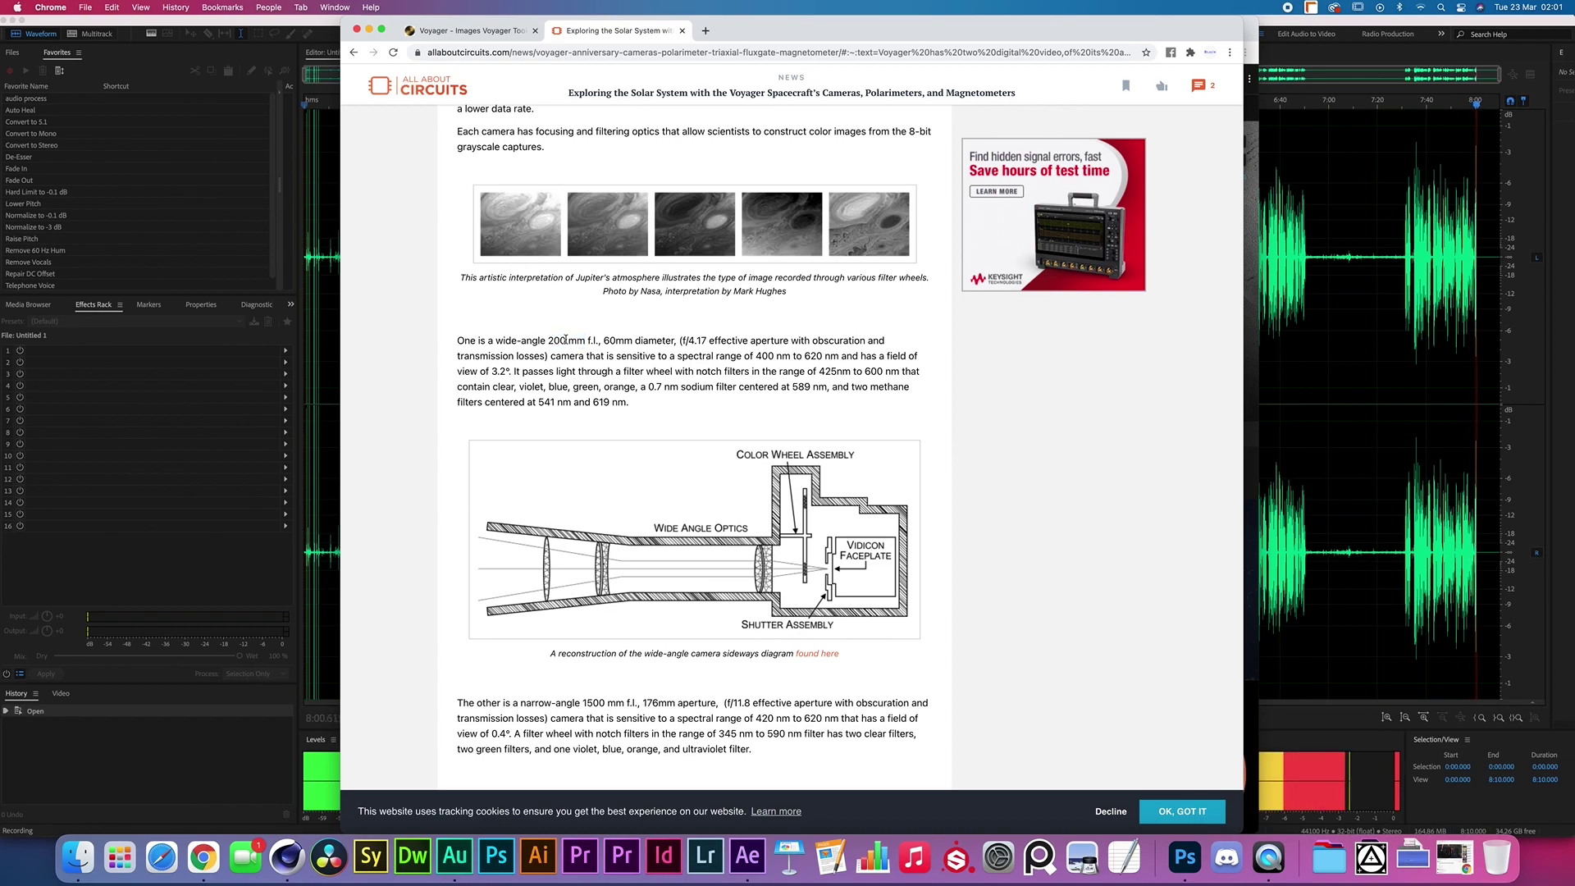
{"action": "double_click", "coordinate": [557, 339]}
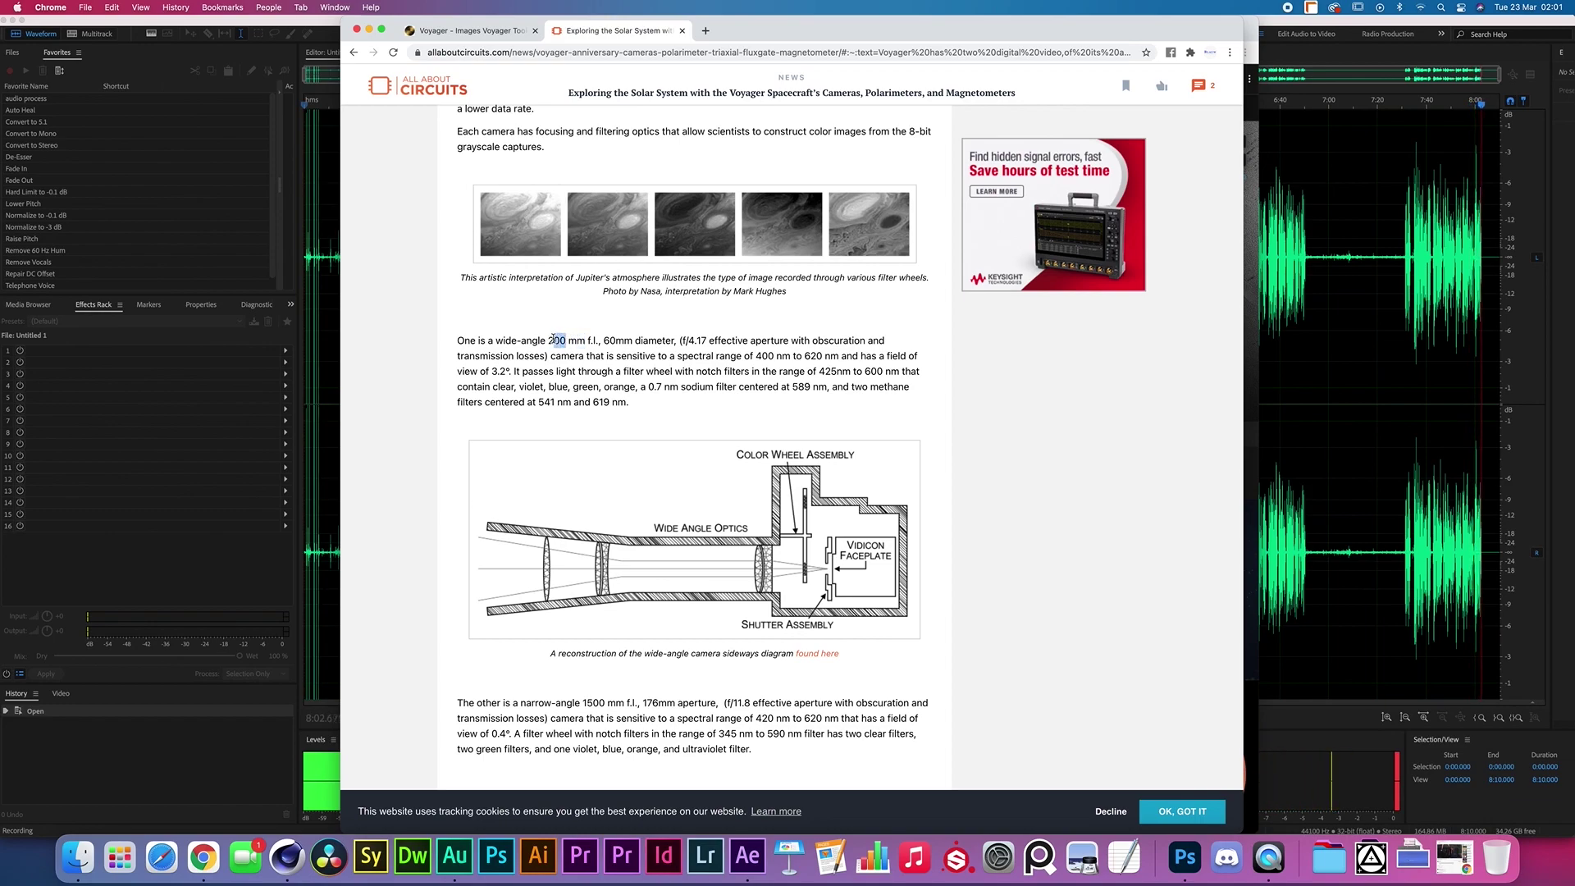
{"action": "left_click_drag", "start_coordinate": [585, 339], "coordinate": [551, 339]}
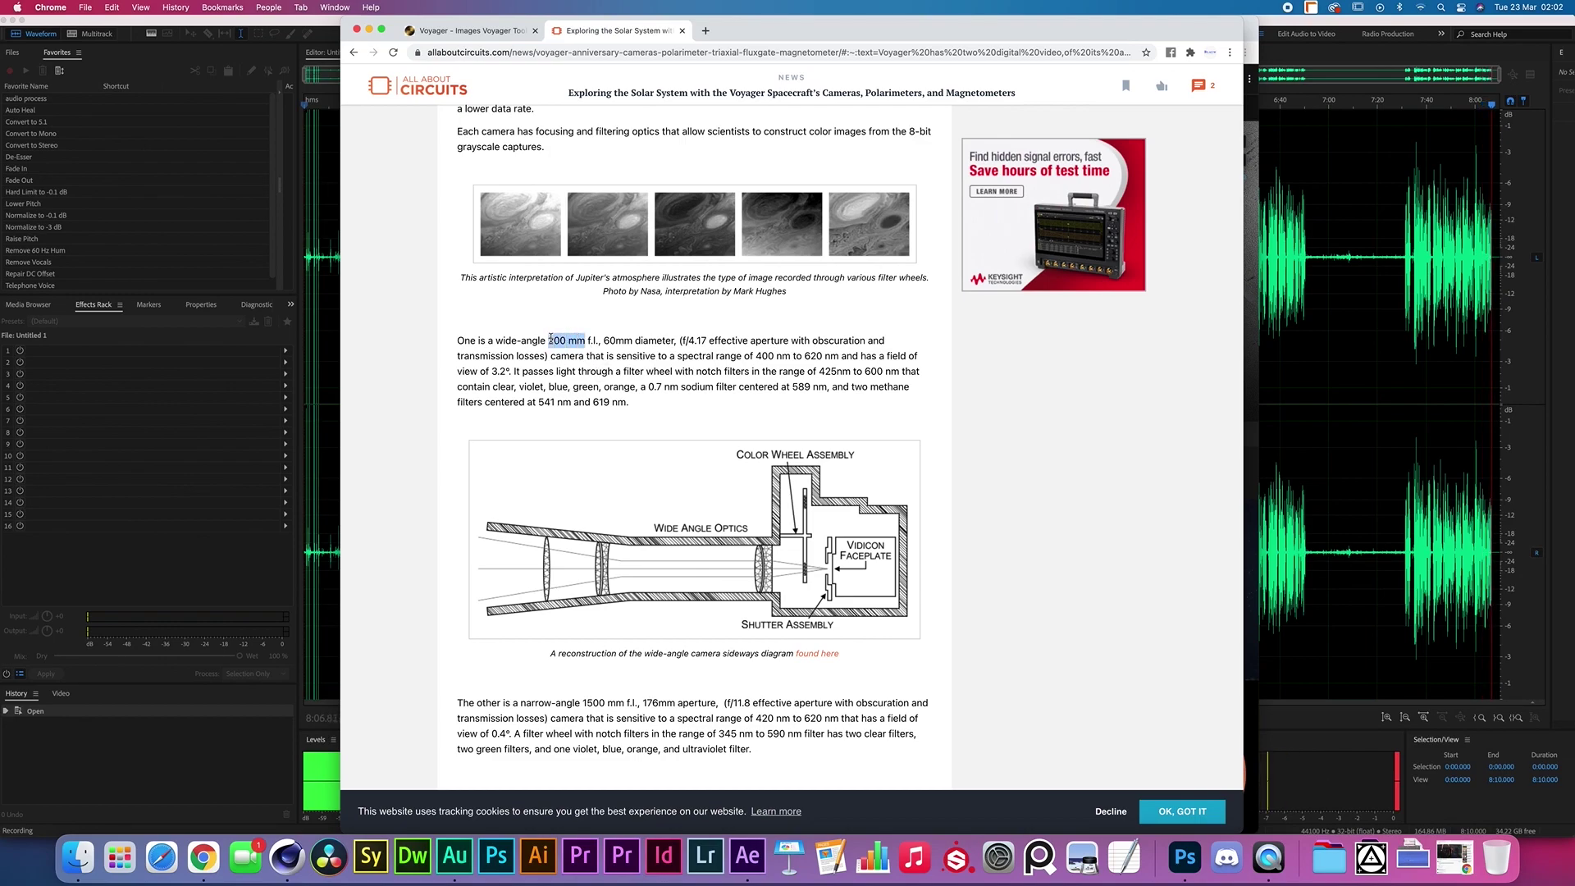
{"action": "left_click", "coordinate": [550, 339]}
{"action": "left_click_drag", "start_coordinate": [546, 340], "coordinate": [590, 341]}
{"action": "left_click", "coordinate": [607, 340]}
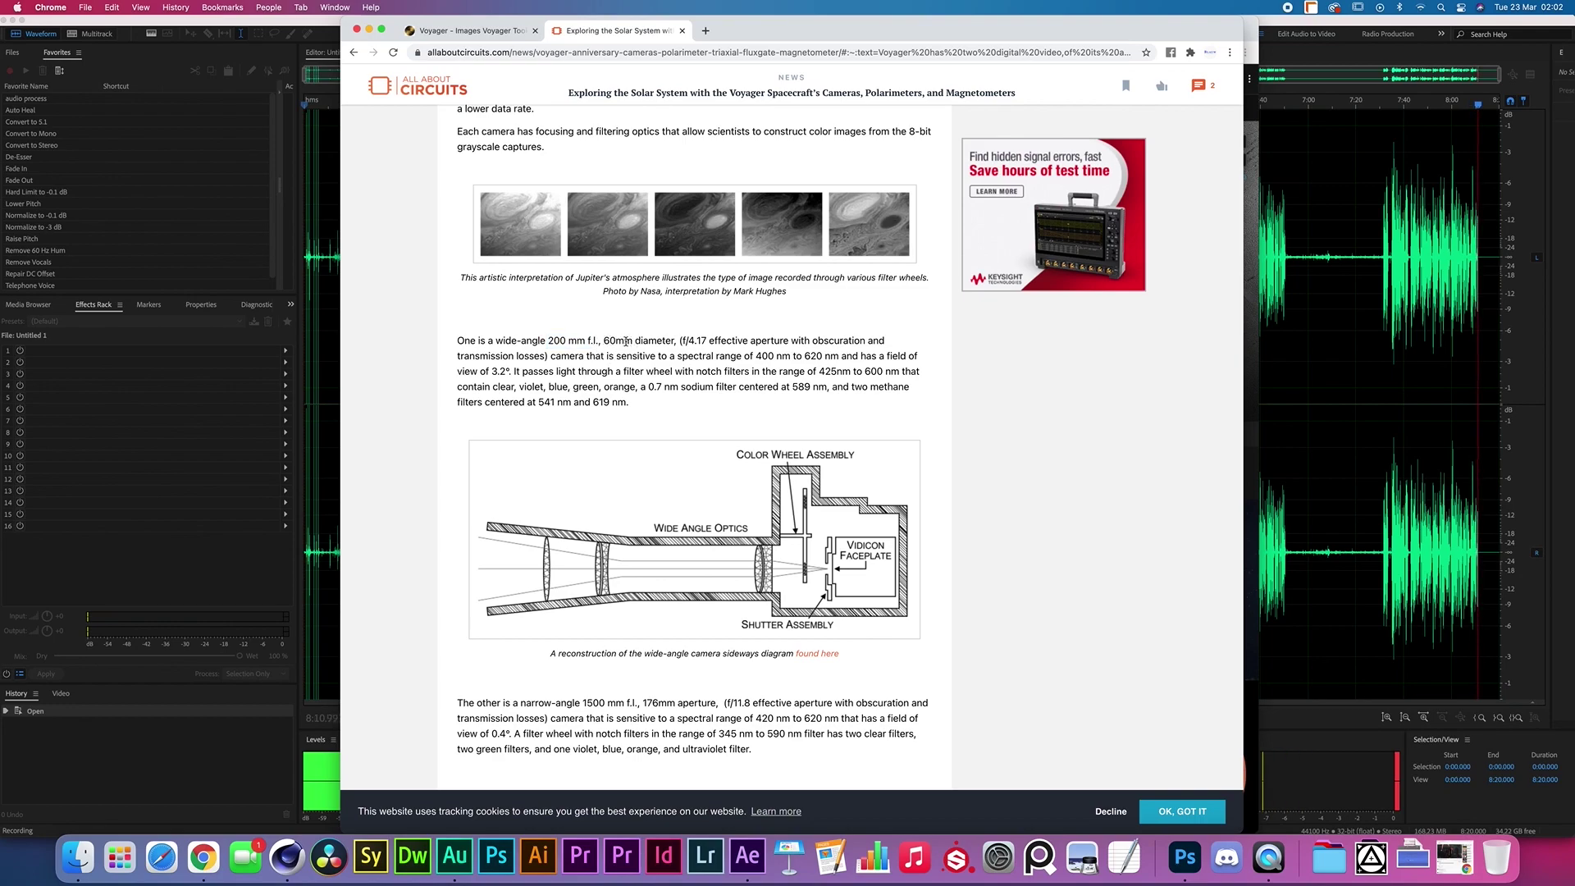
{"action": "double_click", "coordinate": [620, 340]}
{"action": "left_click", "coordinate": [666, 351]}
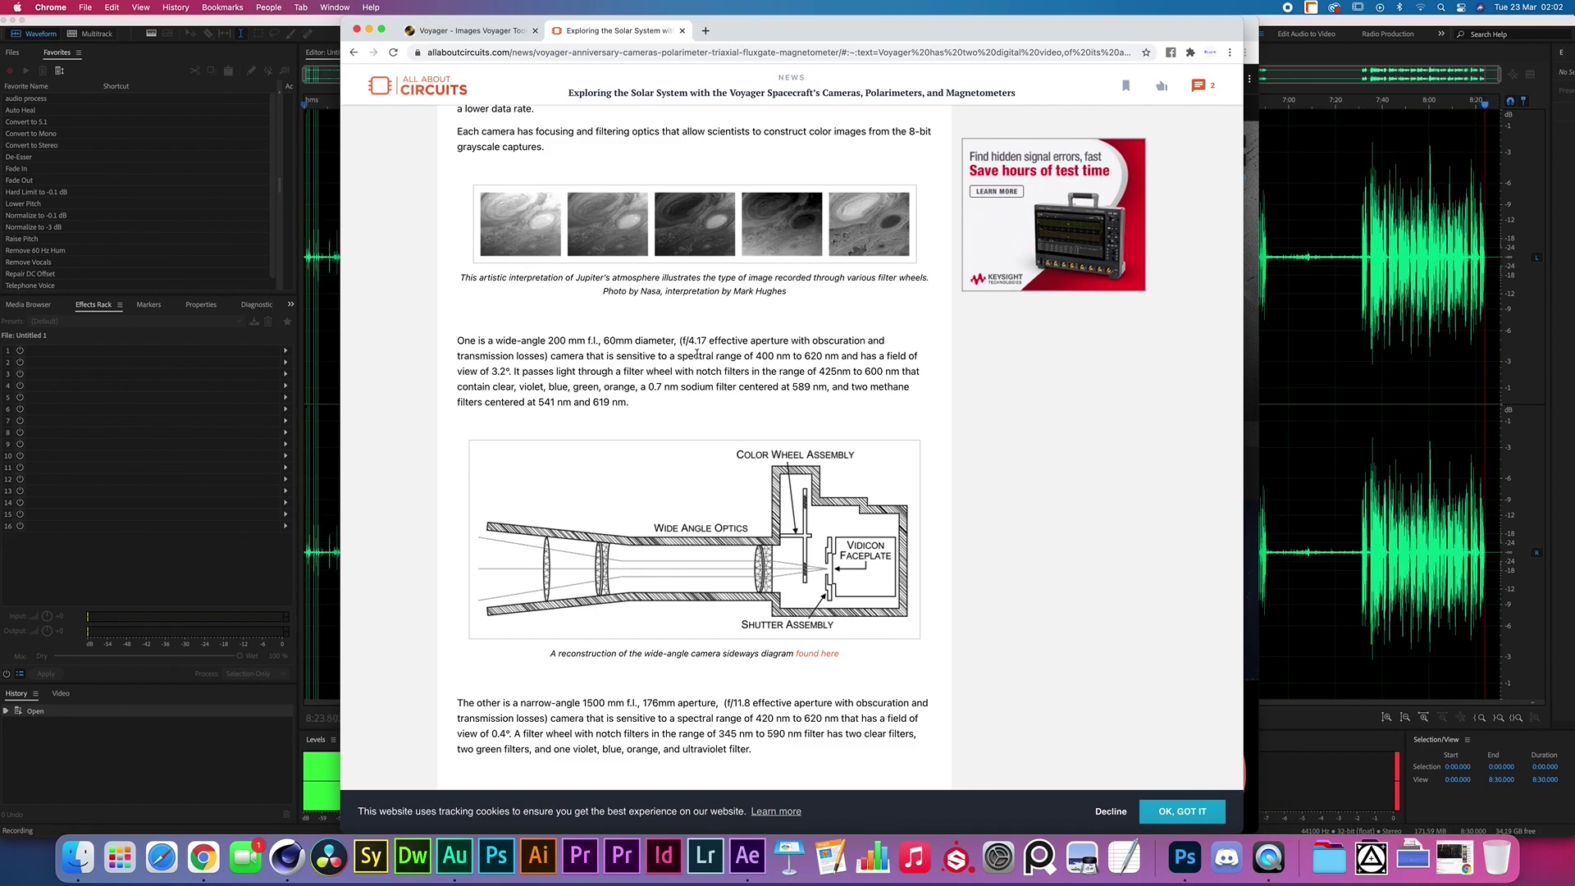
Step: Read the wide-angle camera's spectral range and its sodium and methane filter specifications in the article
{"action": "left_click_drag", "start_coordinate": [755, 356], "coordinate": [777, 355]}
{"action": "left_click", "coordinate": [771, 372]}
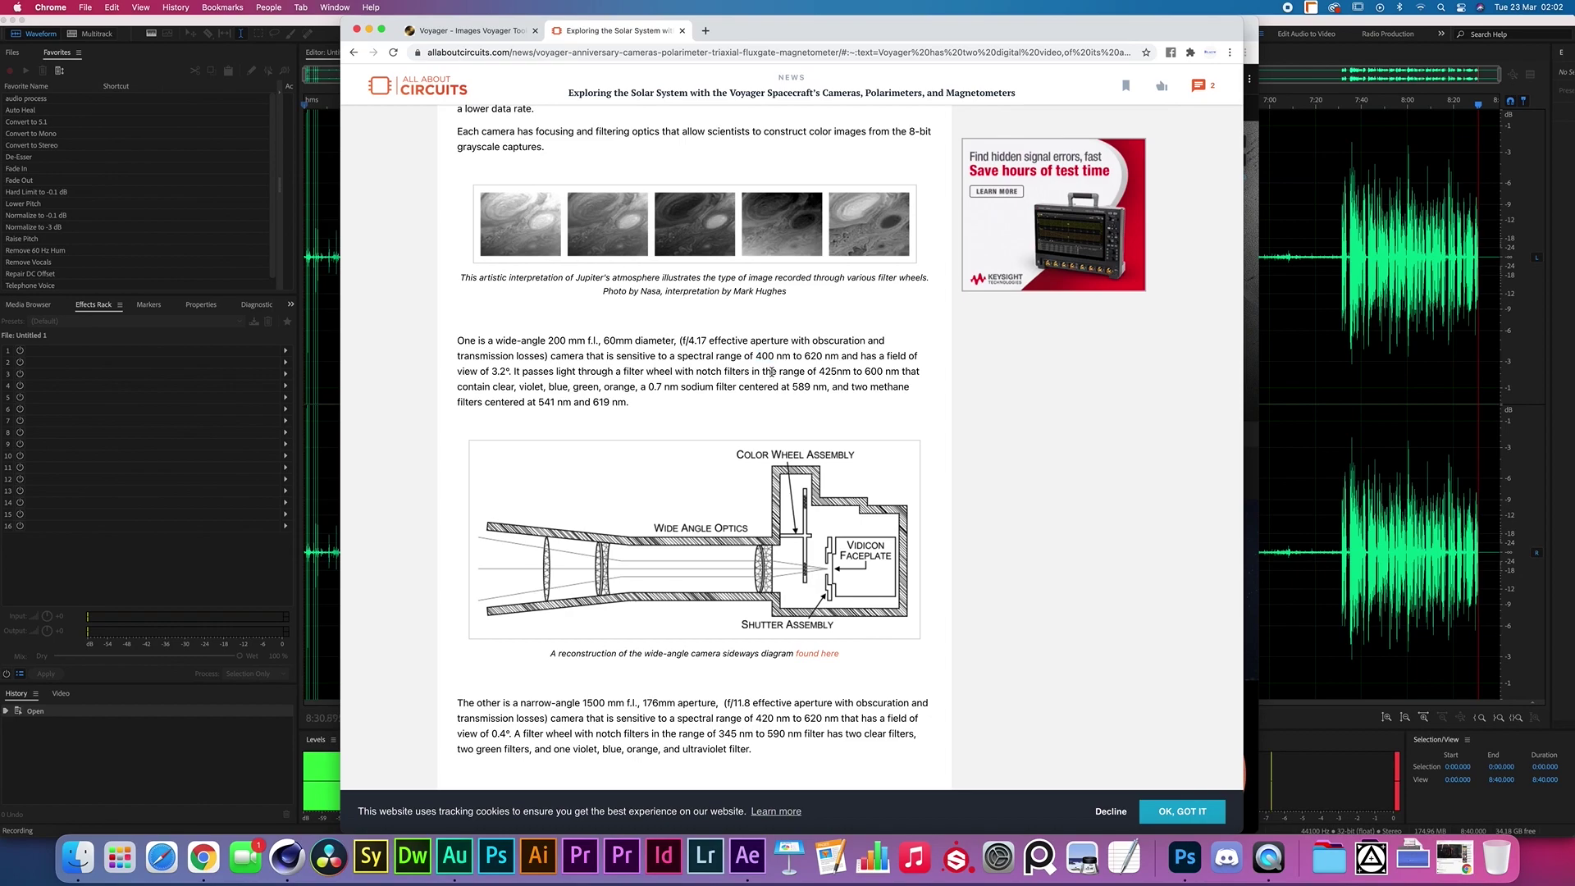
{"action": "left_click_drag", "start_coordinate": [744, 356], "coordinate": [677, 355]}
{"action": "left_click", "coordinate": [676, 355]}
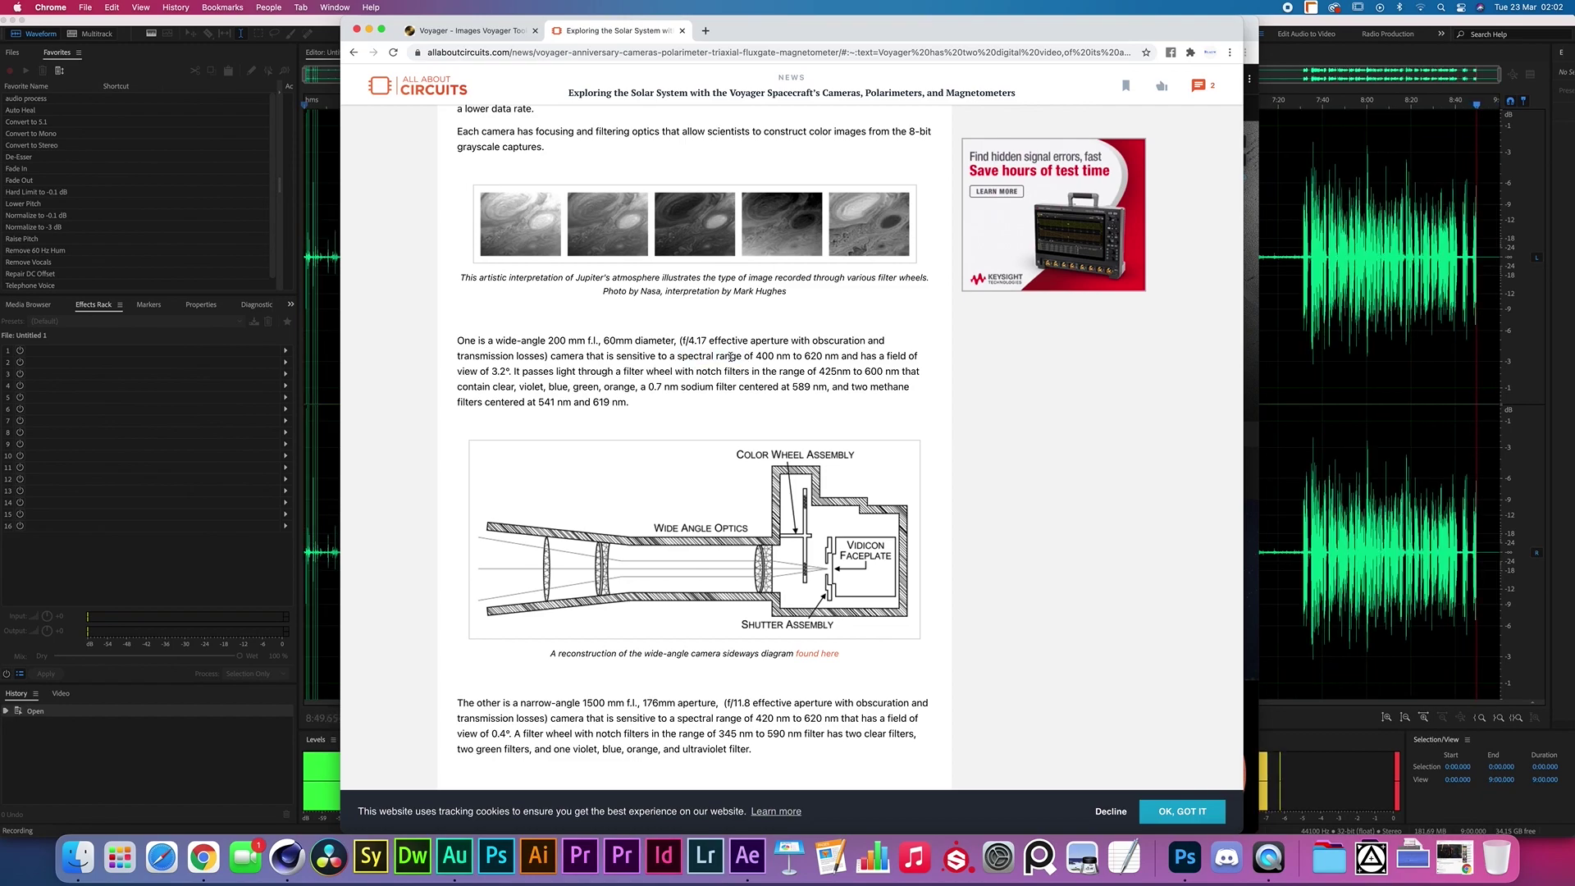
{"action": "left_click_drag", "start_coordinate": [836, 387], "coordinate": [909, 387]}
{"action": "left_click", "coordinate": [887, 404]}
{"action": "left_click_drag", "start_coordinate": [679, 386], "coordinate": [742, 386]}
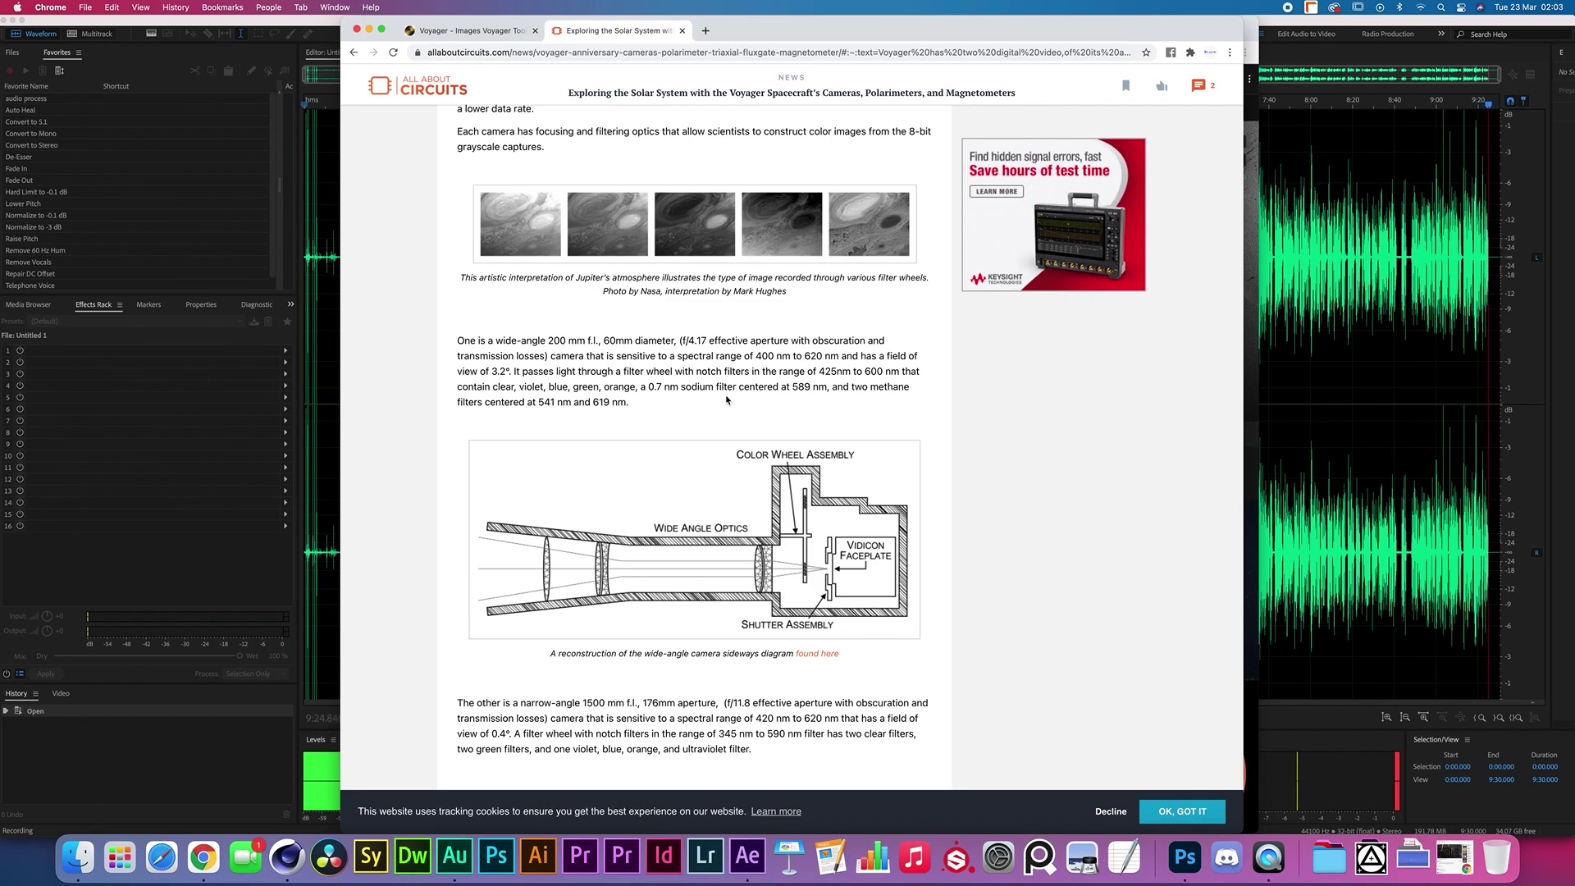
Step: Read the narrow-angle camera's focal length and effective aperture in the paragraph below the wide-angle optics diagram
{"action": "scroll", "coordinate": [726, 399], "scroll_direction": "down", "scroll_amount": 3}
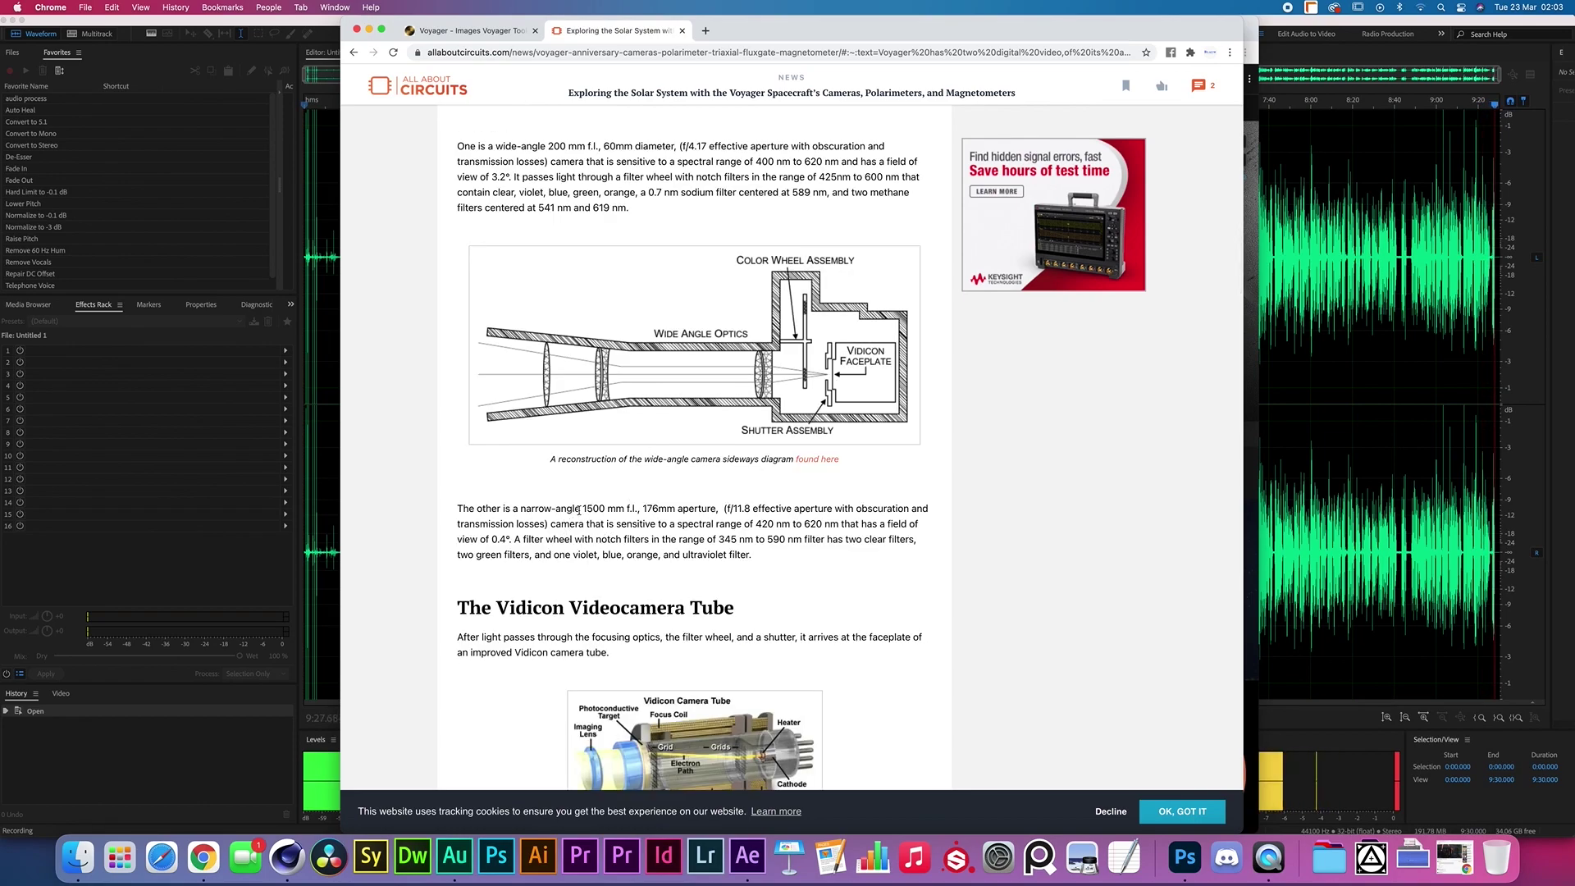
{"action": "left_click_drag", "start_coordinate": [583, 510], "coordinate": [607, 510]}
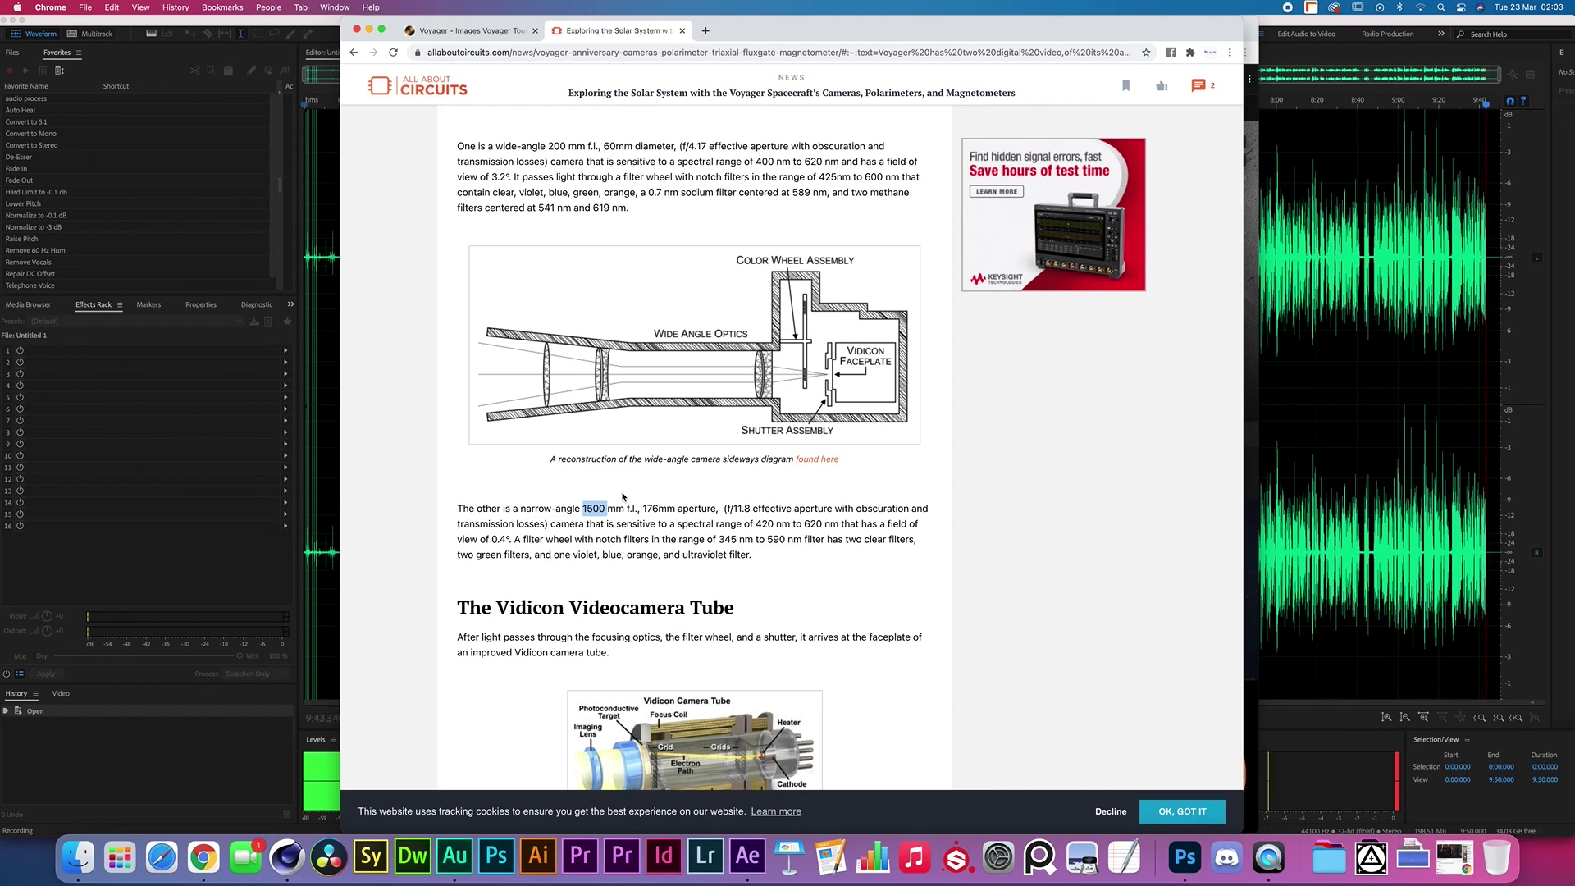
{"action": "double_click", "coordinate": [743, 509]}
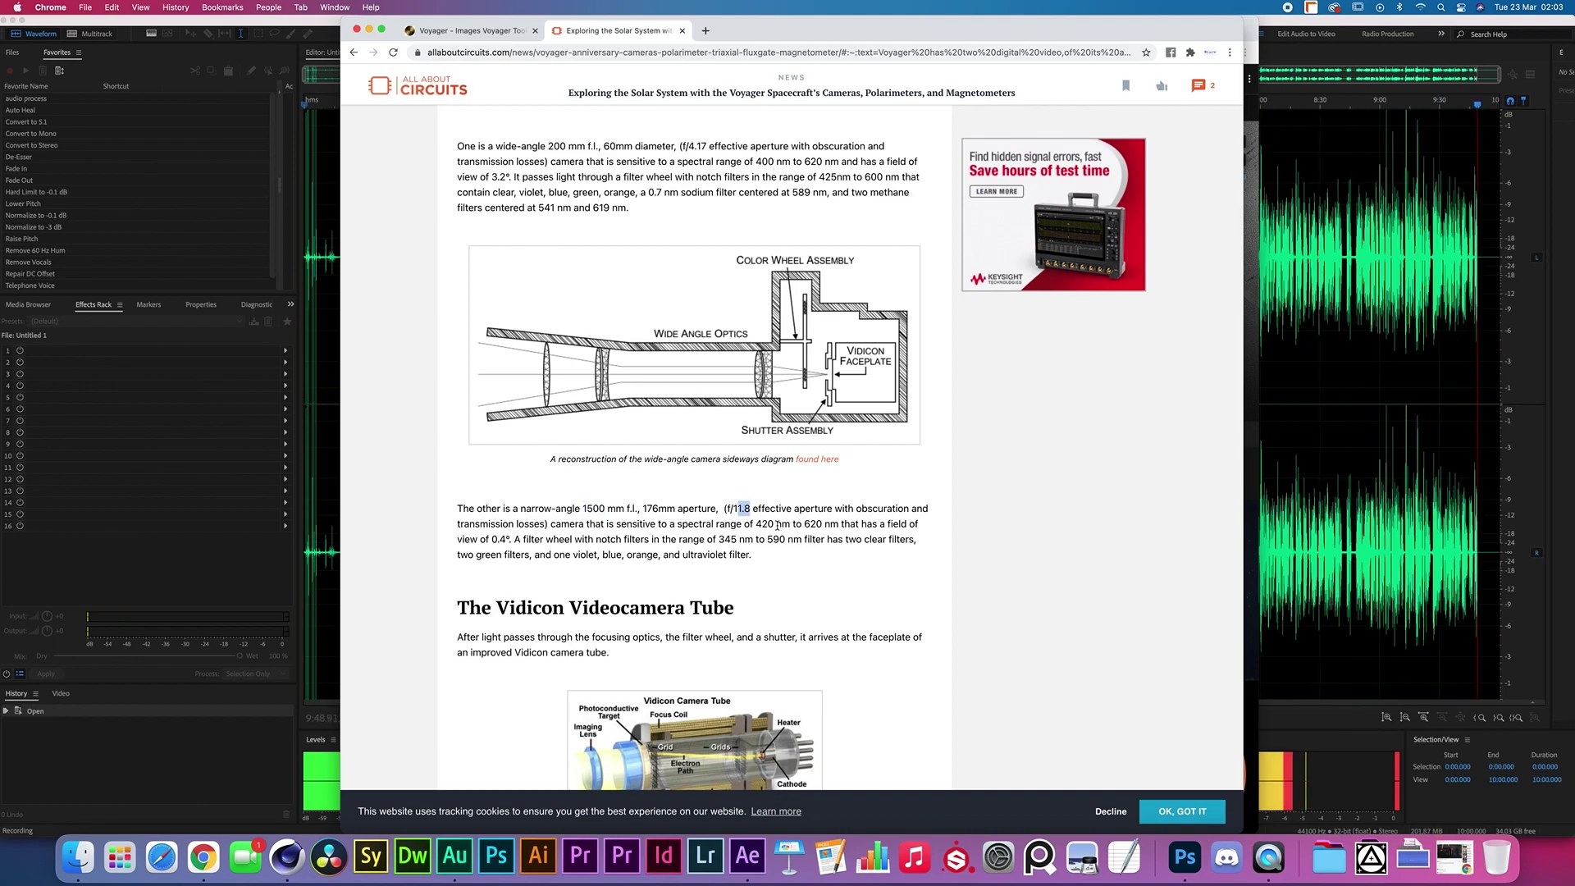
{"action": "left_click_drag", "start_coordinate": [751, 508], "coordinate": [739, 508]}
{"action": "left_click", "coordinate": [736, 509]}
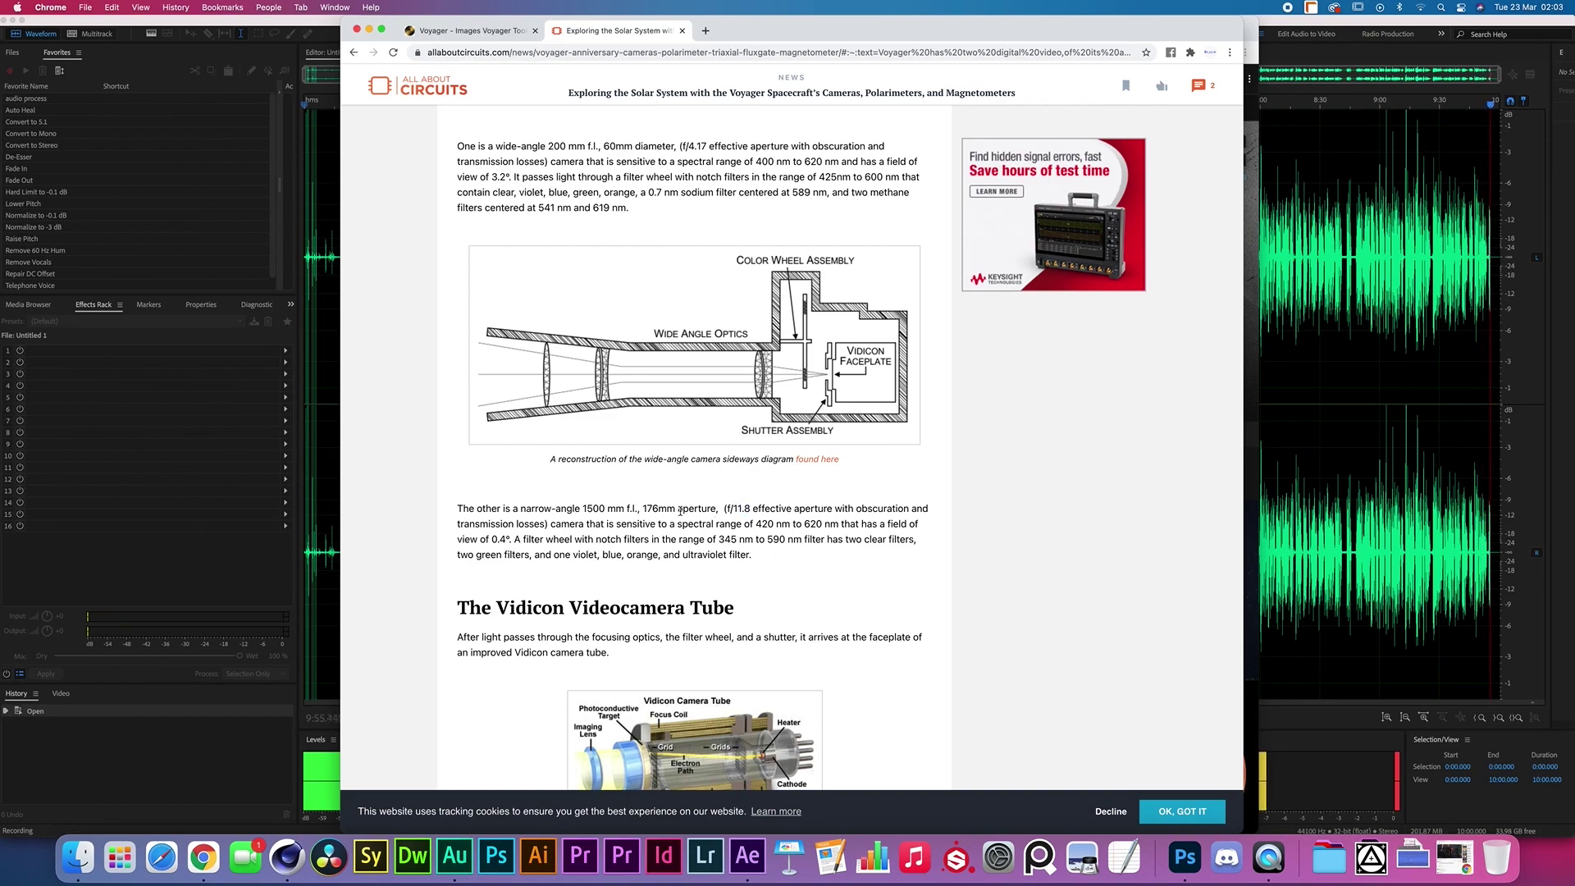
{"action": "scroll", "coordinate": [698, 509], "scroll_direction": "down", "scroll_amount": 5}
{"action": "scroll", "coordinate": [698, 510], "scroll_direction": "up", "scroll_amount": 8}
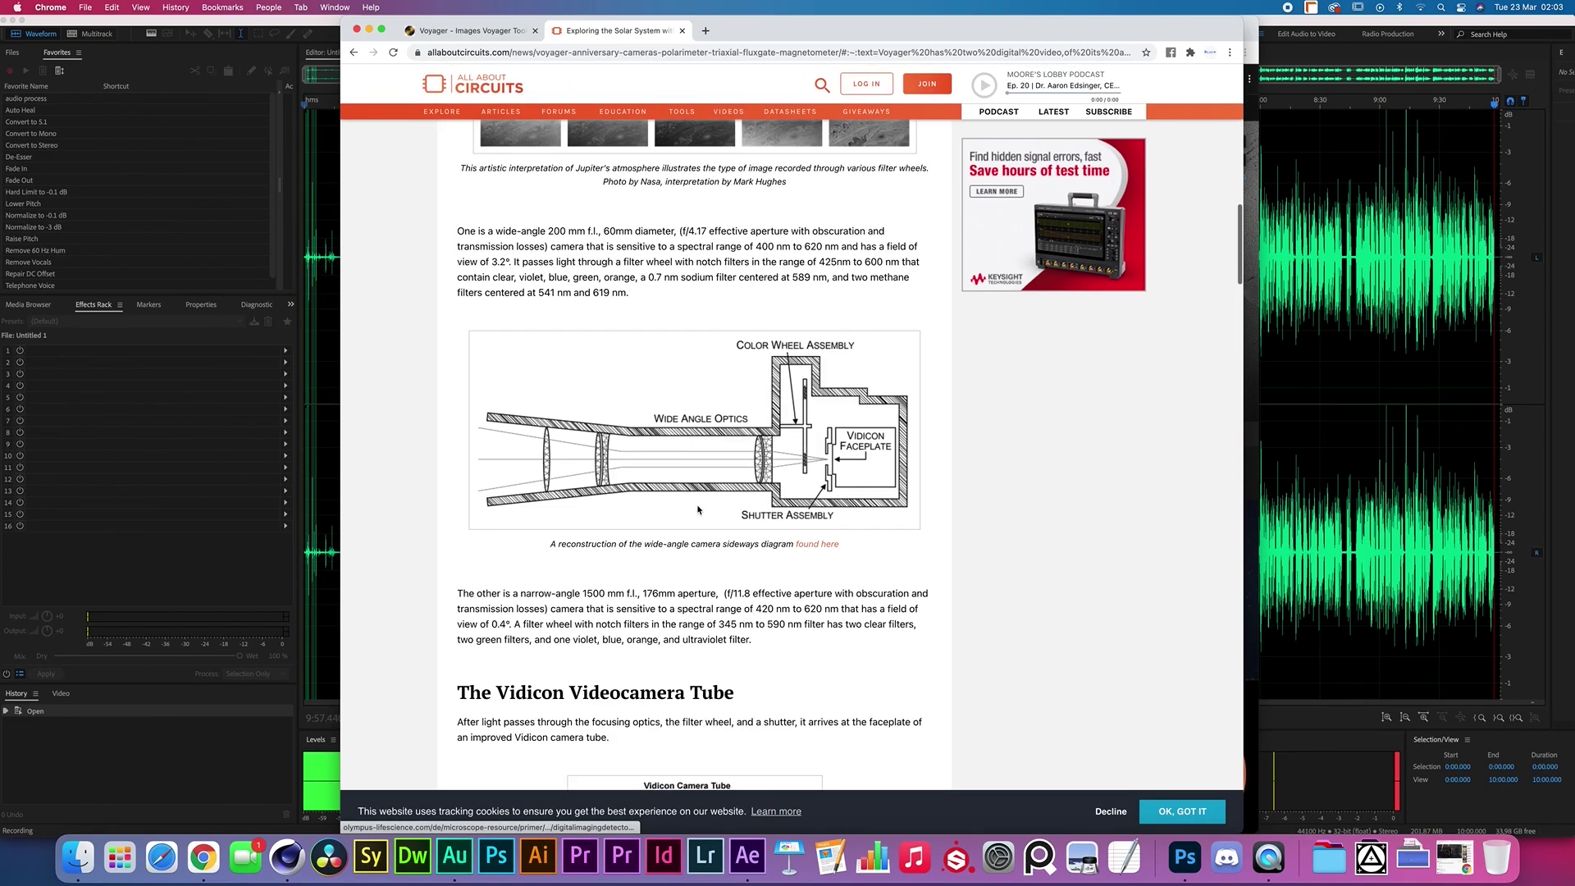
{"action": "scroll", "coordinate": [699, 509], "scroll_direction": "down", "scroll_amount": 1}
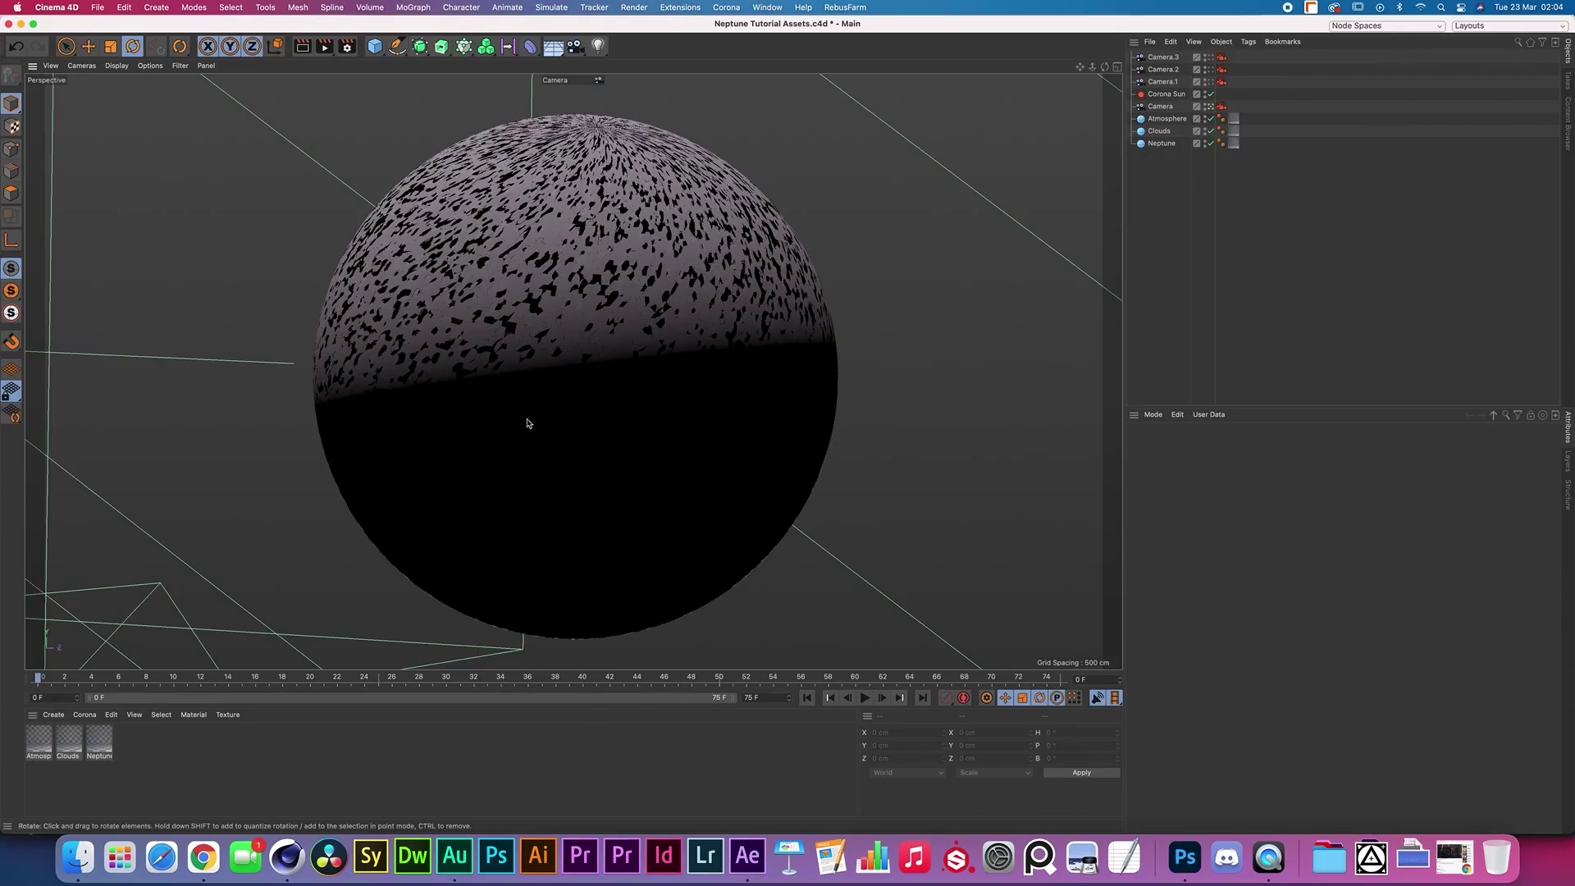
Step: Switch to Chrome to view the Neptune products in the ArtStation store, and return to the Cinema 4D scene
{"action": "left_click", "coordinate": [202, 857]}
{"action": "left_click", "coordinate": [602, 434]}
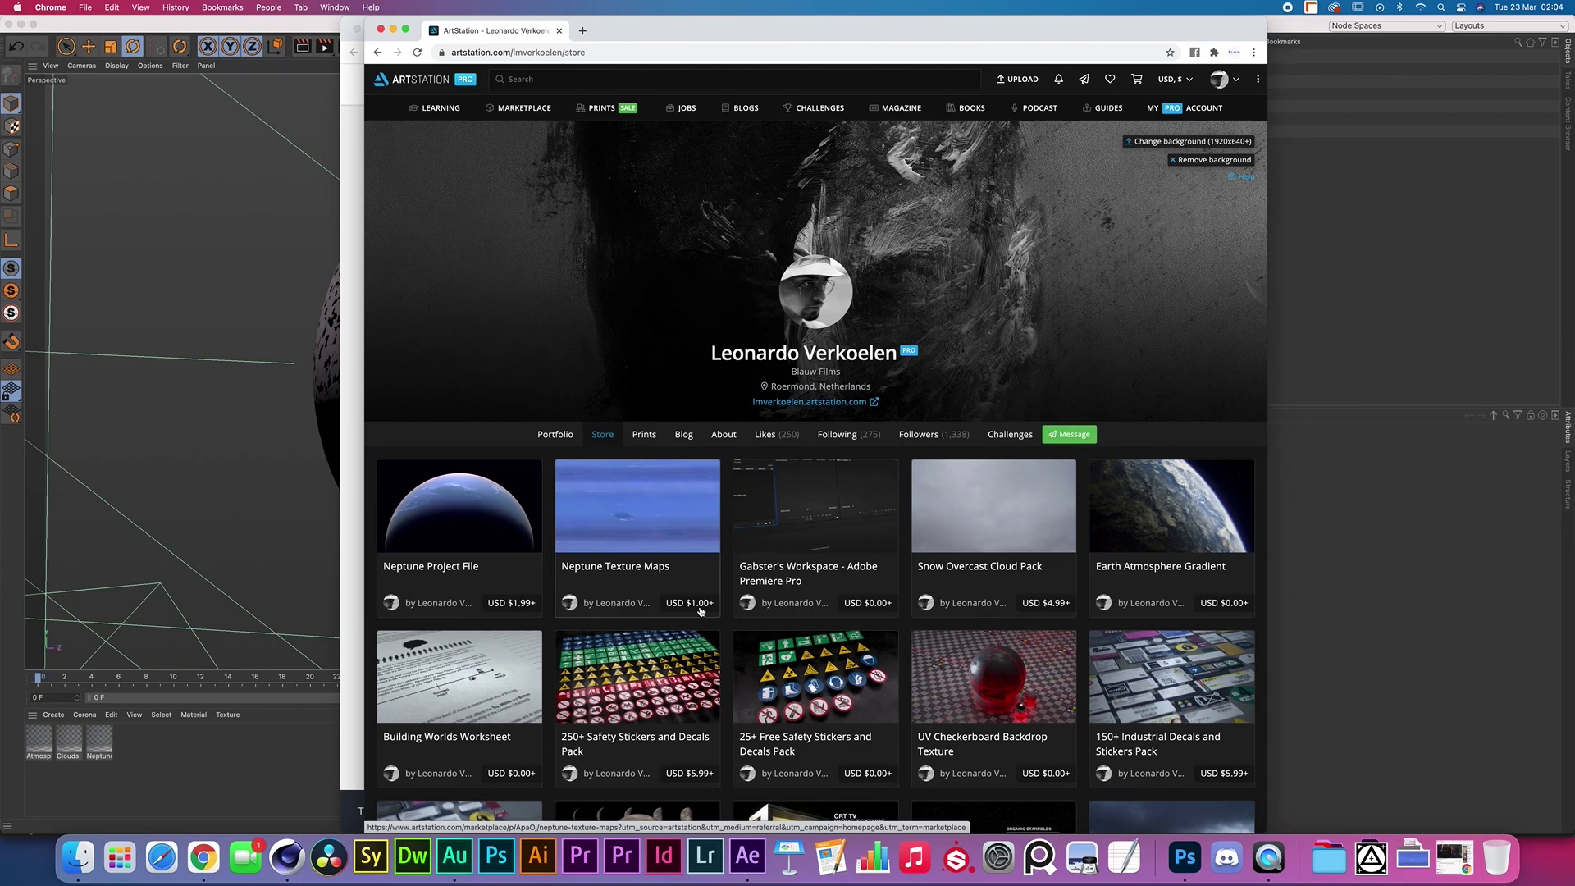
{"action": "left_click", "coordinate": [327, 742]}
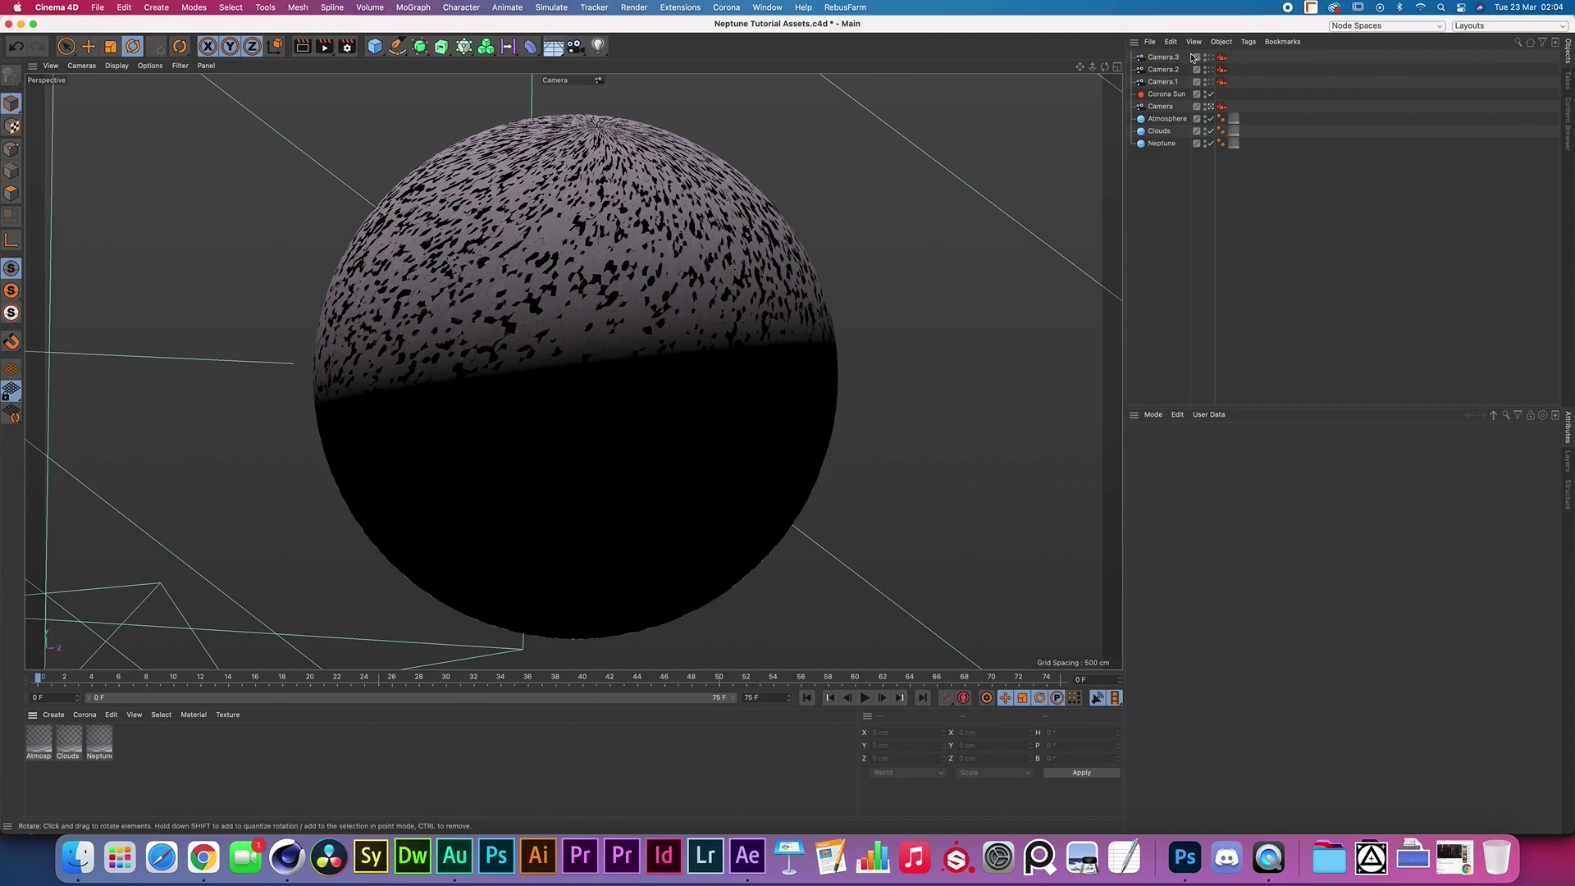
Step: Inspect the radius of the concentric planet spheres, starting with Neptune and continuing with Clouds
{"action": "left_click_drag", "start_coordinate": [1166, 165], "coordinate": [1145, 114]}
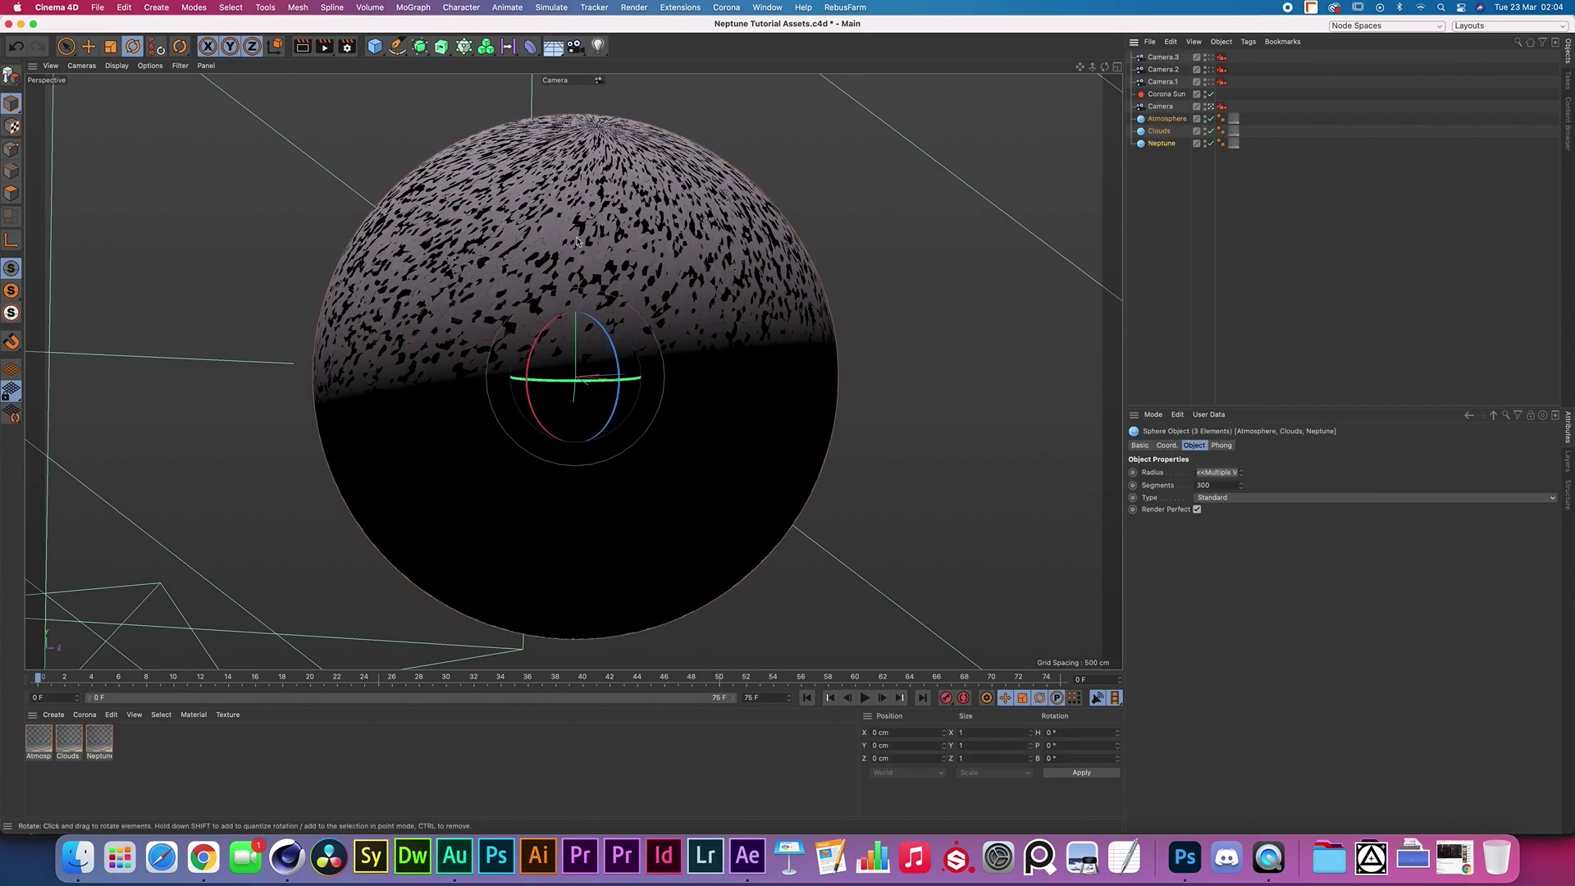
{"action": "left_click", "coordinate": [1174, 203]}
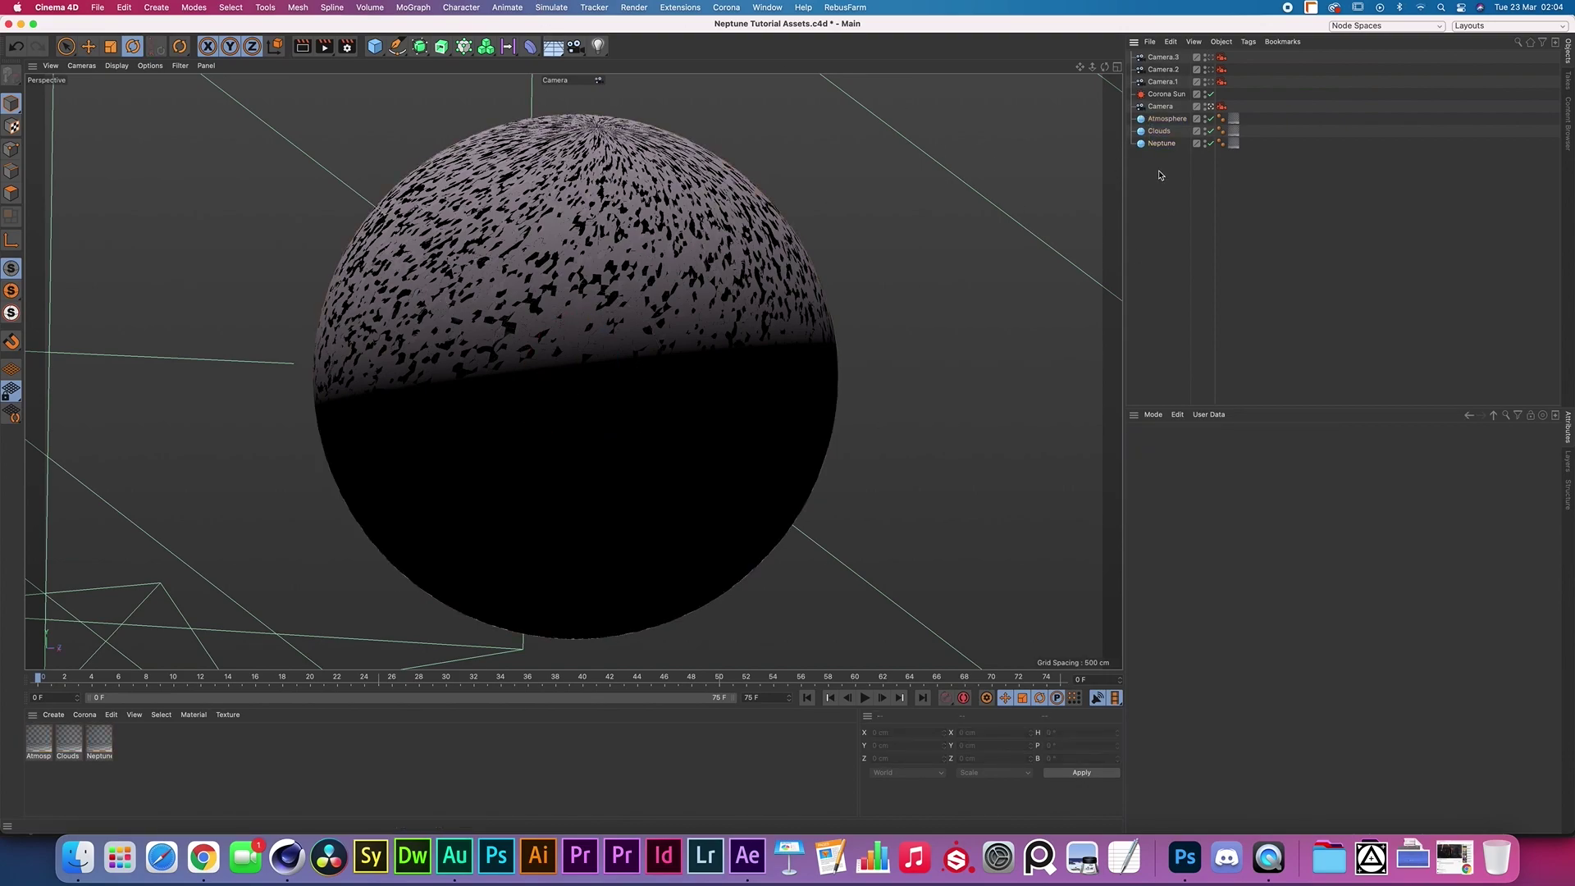
{"action": "left_click", "coordinate": [1170, 145]}
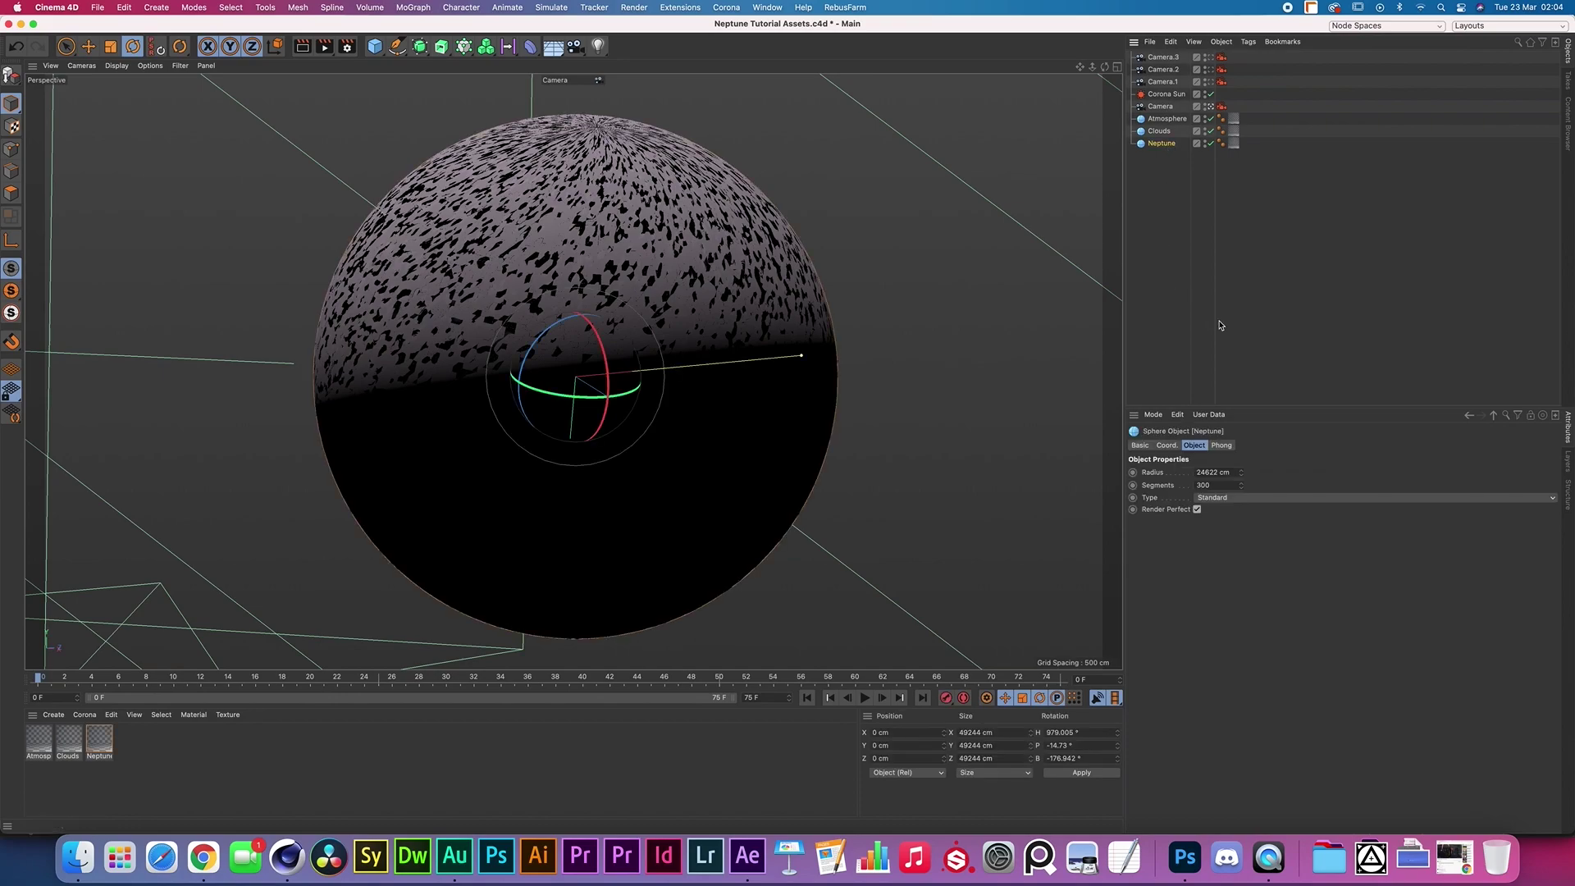
{"action": "left_click", "coordinate": [1207, 473]}
{"action": "left_click", "coordinate": [616, 151]}
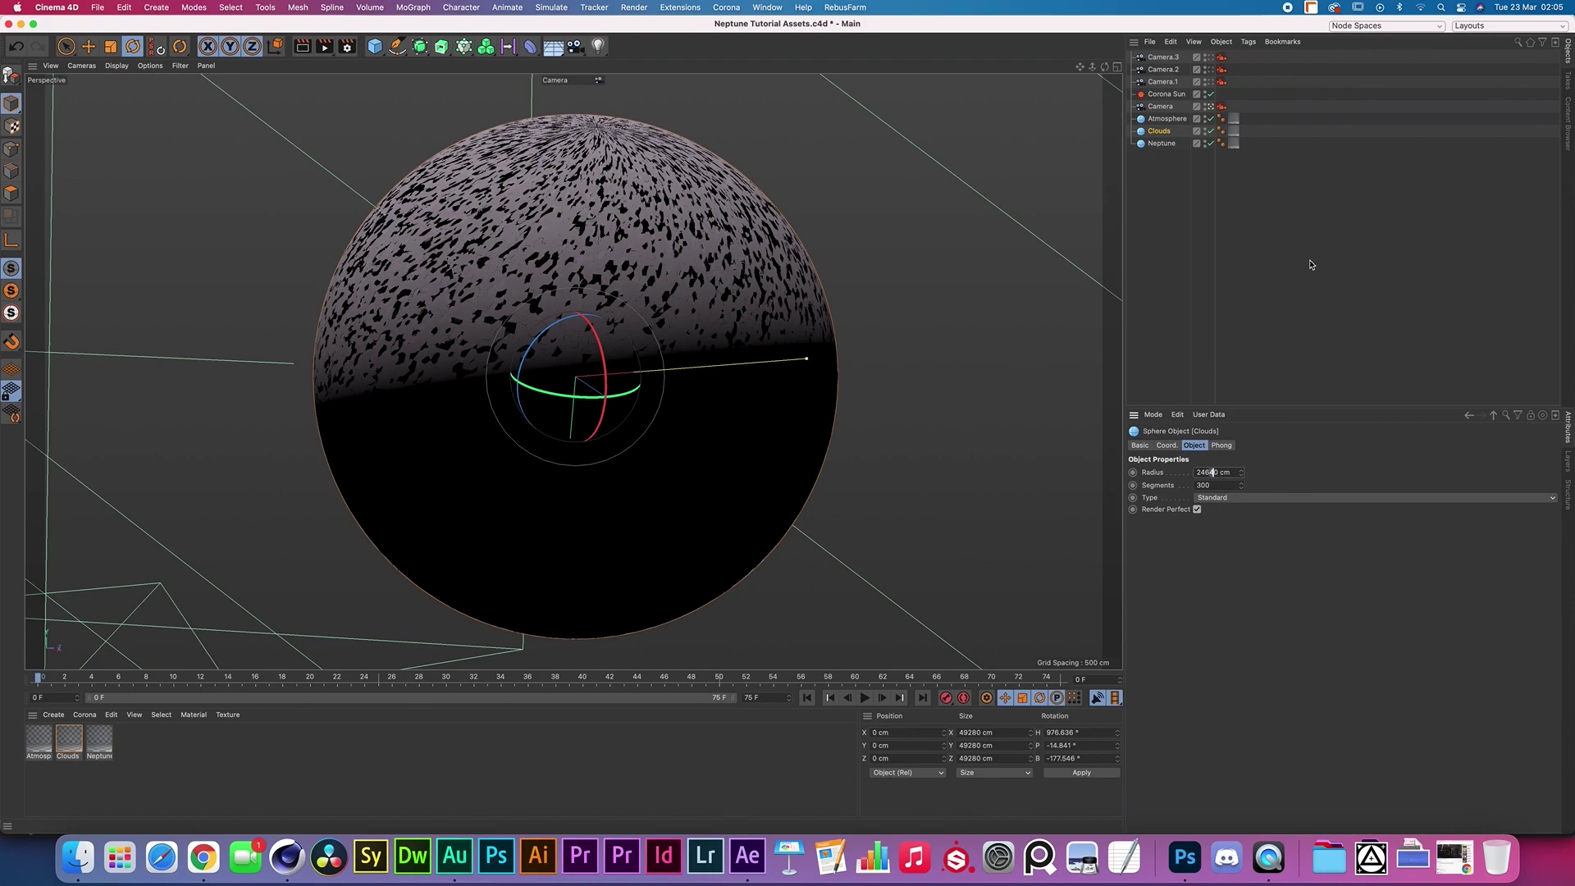
{"action": "key", "text": "Up"}
Step: Set the focal length of the active scene camera named Camera to 1500 mm
{"action": "left_click", "coordinate": [1160, 107]}
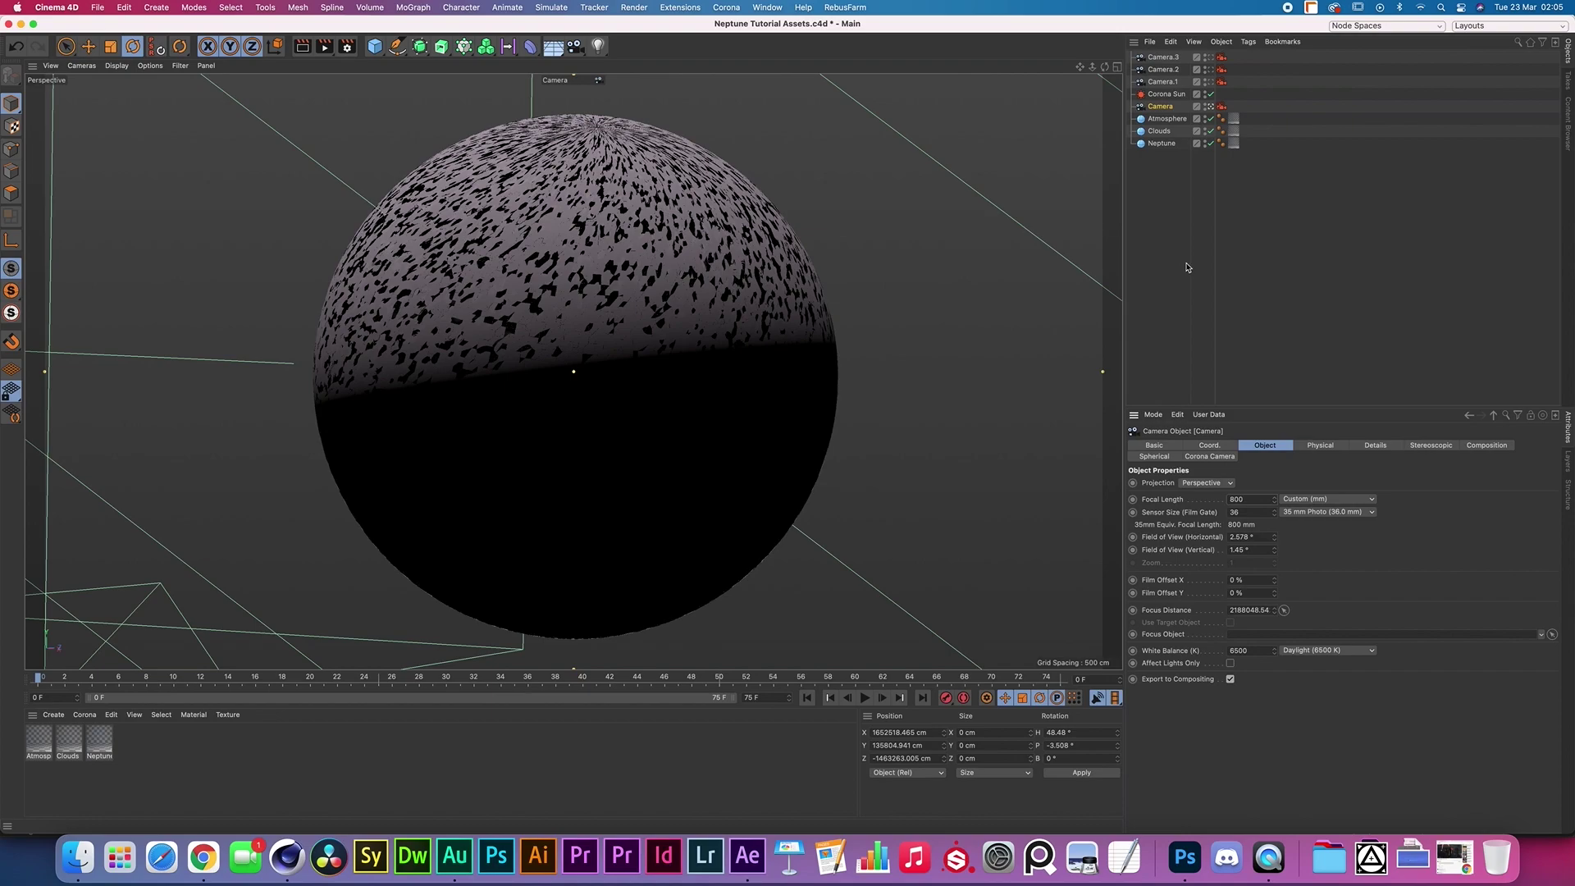
{"action": "left_click_drag", "start_coordinate": [1251, 498], "coordinate": [1202, 493]}
{"action": "type", "text": "15"}
{"action": "key", "text": "Return"}
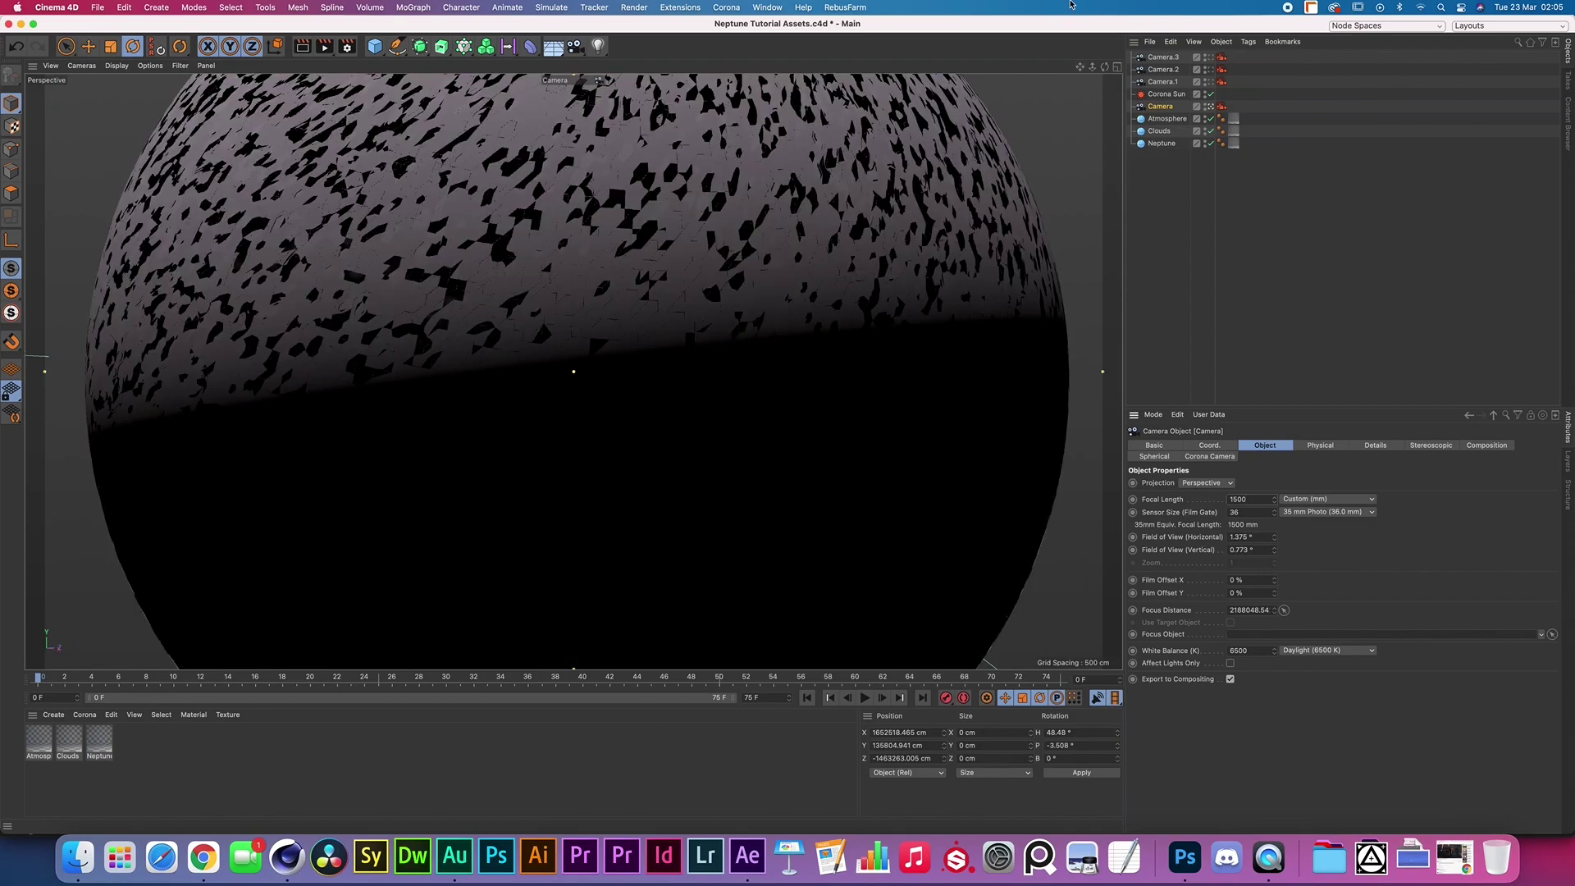
Step: Pull the camera back until the whole planet fits in frame, and pick the planet's centre as the new focus distance
{"action": "left_click_drag", "start_coordinate": [1092, 67], "coordinate": [164, 549]}
{"action": "left_click_drag", "start_coordinate": [1092, 68], "coordinate": [78, 853]}
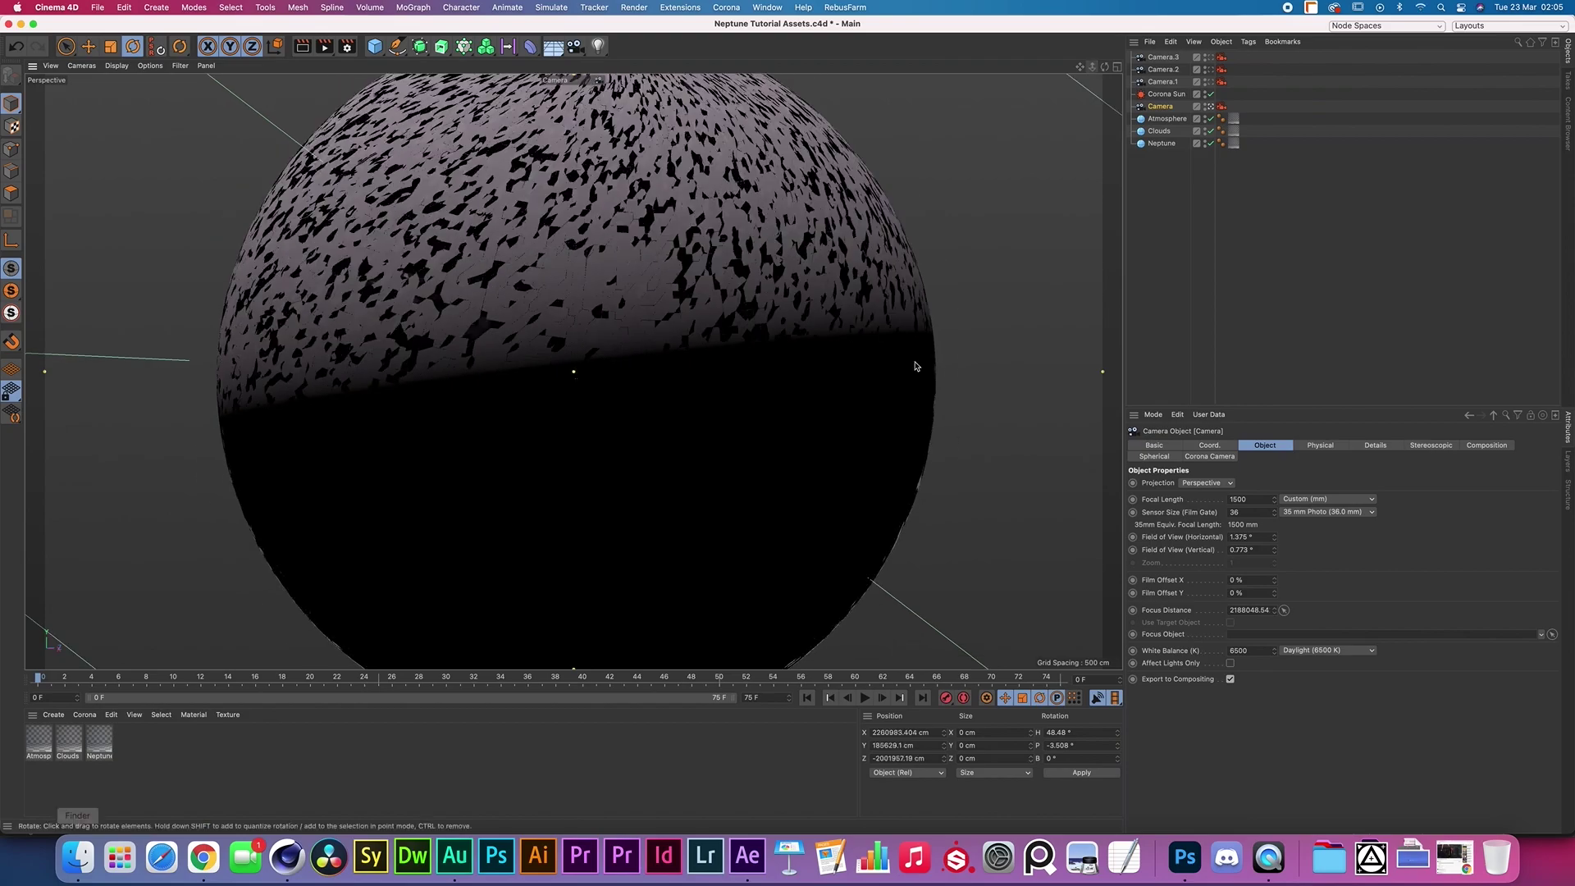
{"action": "left_click_drag", "start_coordinate": [1092, 67], "coordinate": [1083, 787]}
{"action": "left_click", "coordinate": [1283, 609]}
{"action": "left_click", "coordinate": [574, 369]}
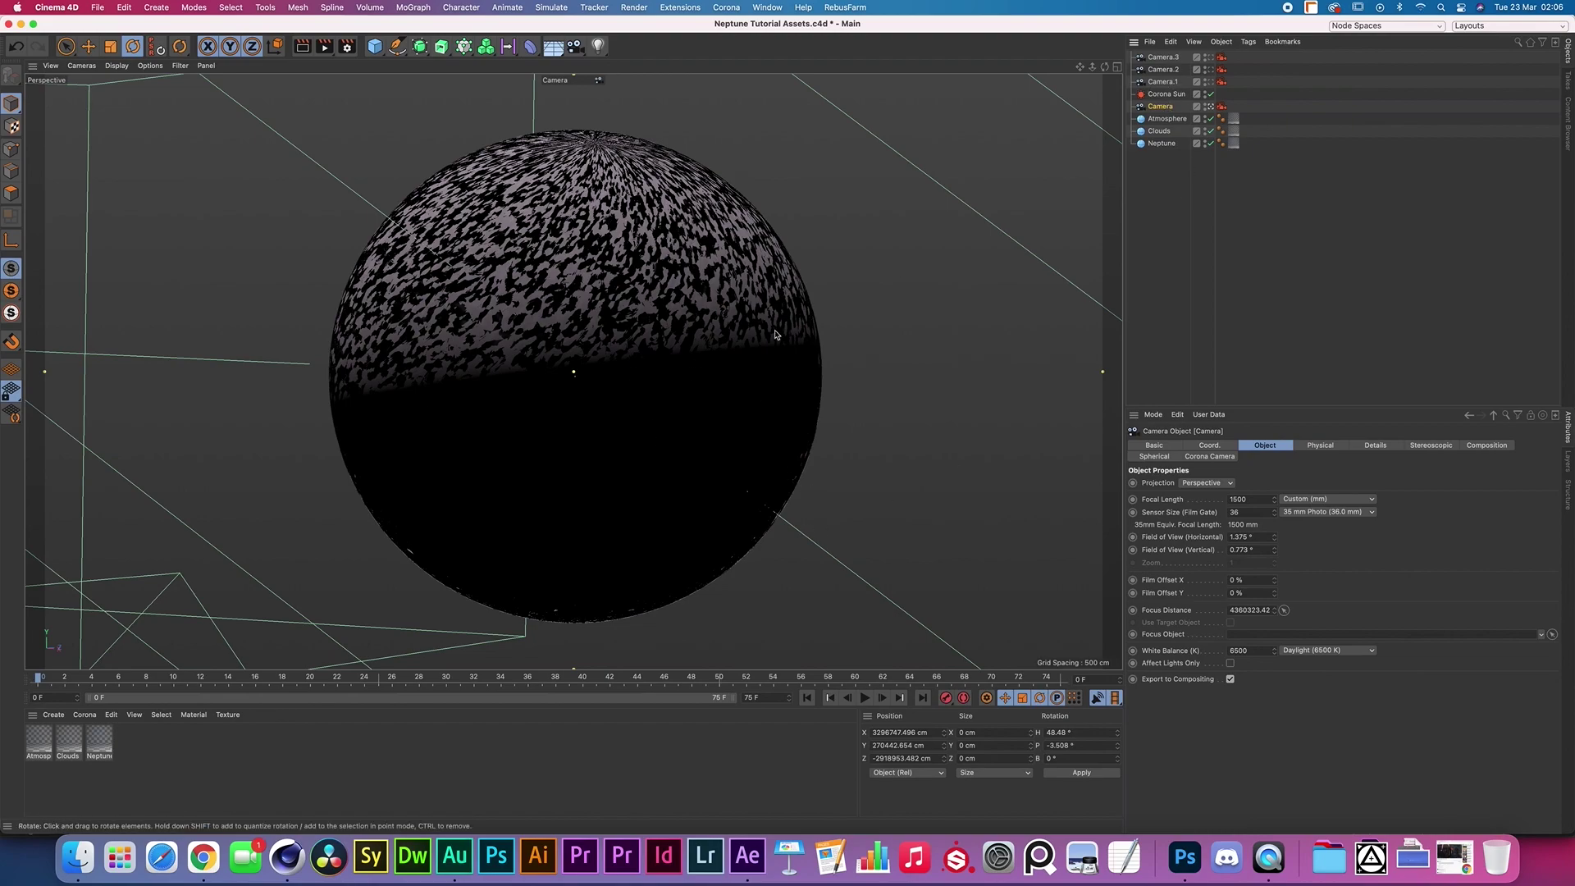
Step: Set the F-stop to 11.8 in the Corona Camera tag of the active camera
{"action": "left_click", "coordinate": [1255, 497]}
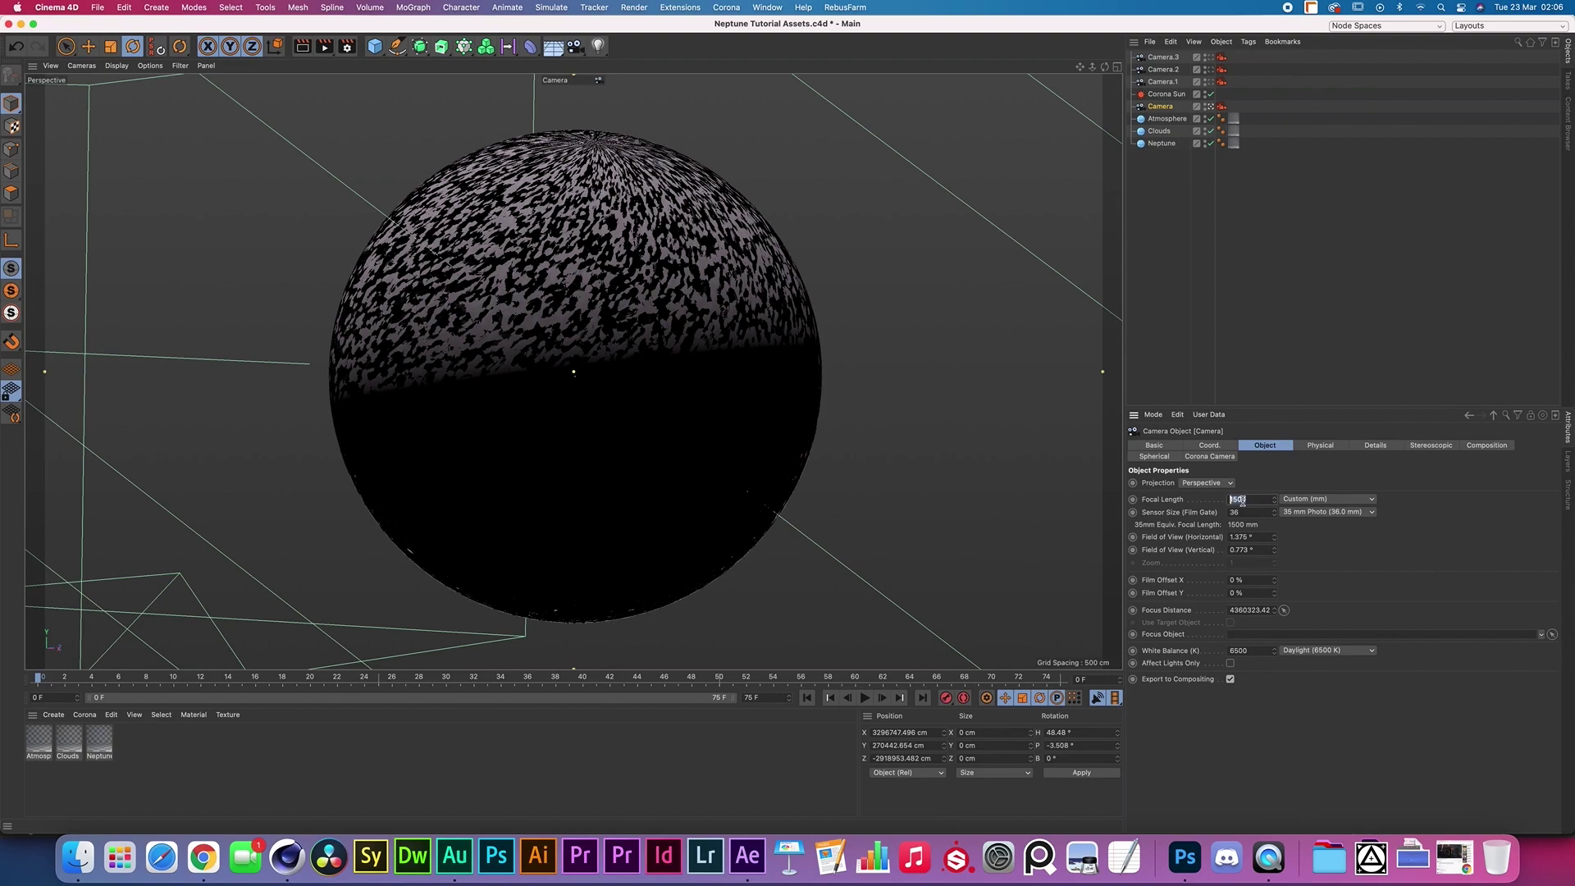
{"action": "left_click", "coordinate": [1221, 106]}
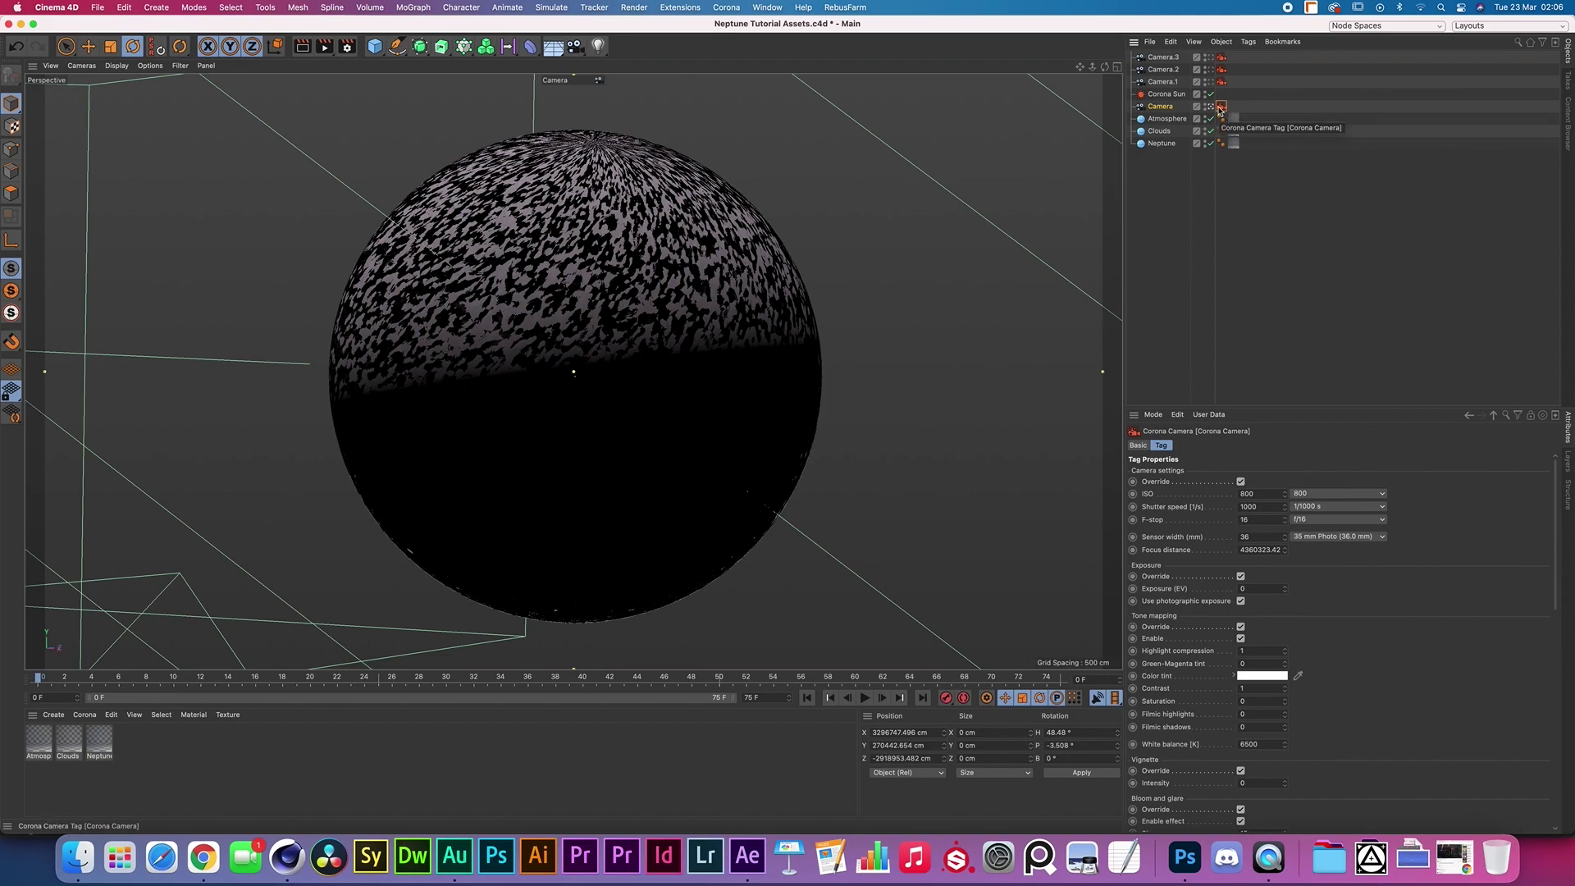
{"action": "left_click_drag", "start_coordinate": [1272, 493], "coordinate": [1207, 492]}
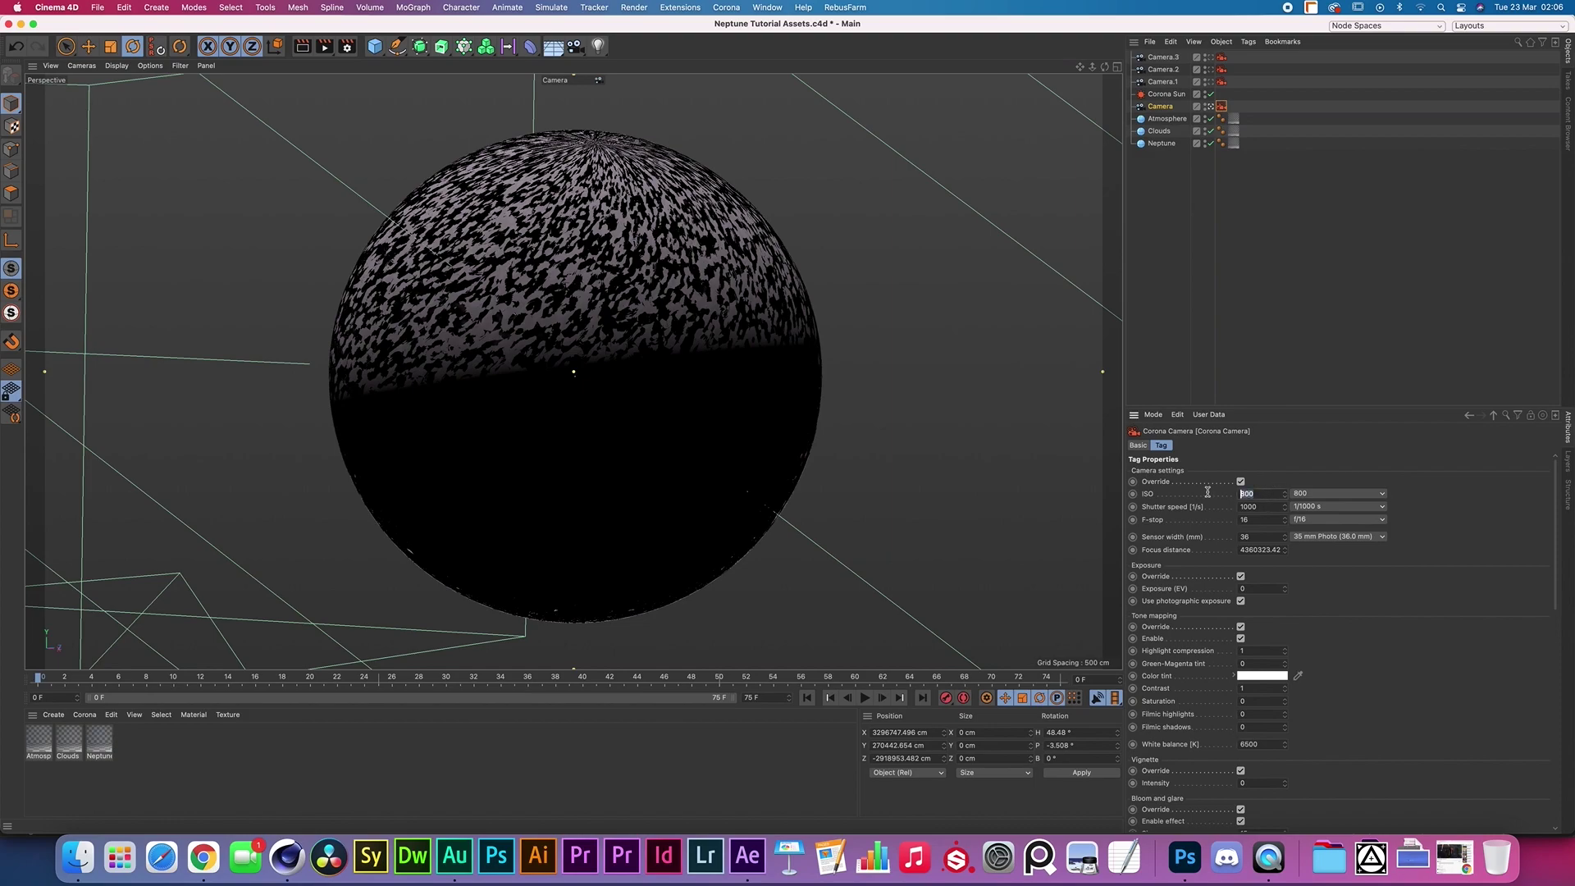
{"action": "left_click_drag", "start_coordinate": [1269, 507], "coordinate": [1174, 512]}
{"action": "left_click", "coordinate": [1201, 518]}
{"action": "left_click_drag", "start_coordinate": [1259, 520], "coordinate": [1180, 521]}
{"action": "type", "text": "1.8"}
Step: Review the Corona Camera tag's exposure, tone mapping, bloom and glare, sharpening, DOF and bokeh settings
{"action": "scroll", "coordinate": [1378, 586], "scroll_direction": "down", "scroll_amount": 2}
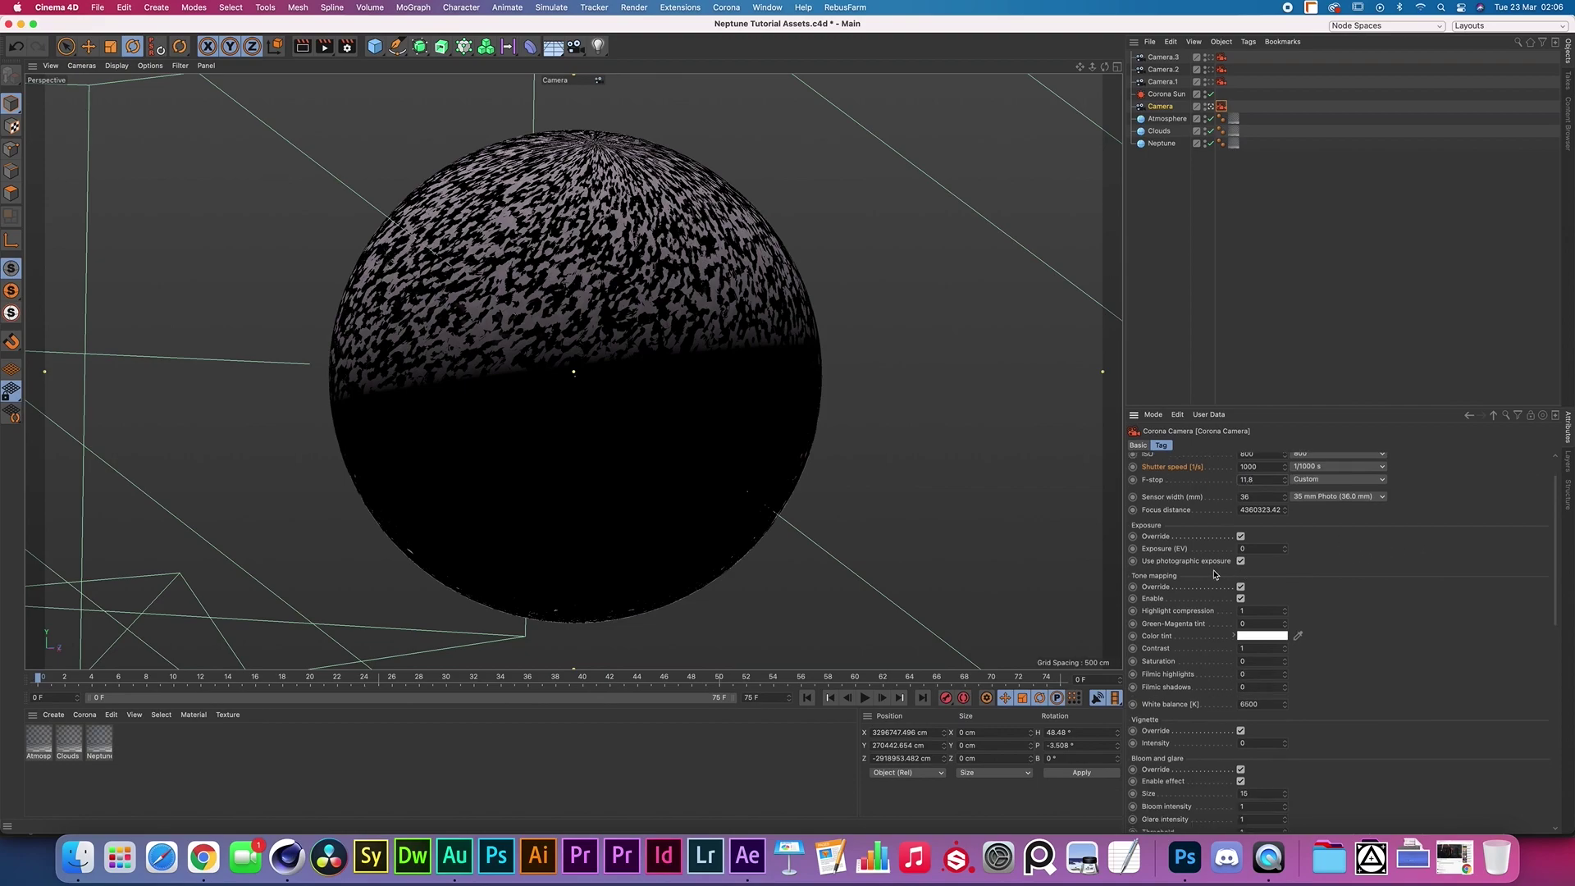
{"action": "scroll", "coordinate": [1333, 586], "scroll_direction": "down", "scroll_amount": 2}
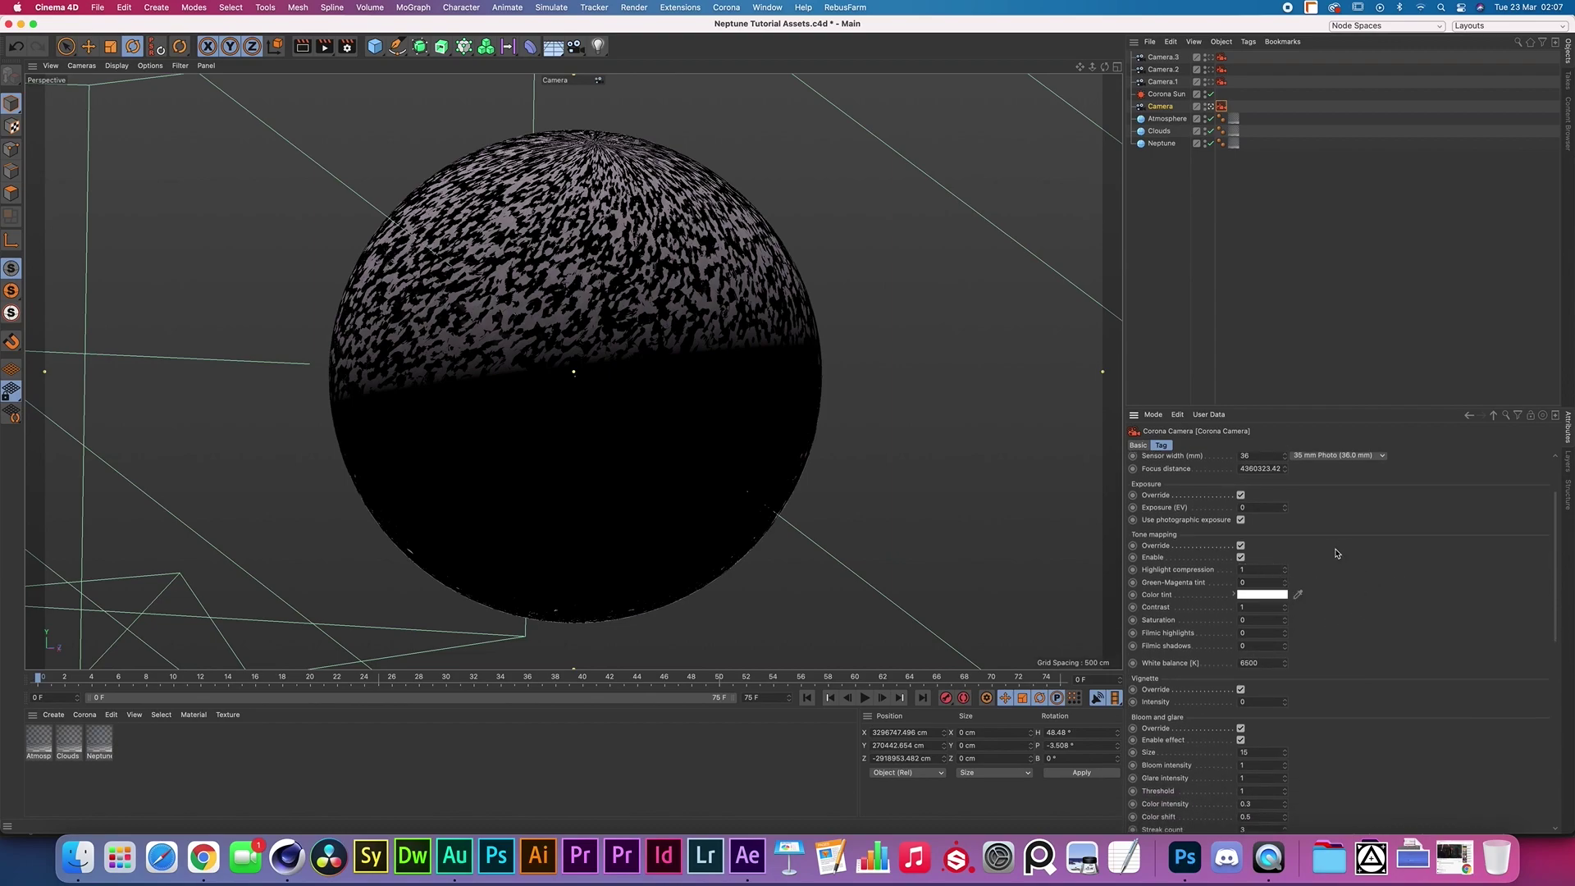
{"action": "scroll", "coordinate": [1285, 574], "scroll_direction": "down", "scroll_amount": 8}
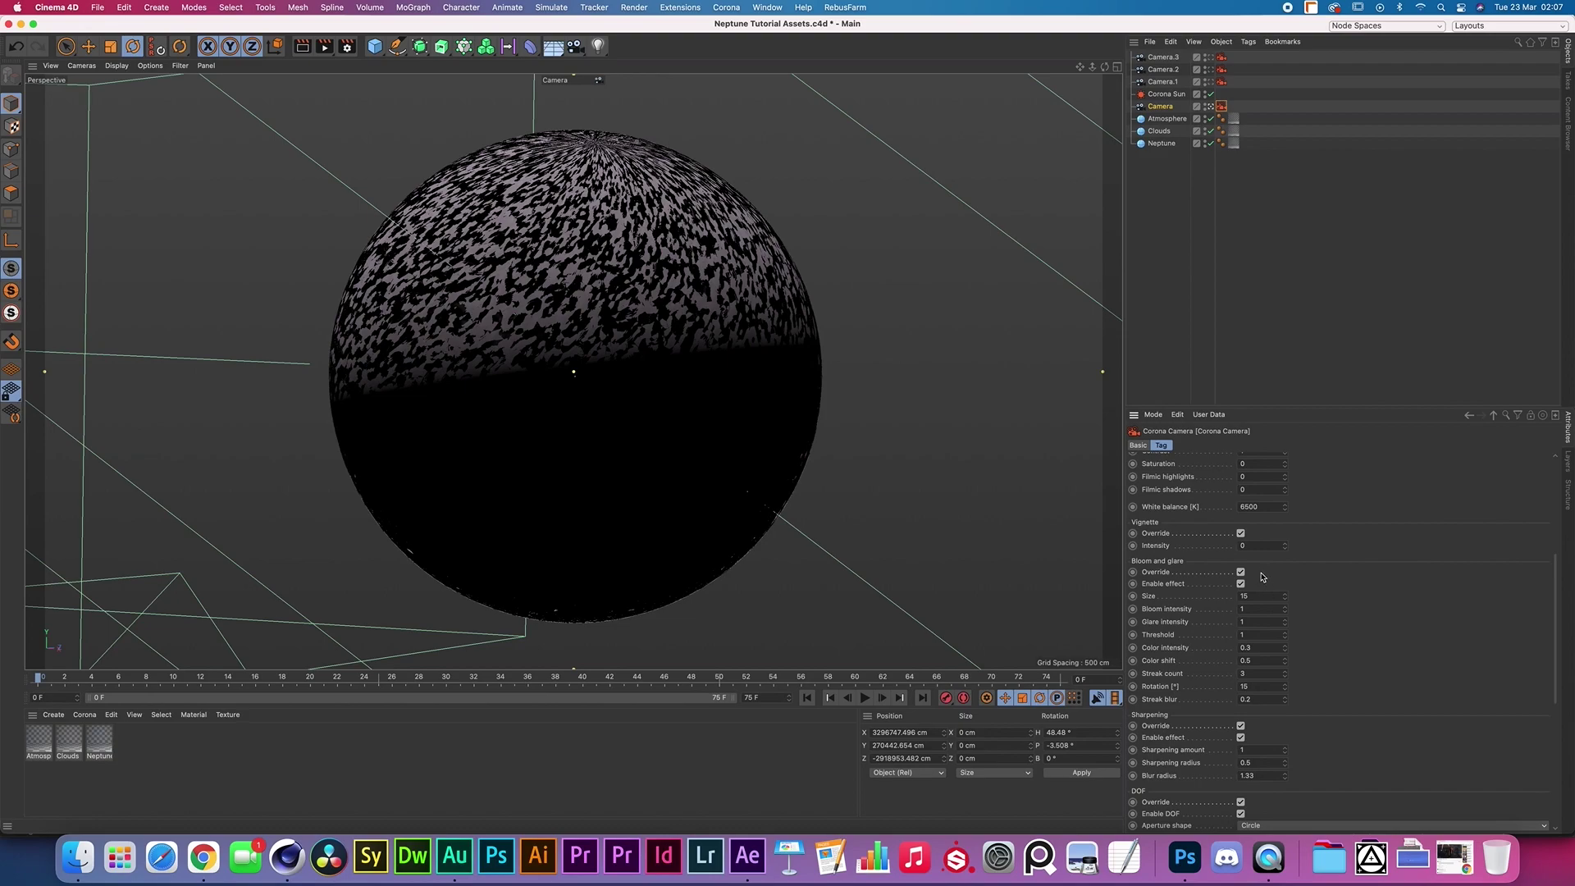
{"action": "scroll", "coordinate": [1264, 584], "scroll_direction": "down", "scroll_amount": 7}
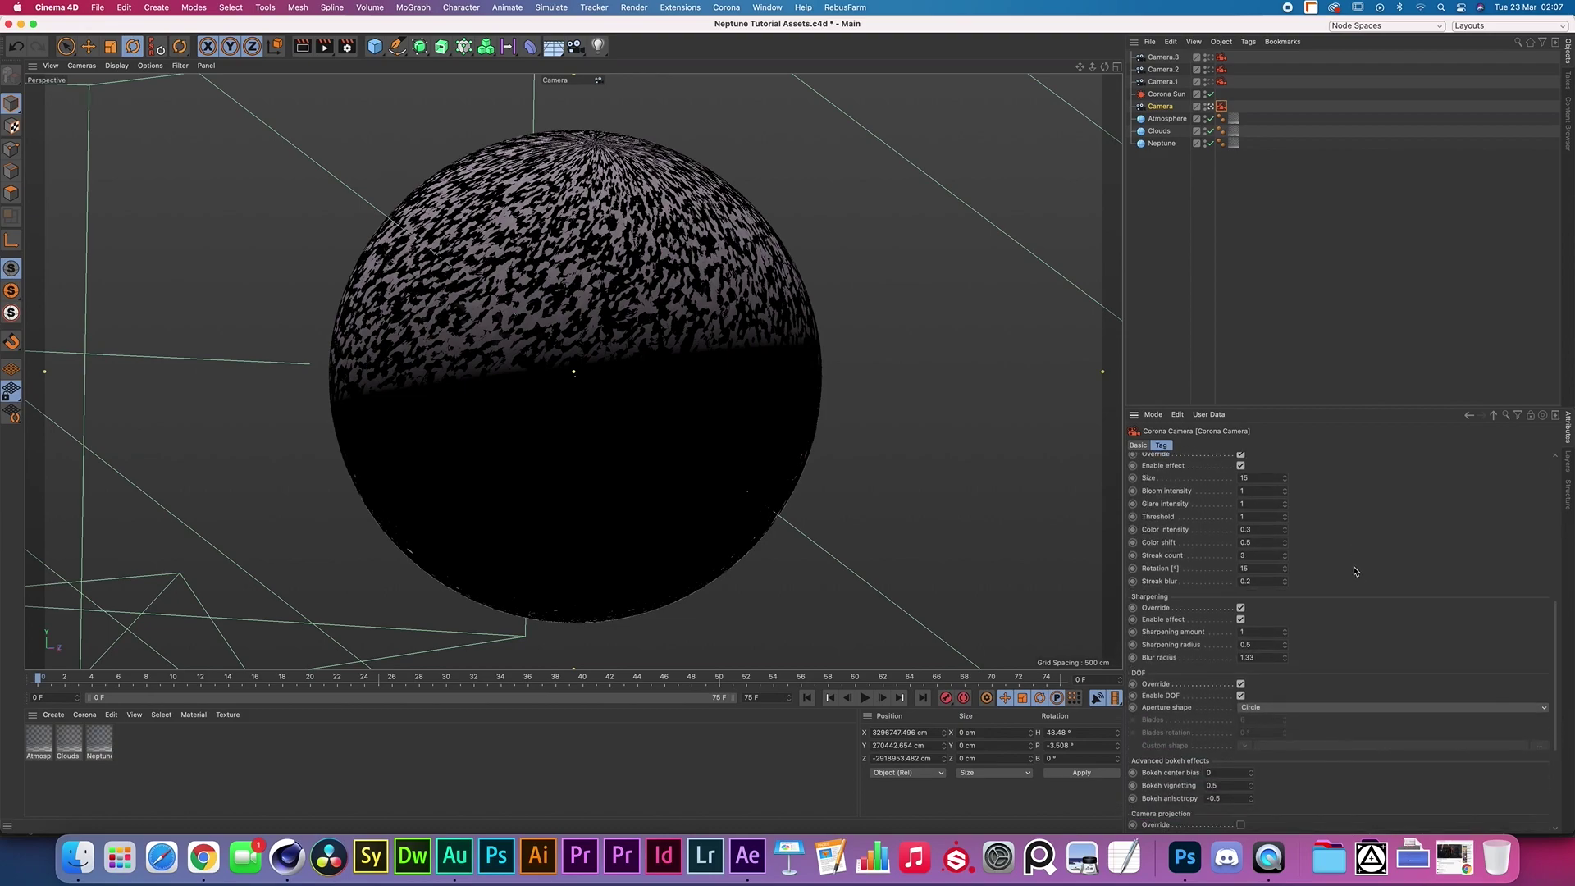
{"action": "scroll", "coordinate": [1271, 580], "scroll_direction": "down", "scroll_amount": 4}
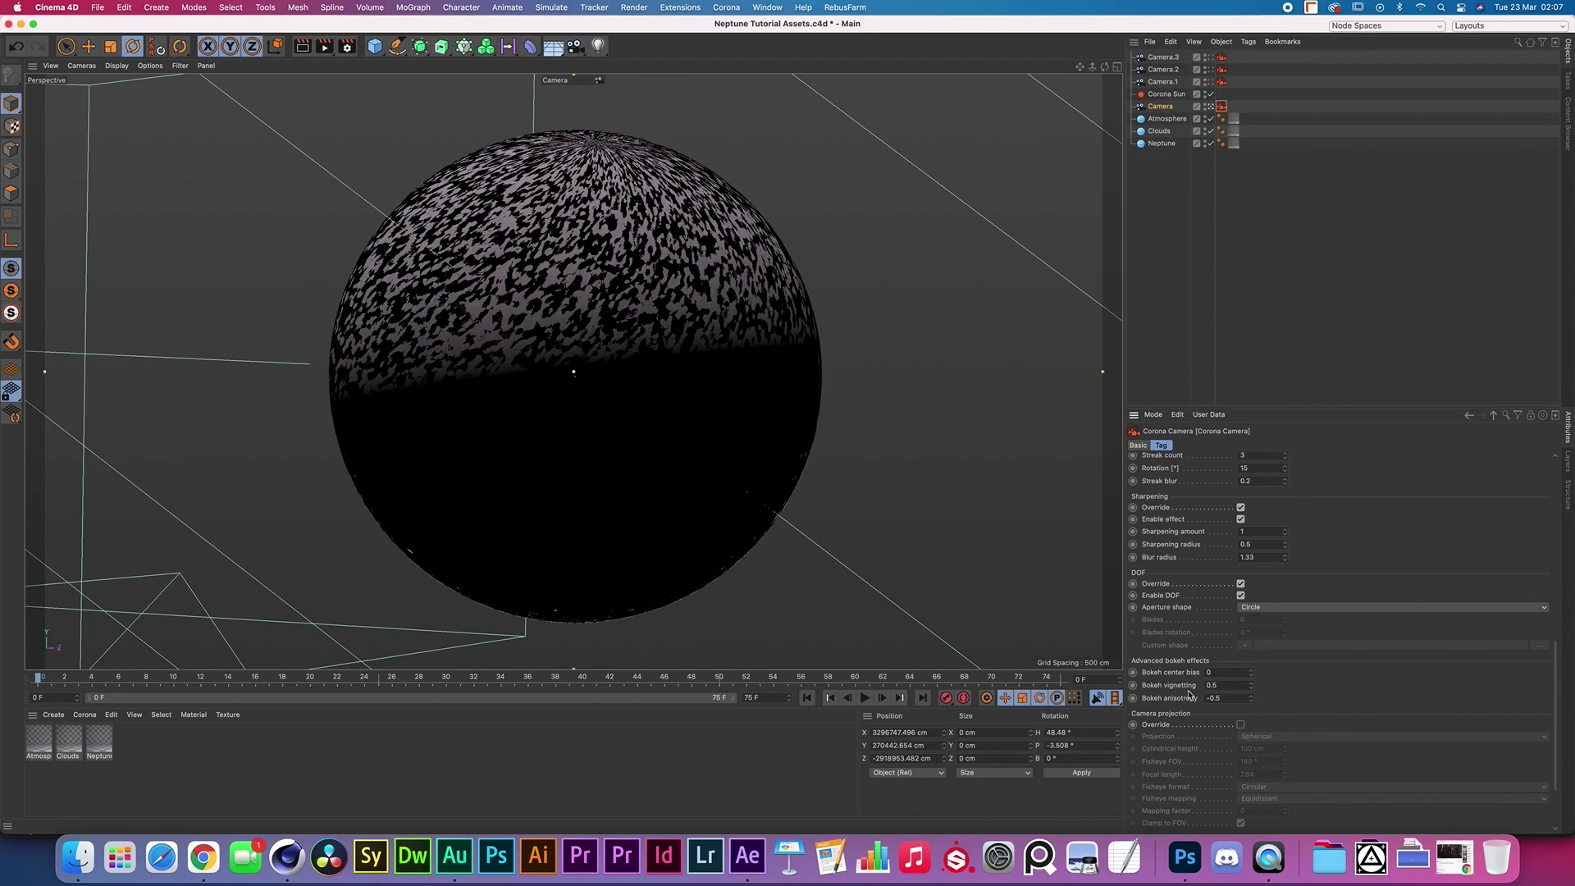
{"action": "scroll", "coordinate": [1391, 666], "scroll_direction": "up", "scroll_amount": 10}
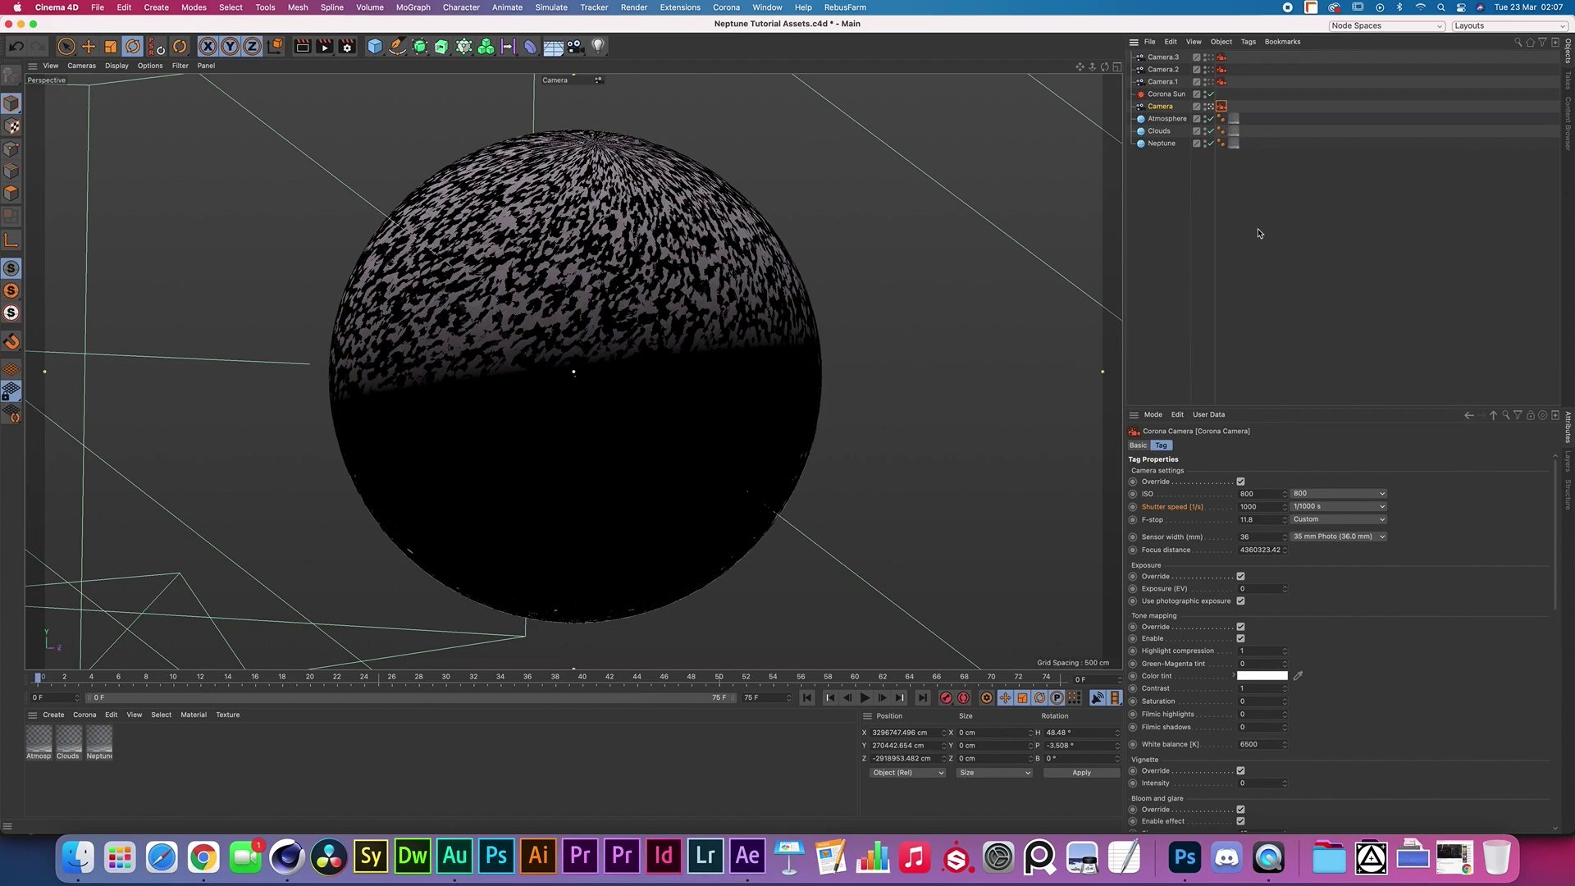
Step: Examine the Corona Sun's colour temperature and intensity alongside the shutter speed in the active camera's Corona Camera tag
{"action": "left_click", "coordinate": [1166, 93]}
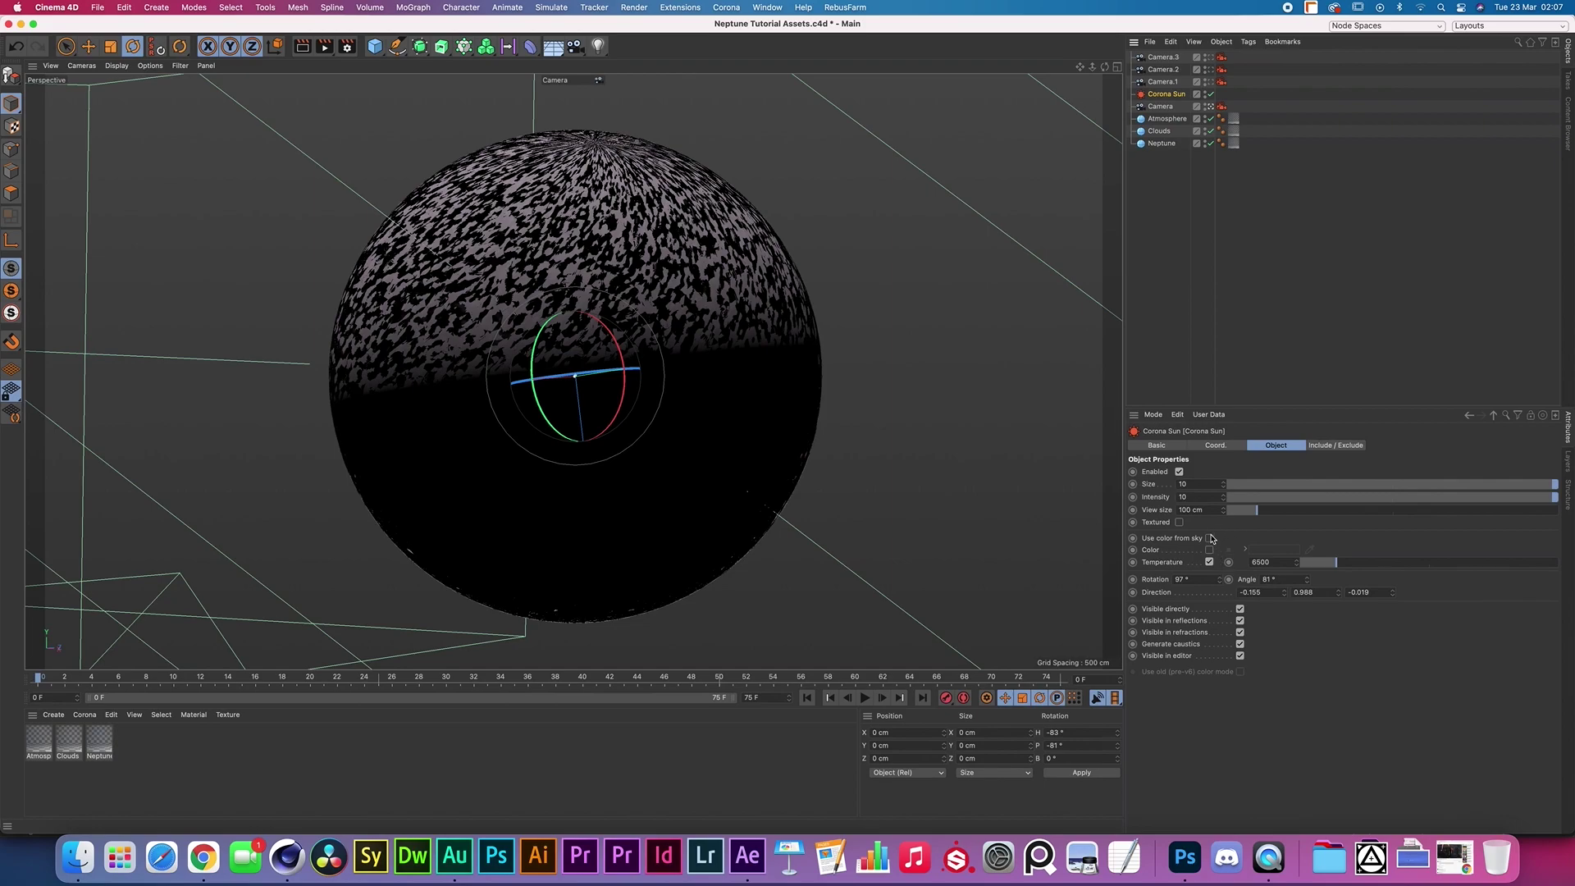
{"action": "double_click", "coordinate": [1258, 563]}
{"action": "left_click", "coordinate": [1321, 660]}
{"action": "left_click", "coordinate": [1200, 497]}
{"action": "left_click", "coordinate": [1222, 107]}
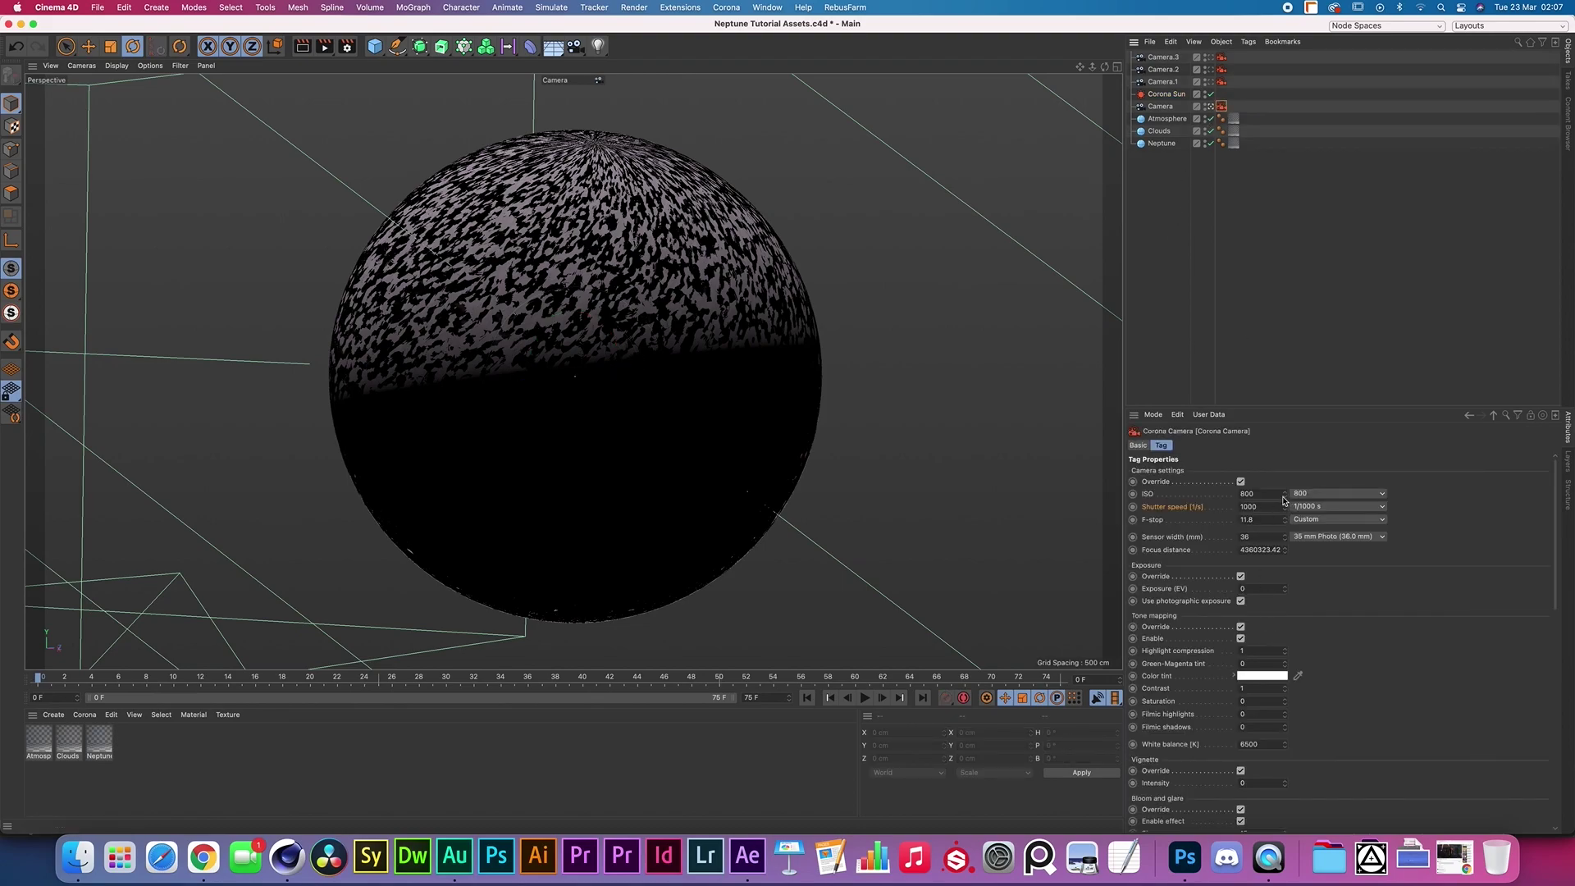
{"action": "double_click", "coordinate": [1248, 506]}
Step: Set the Corona Sun's size to 10 and deselect it
{"action": "left_click", "coordinate": [1168, 94]}
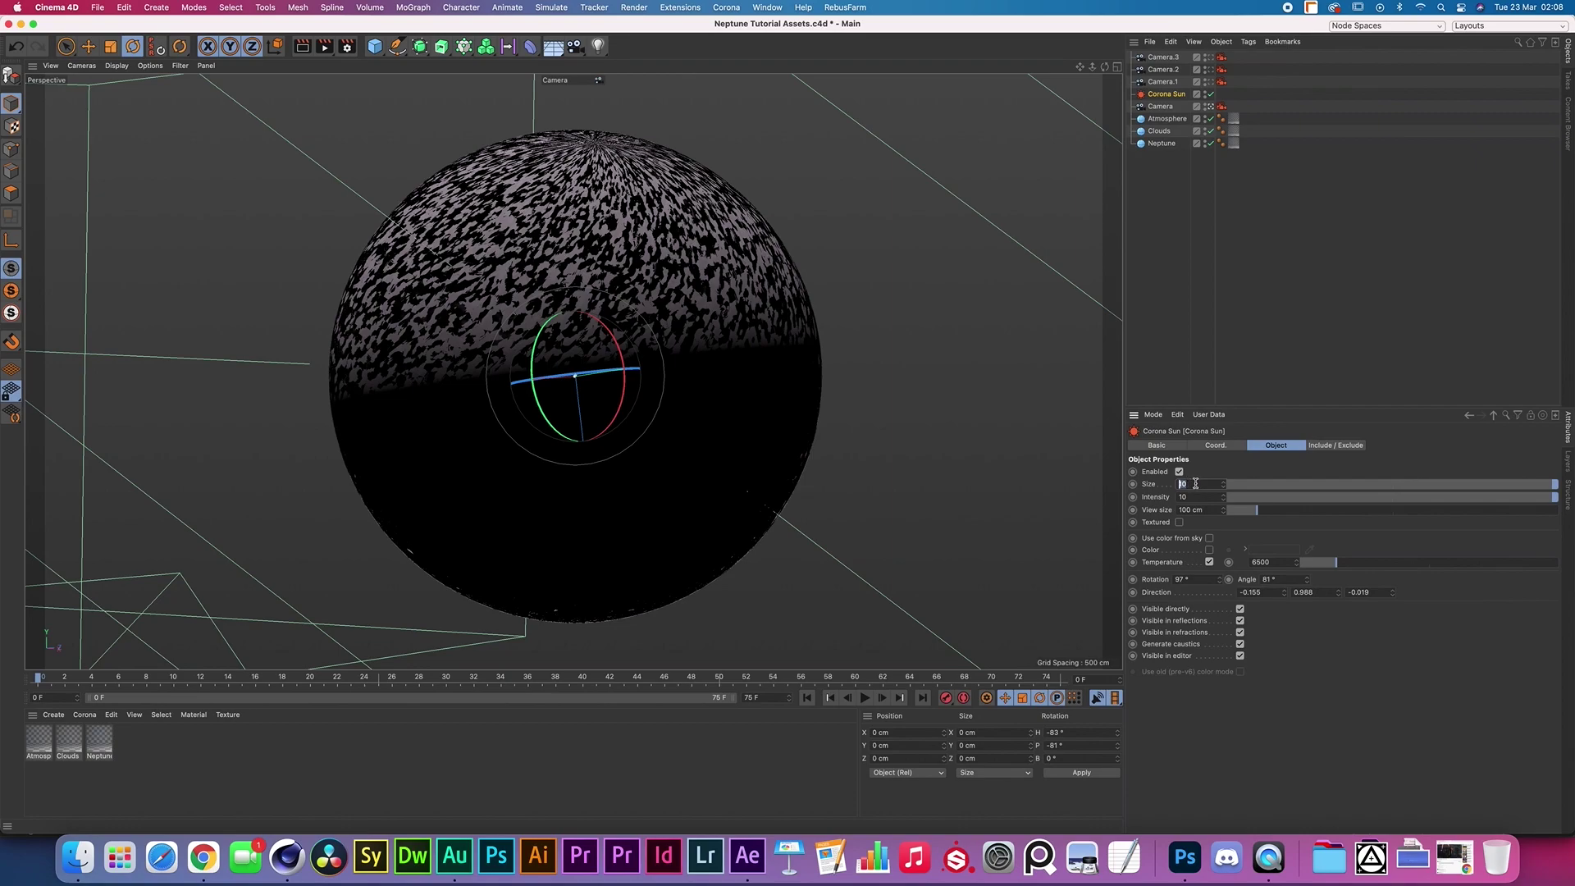
{"action": "type", "text": "10"}
{"action": "left_click", "coordinate": [1187, 283]}
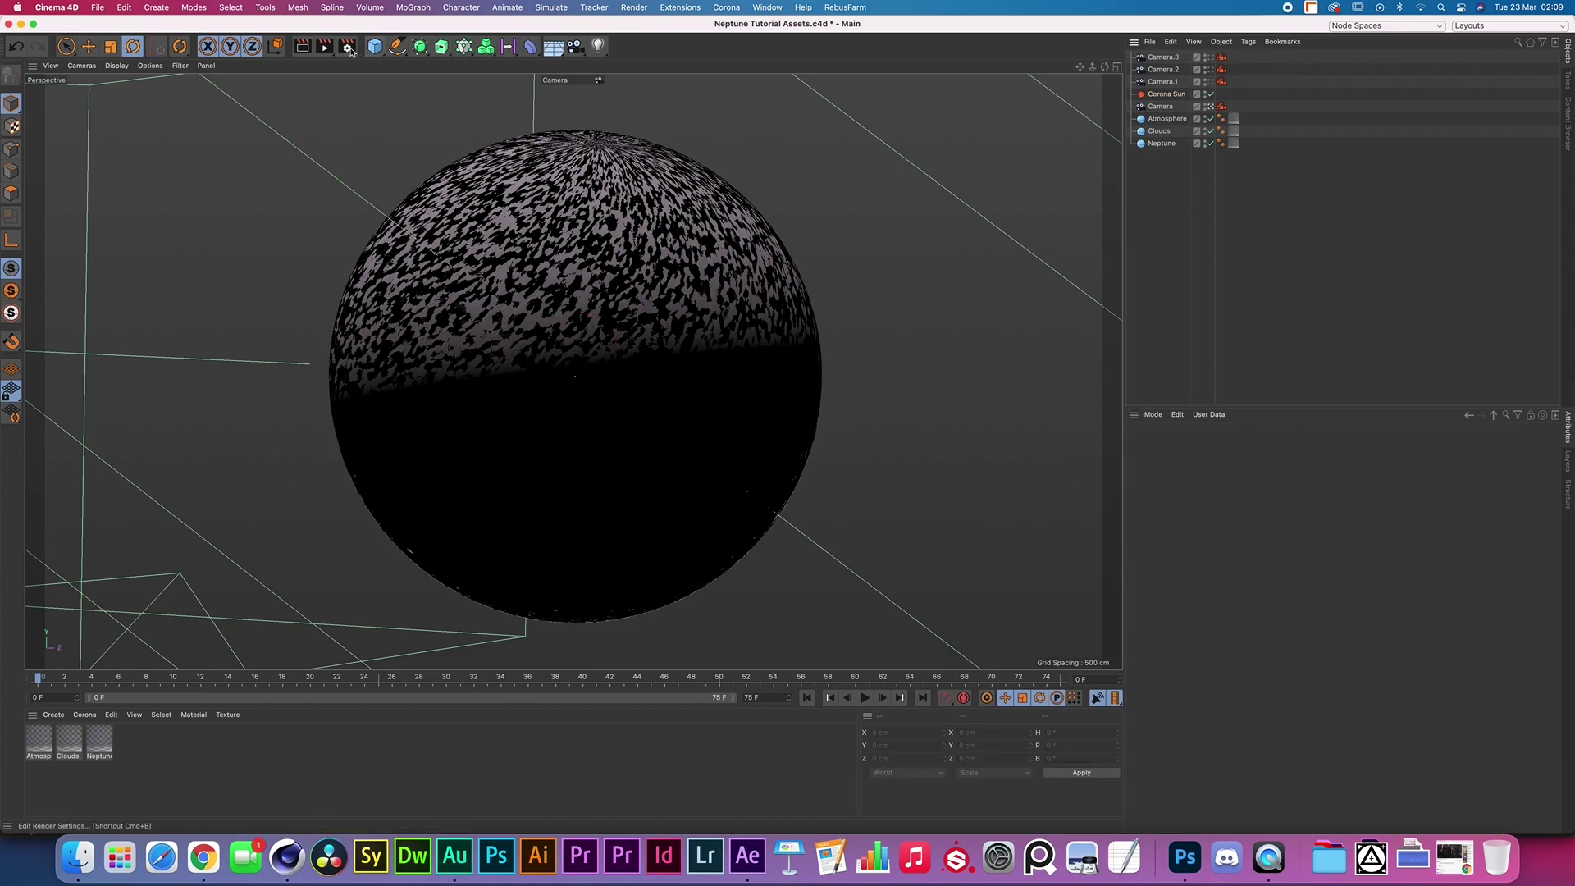
Step: Check the render settings, close them, and start Corona interactive rendering of the scene
{"action": "left_click", "coordinate": [347, 46]}
{"action": "left_click_drag", "start_coordinate": [597, 43], "coordinate": [688, 165]}
{"action": "left_click", "coordinate": [447, 160]}
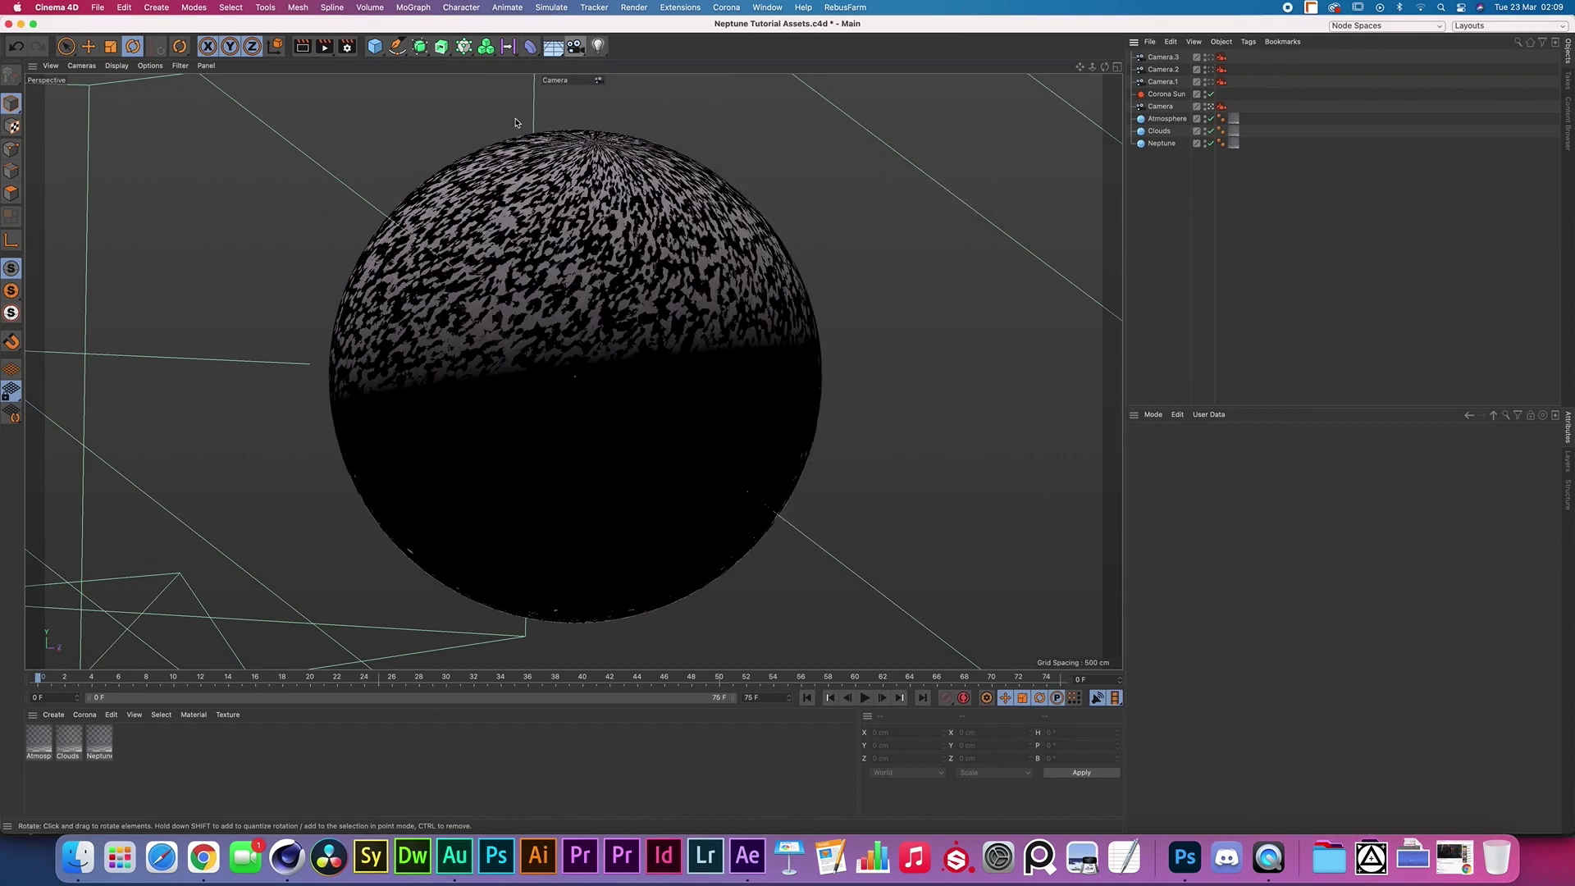
{"action": "left_click", "coordinate": [754, 7]}
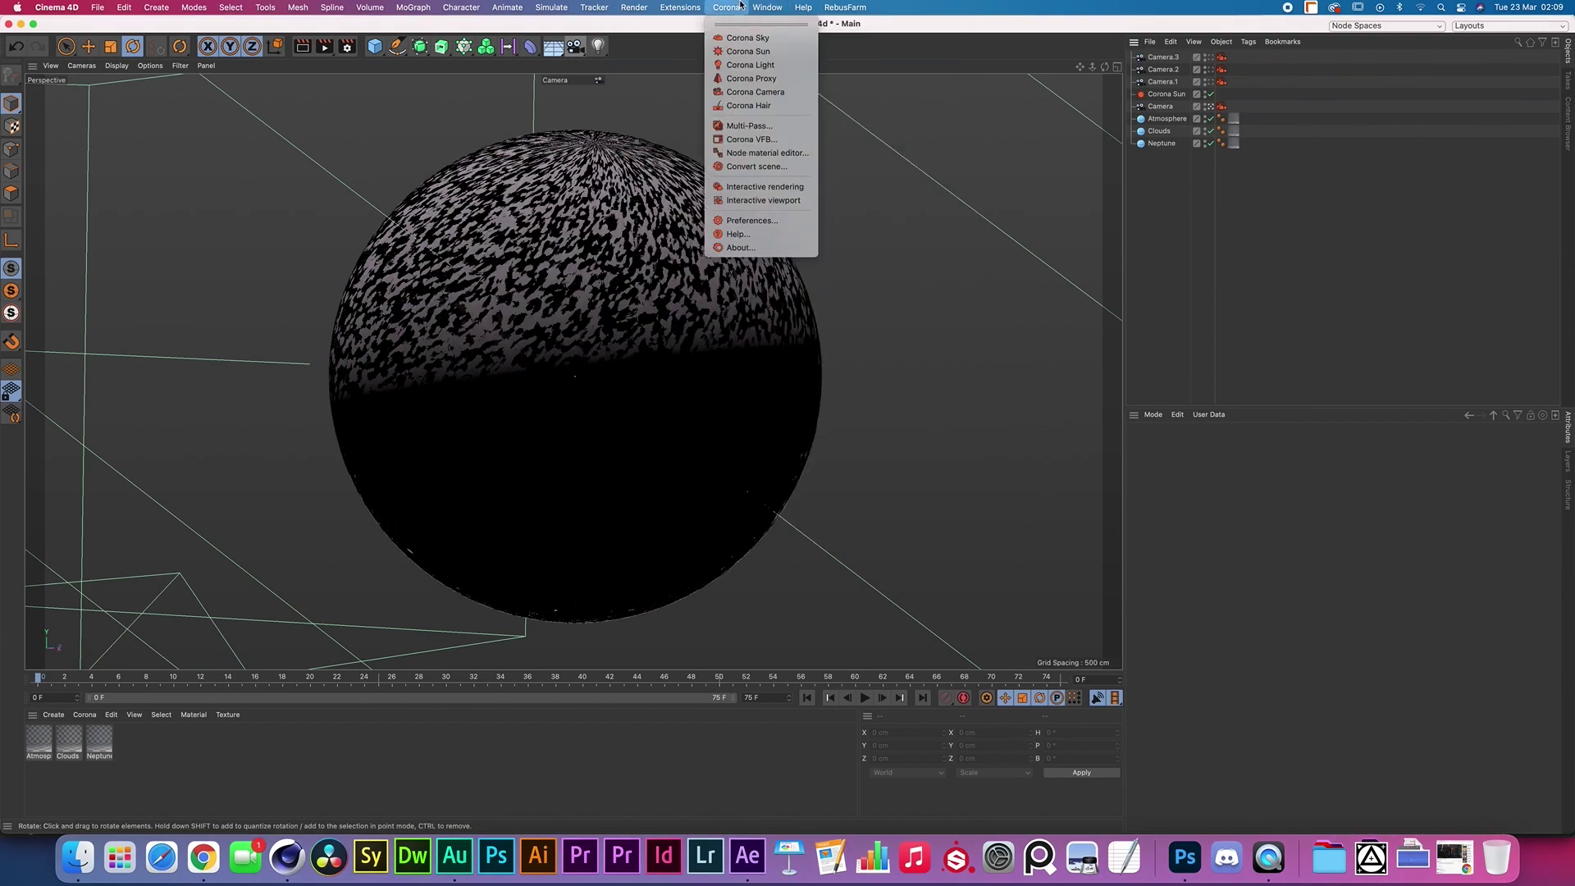
{"action": "left_click", "coordinate": [763, 186]}
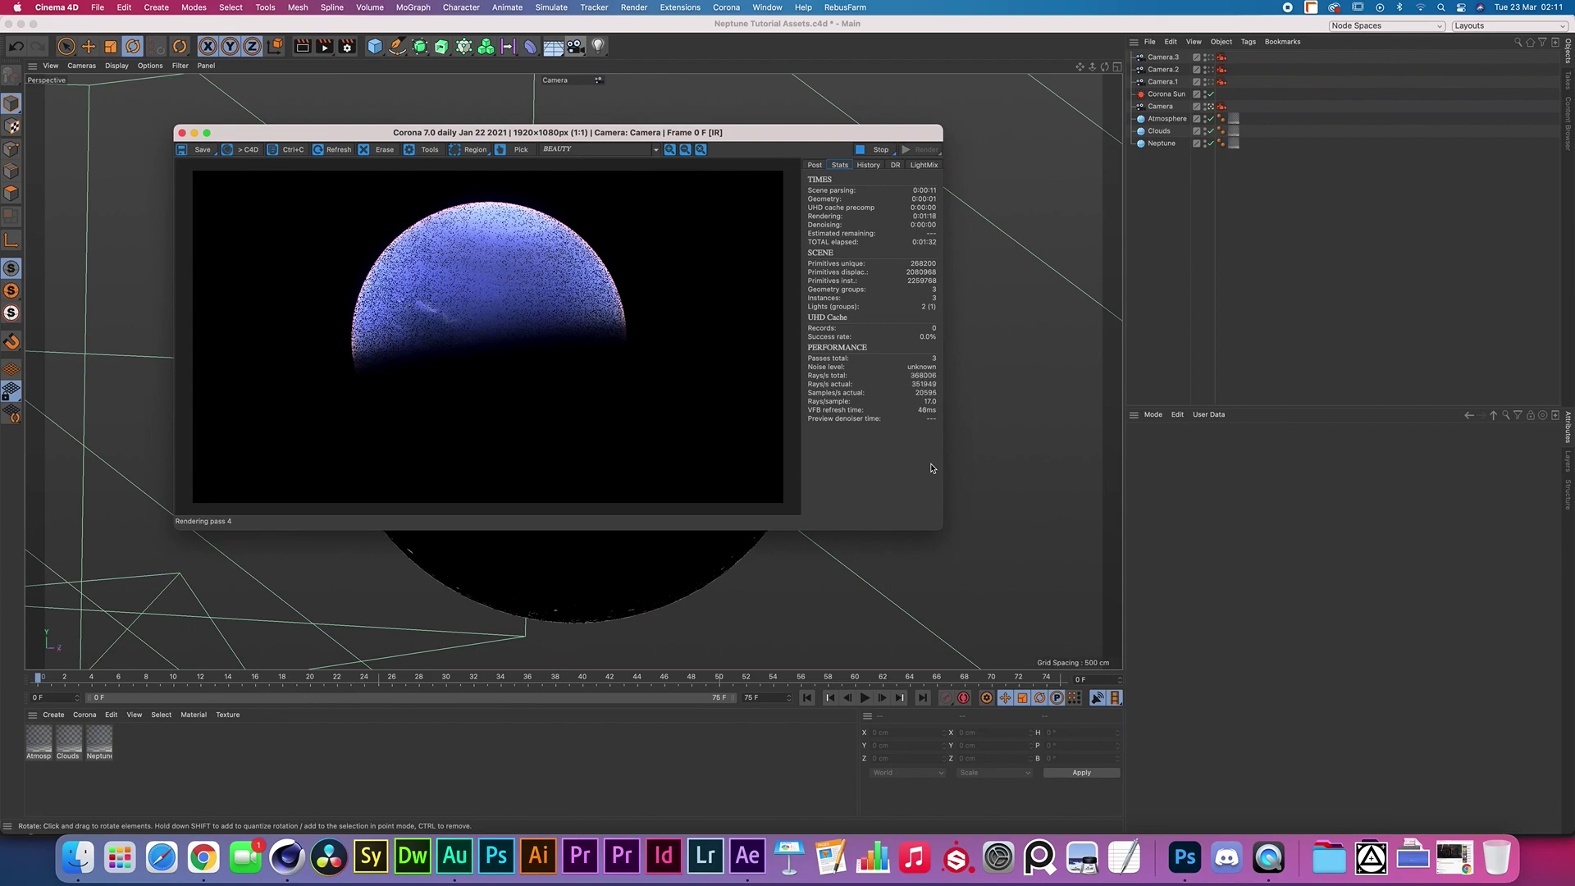
Step: Open the Neptune material for editing beside the render, and look up the Volume Material among the Corona material types
{"action": "double_click", "coordinate": [100, 736]}
{"action": "left_click_drag", "start_coordinate": [444, 142], "coordinate": [1017, 138]}
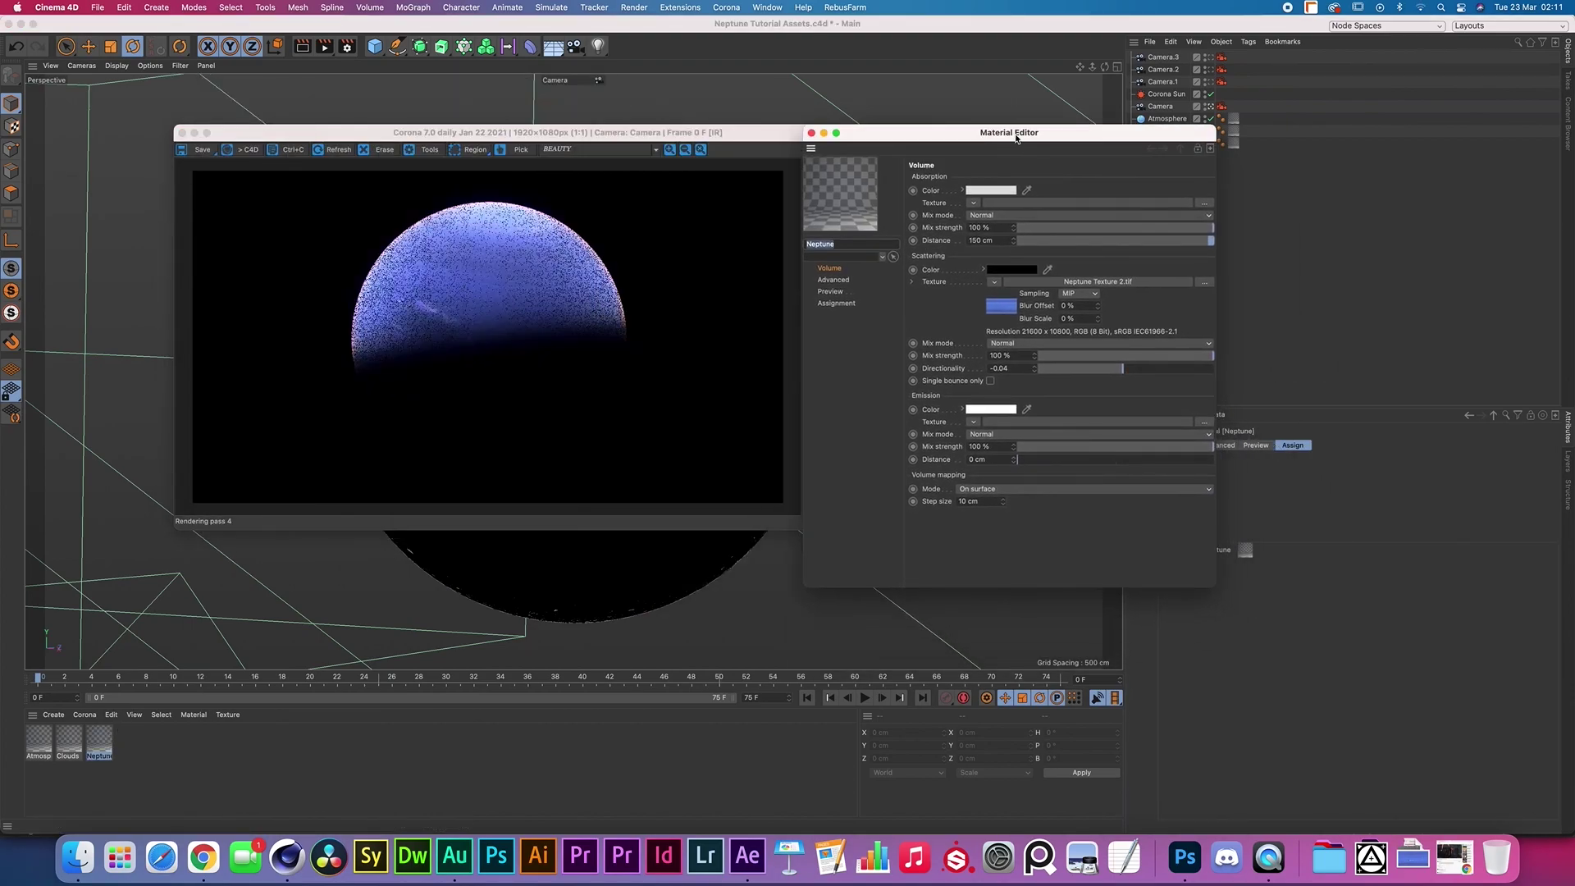
{"action": "left_click", "coordinate": [85, 715]}
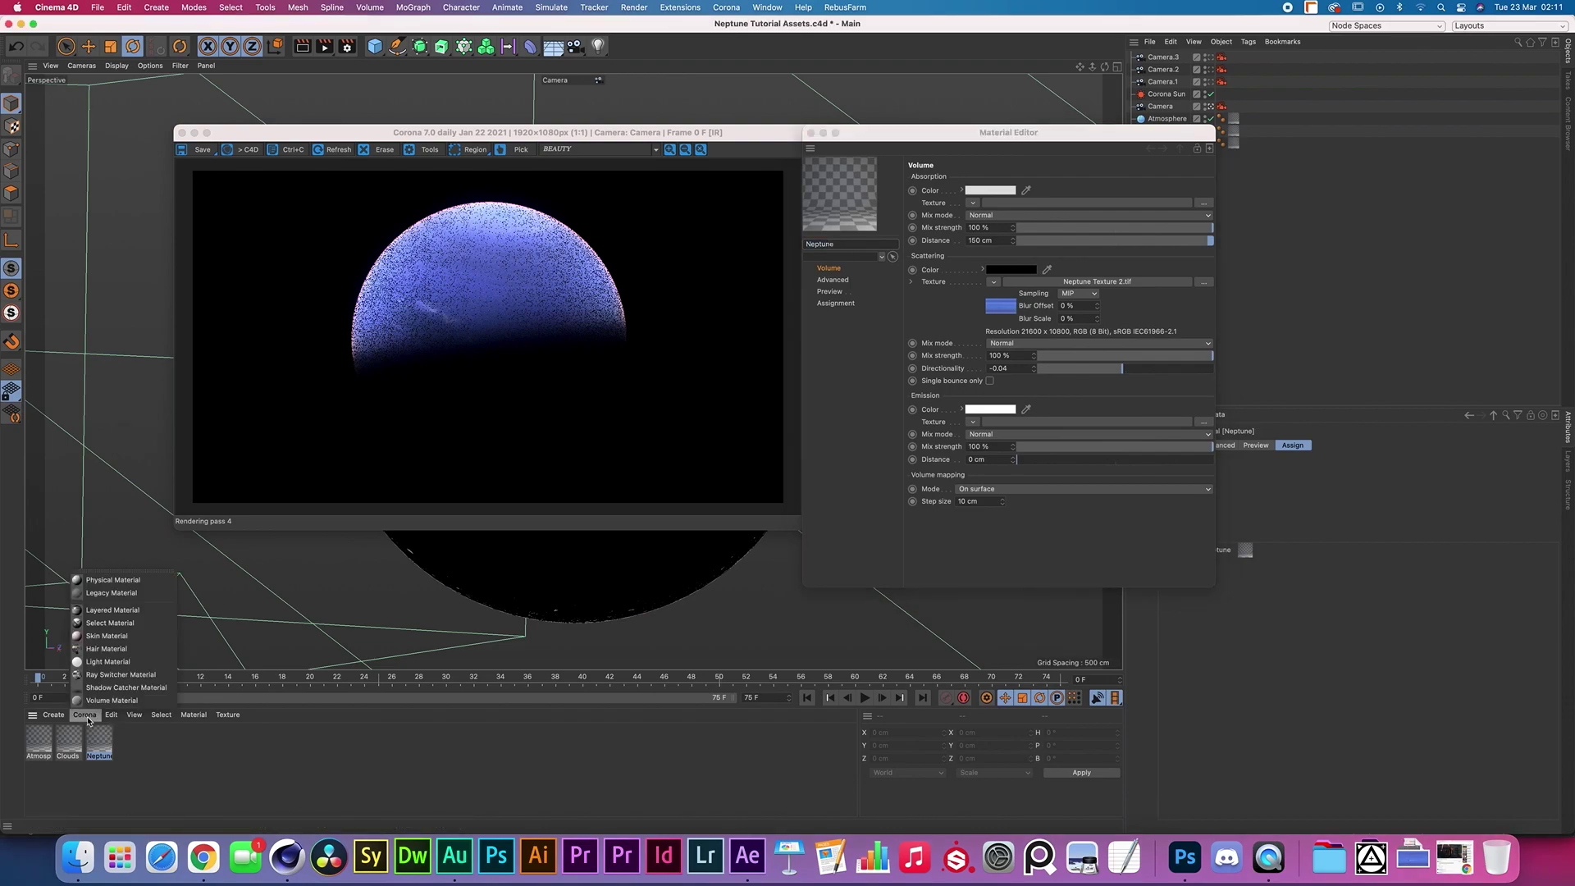
{"action": "left_click_drag", "start_coordinate": [947, 138], "coordinate": [930, 220]}
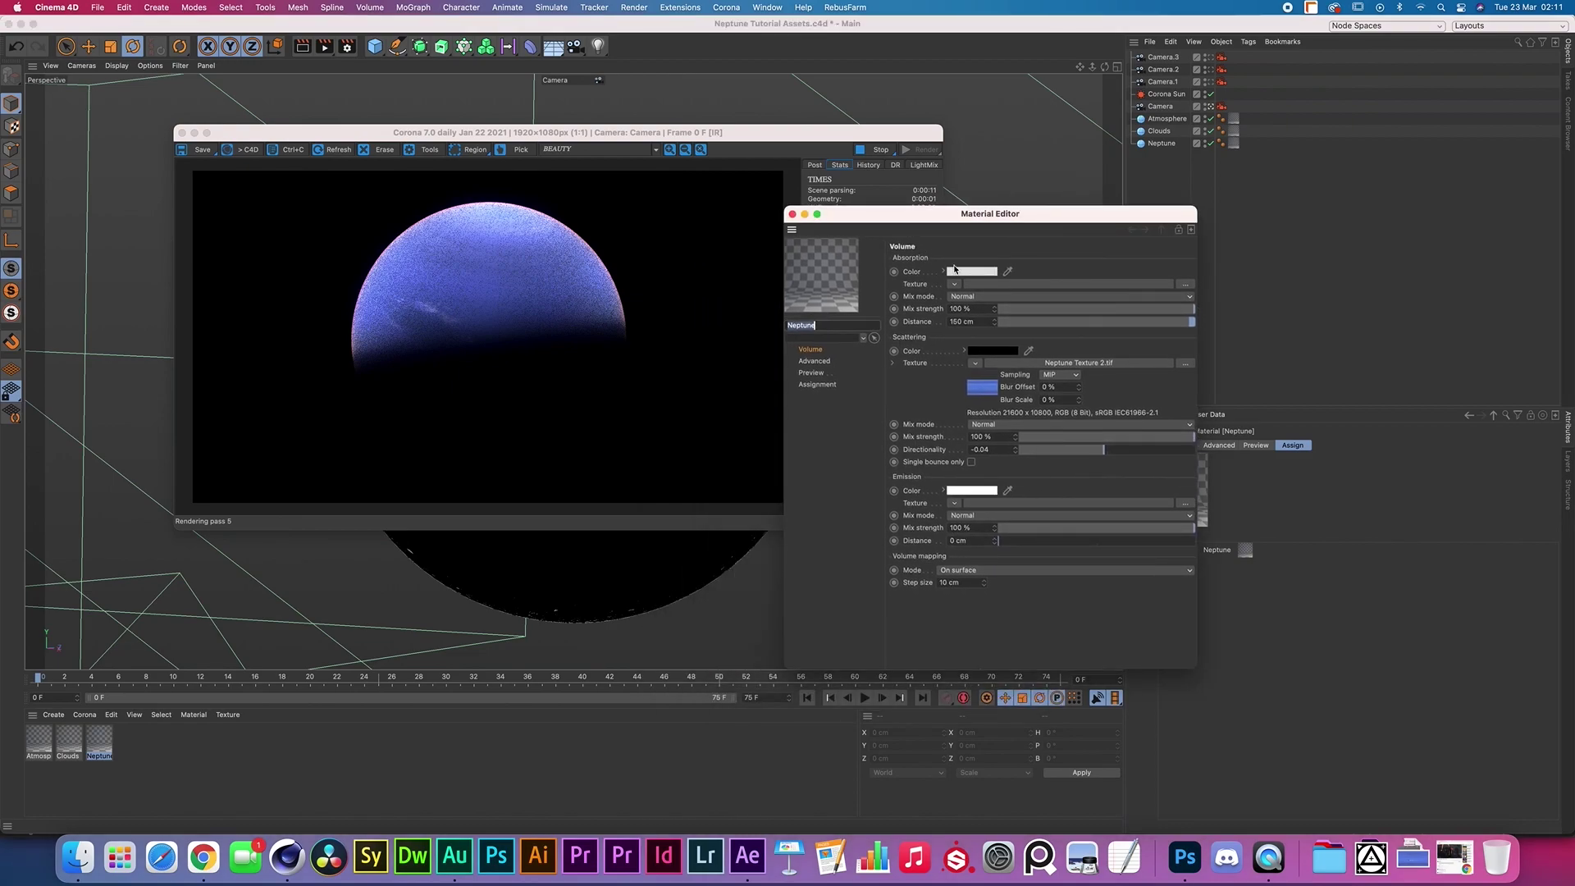
Step: Set the Neptune material's absorption colour to pure white with a brightness value of 100%
{"action": "mouse_move", "coordinate": [954, 273]}
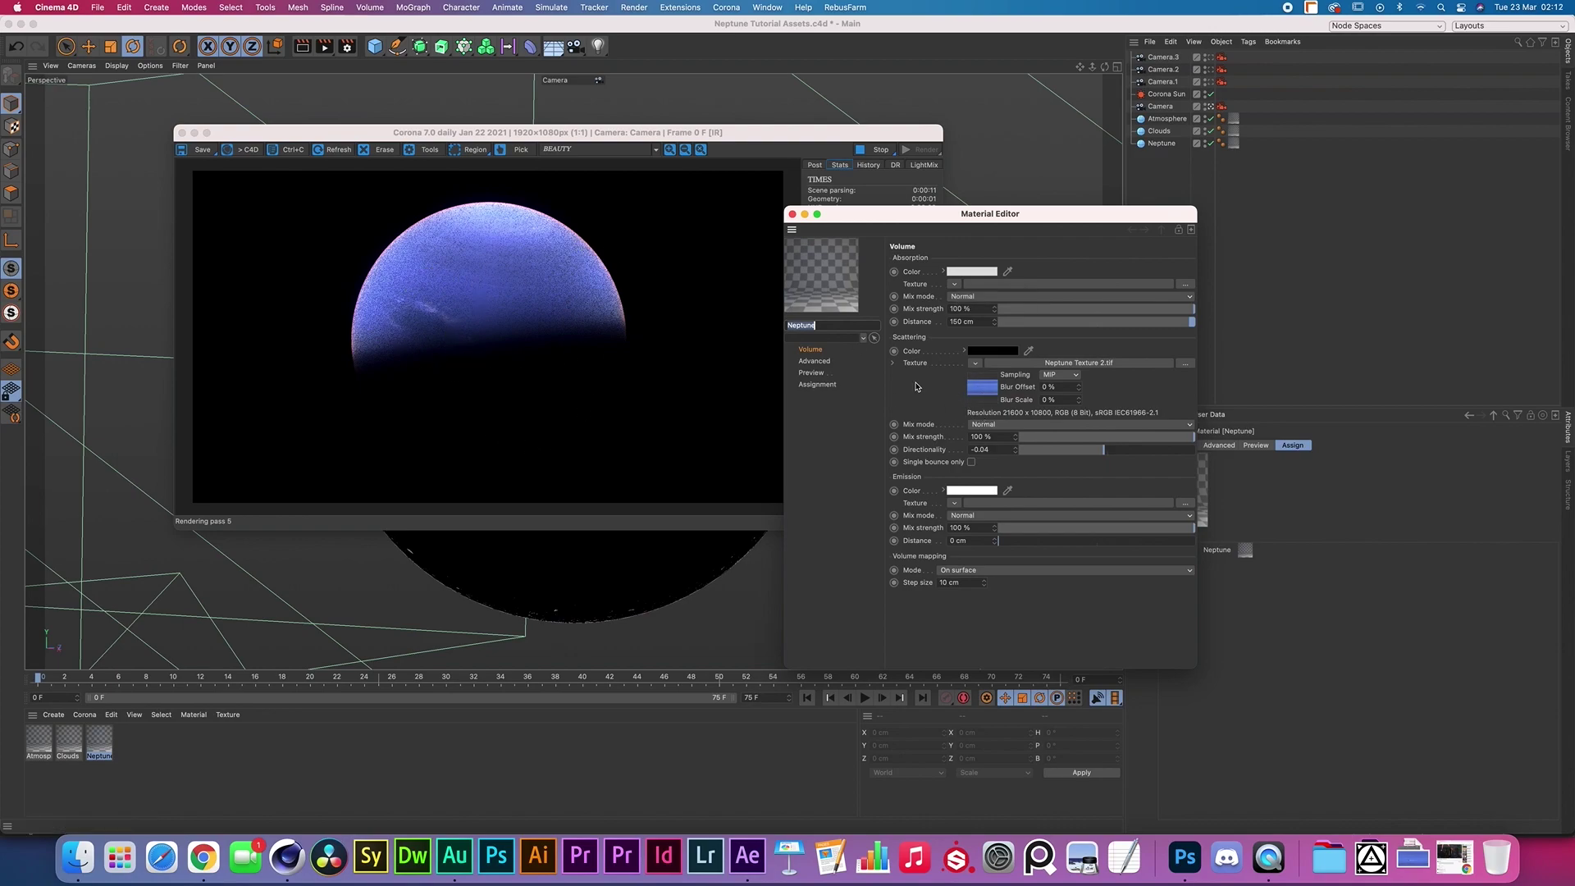
{"action": "left_click", "coordinate": [975, 279]}
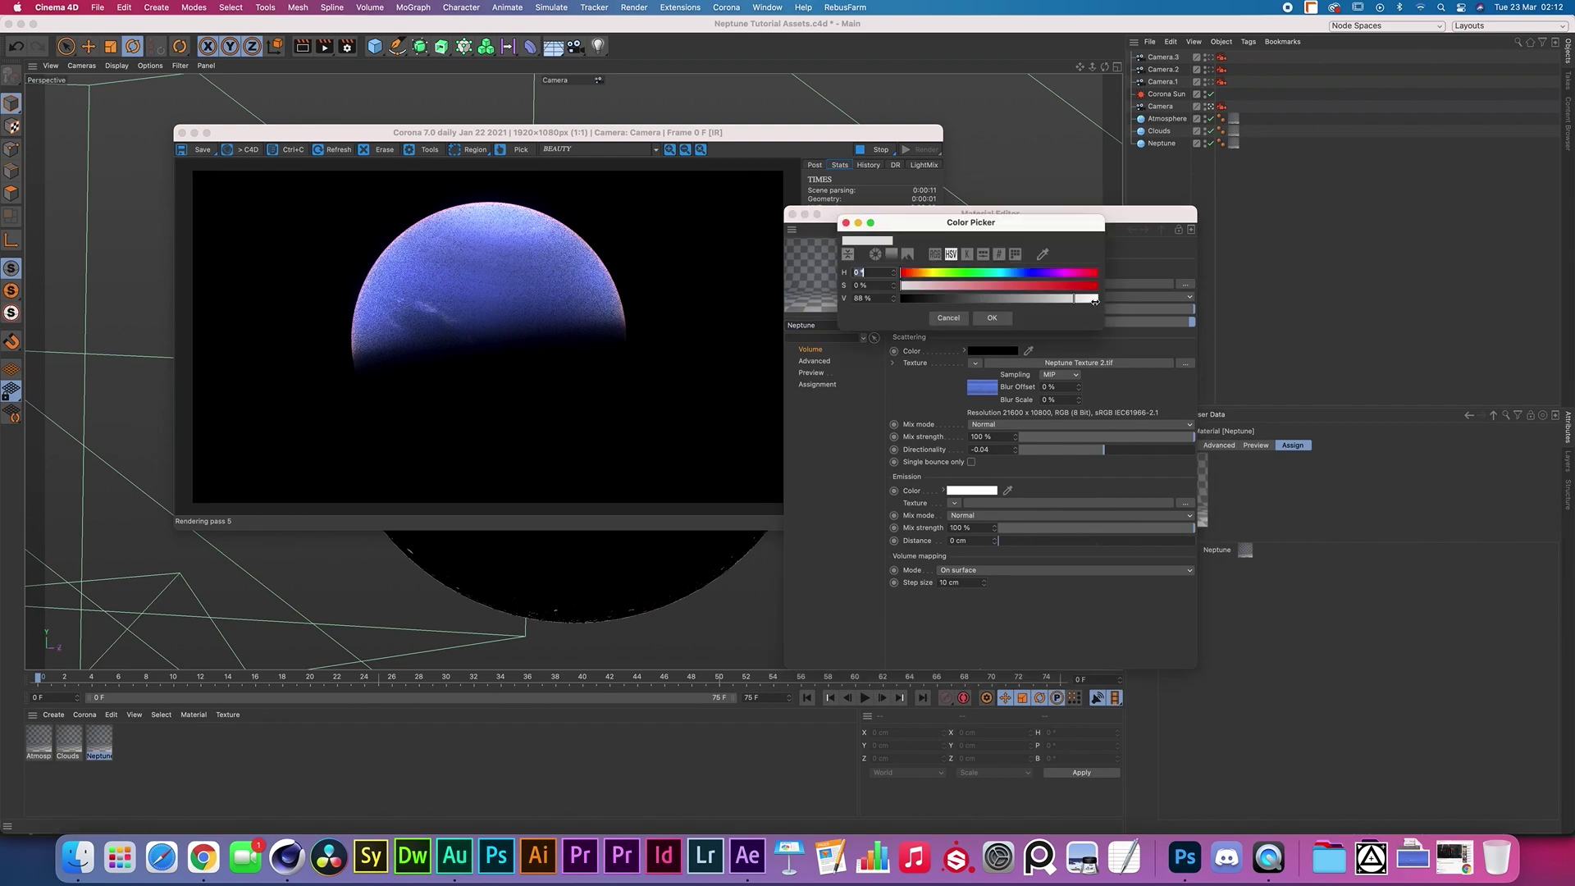
{"action": "left_click", "coordinate": [1096, 299]}
{"action": "left_click", "coordinate": [992, 318]}
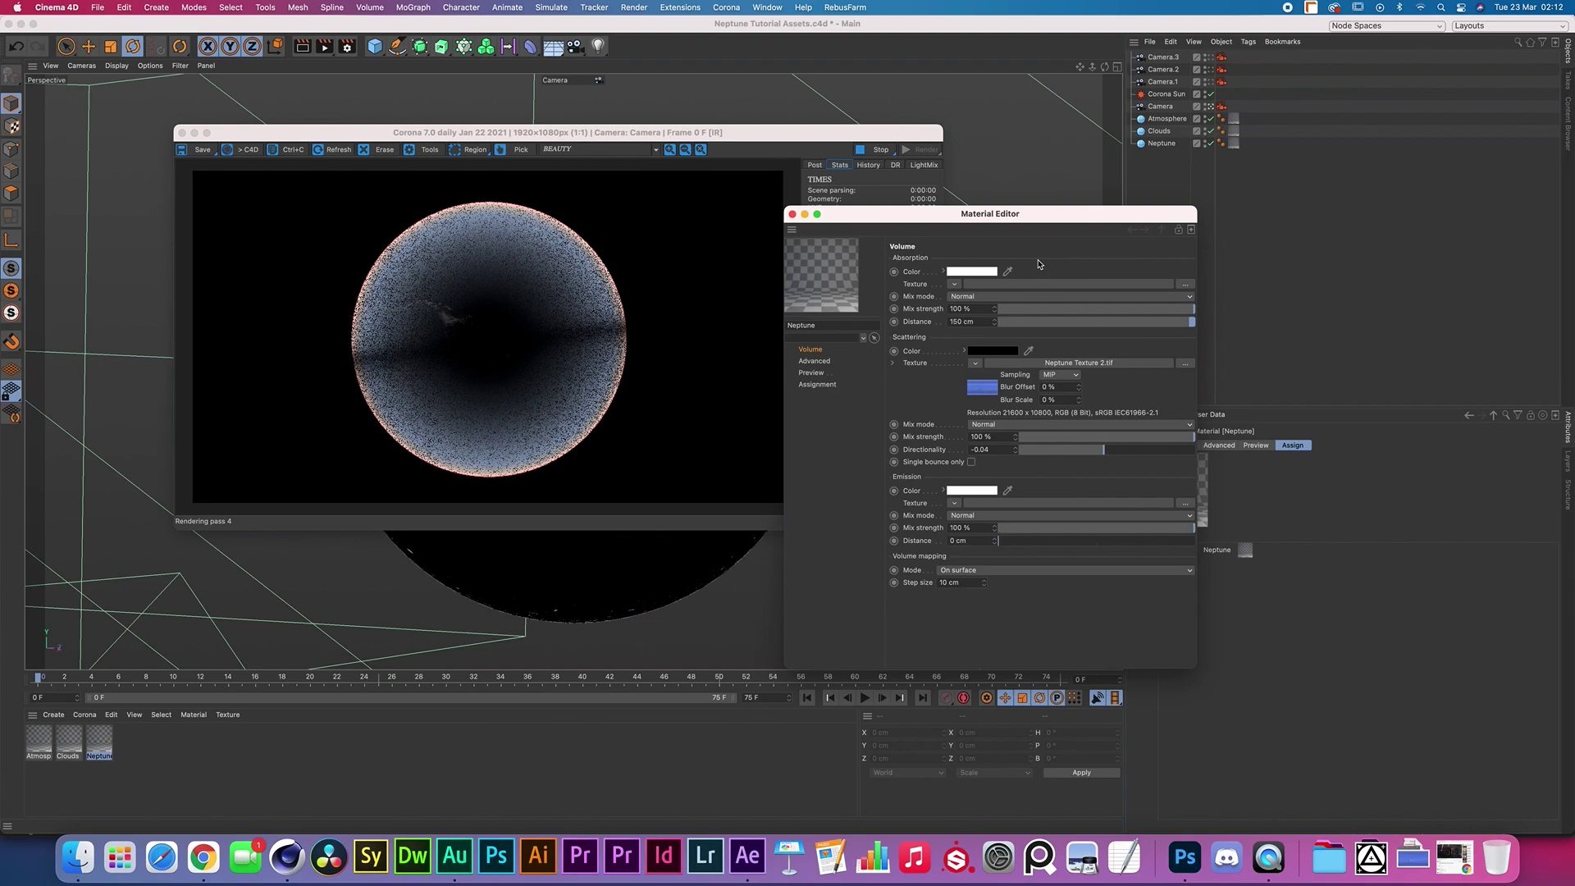
Step: Set the brightness value of the Neptune material's absorption colour to 99%
{"action": "left_click", "coordinate": [972, 271]}
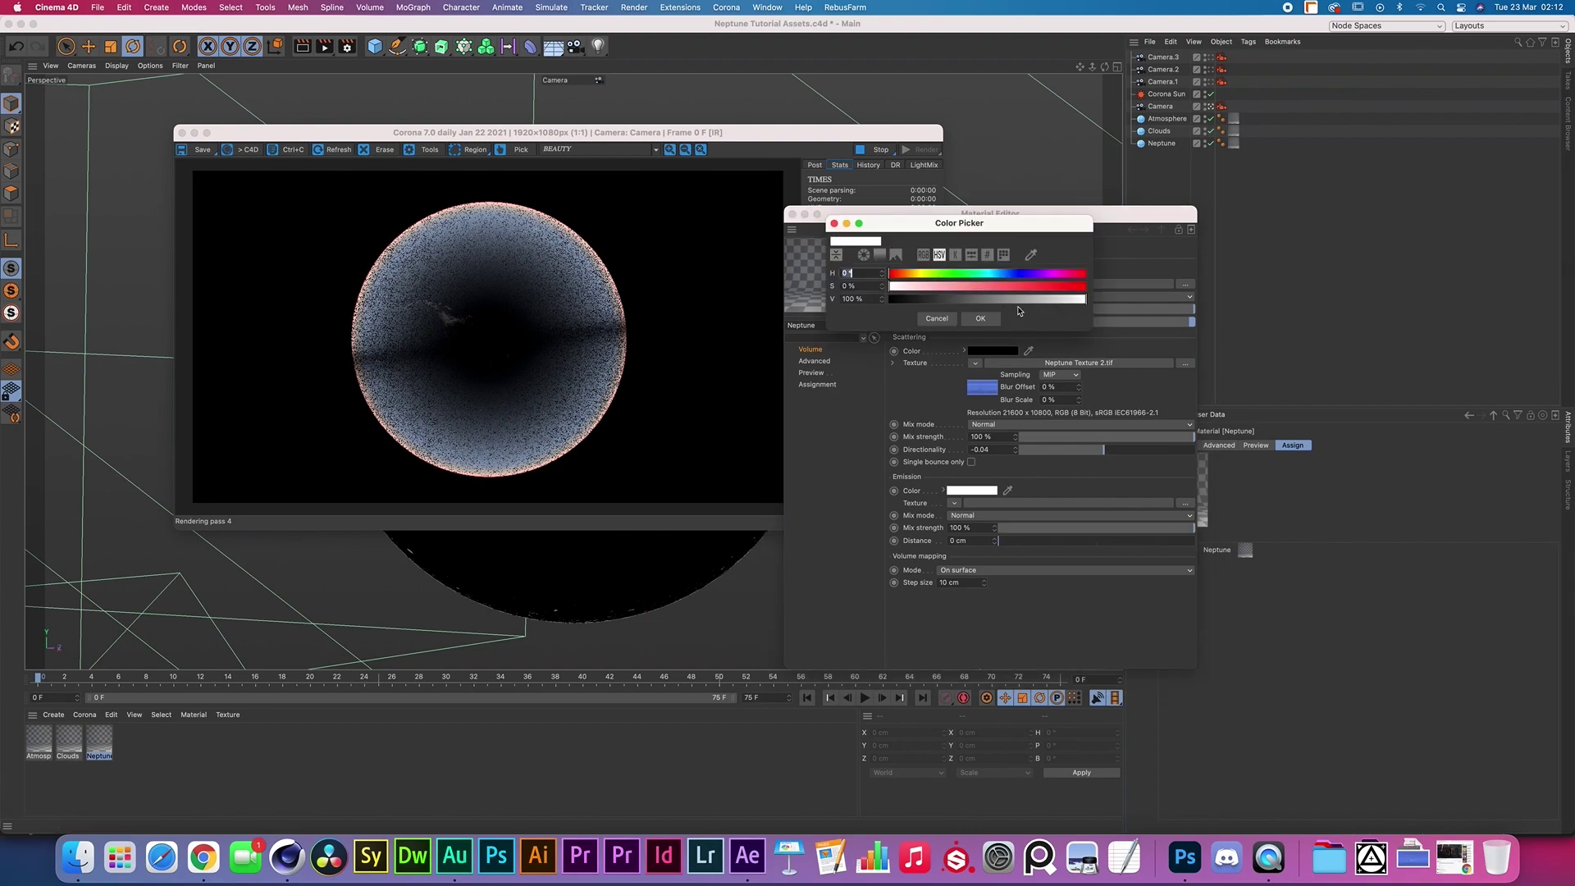
{"action": "left_click", "coordinate": [883, 303]}
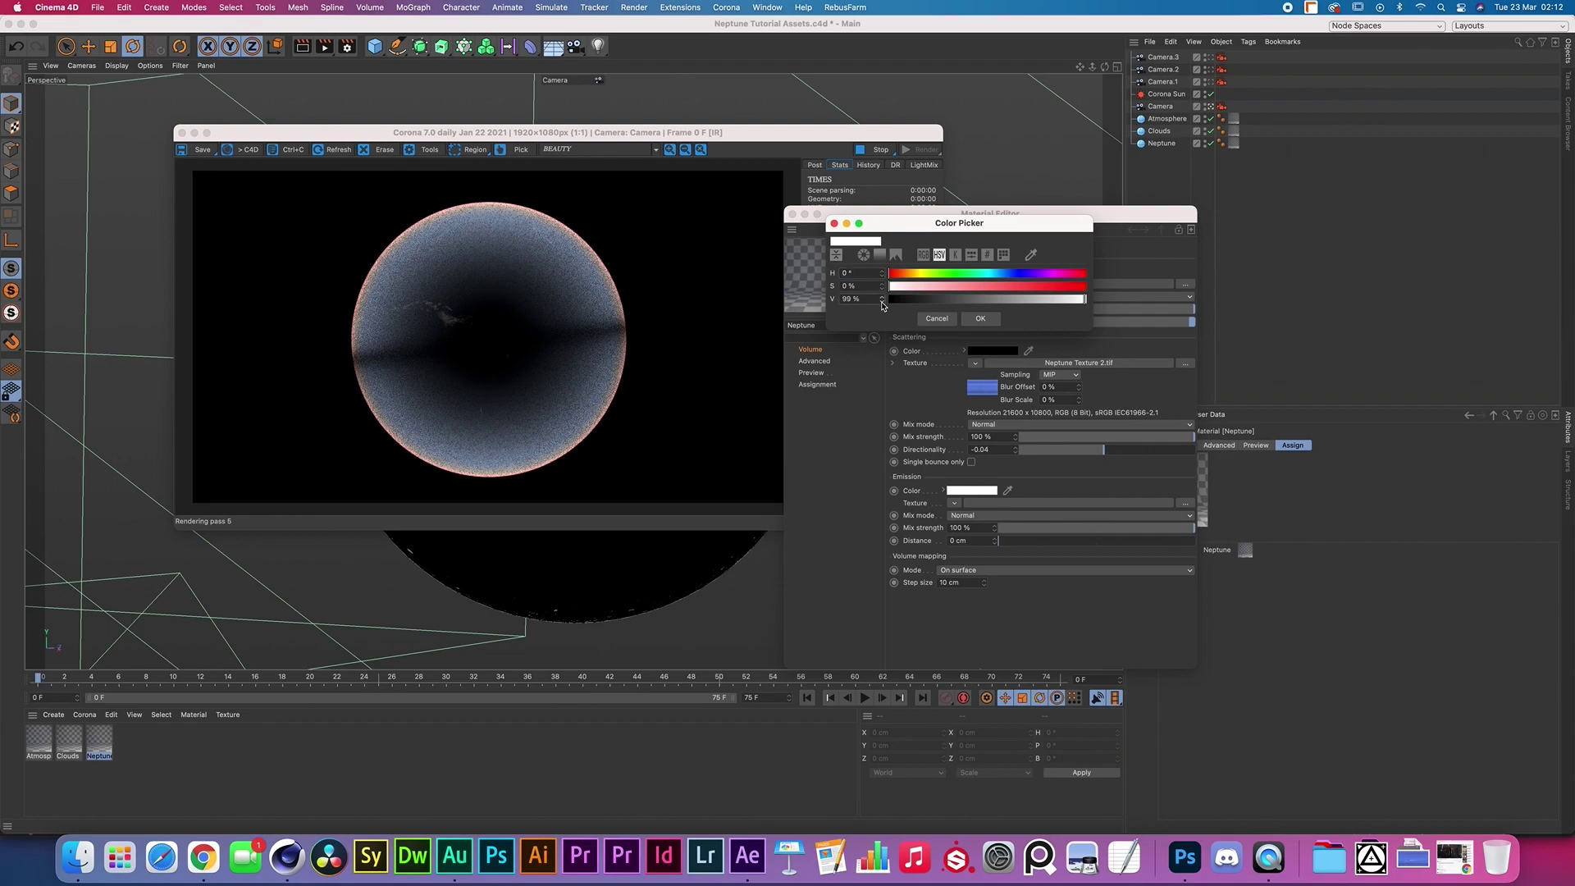
{"action": "left_click", "coordinate": [980, 319]}
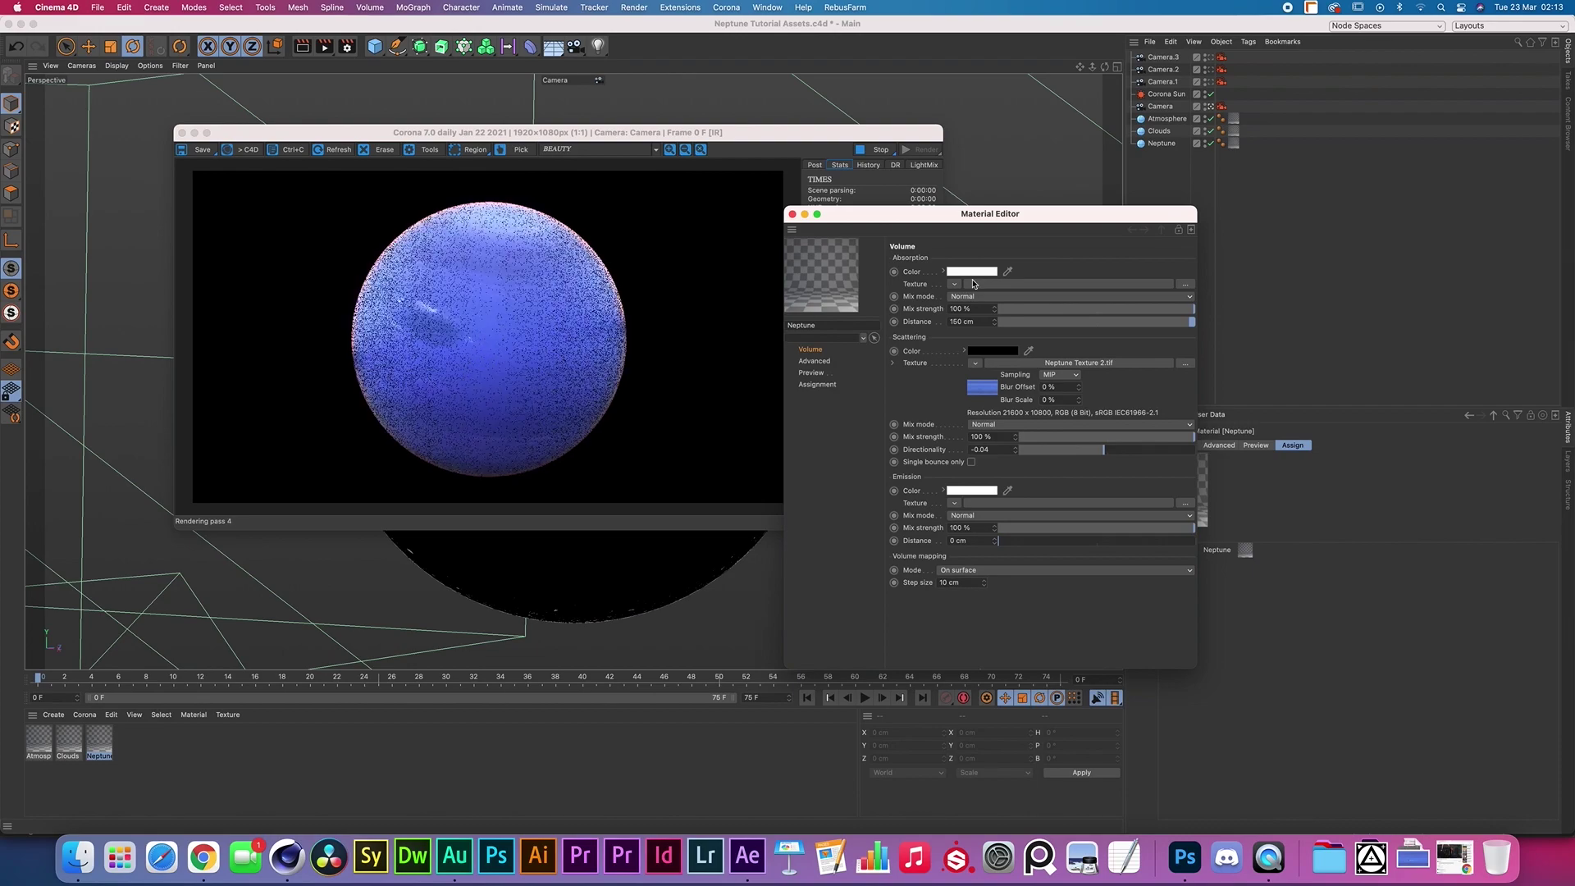
Step: Set the brightness value of the Neptune material's absorption colour to 86%
{"action": "left_click", "coordinate": [973, 273]}
{"action": "left_click", "coordinate": [892, 299]}
{"action": "left_click", "coordinate": [891, 299]}
{"action": "left_click", "coordinate": [892, 299]}
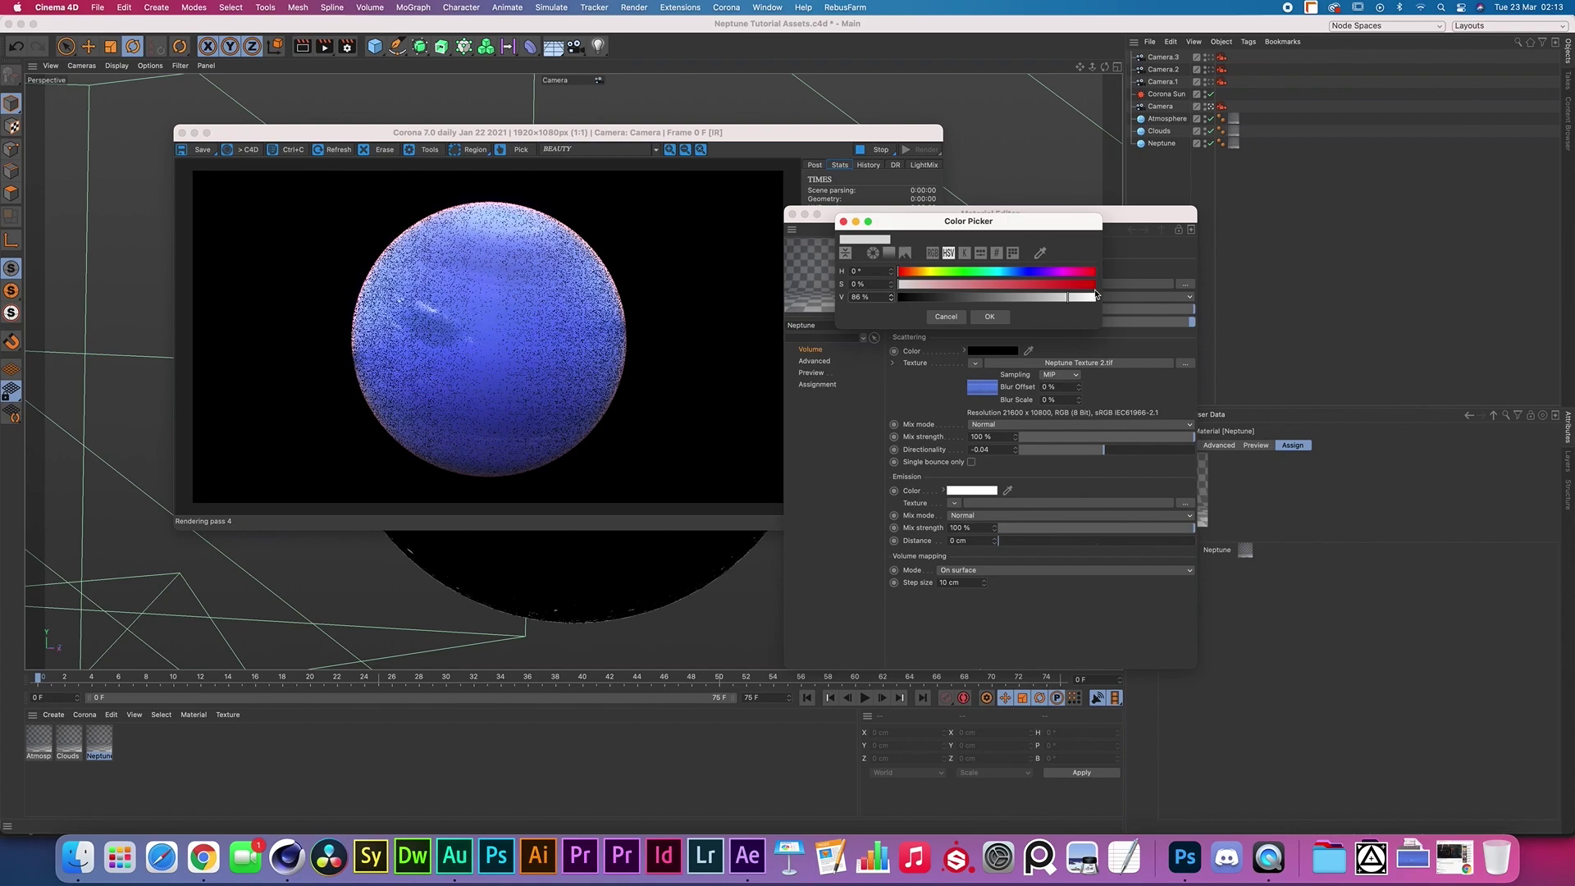
{"action": "left_click", "coordinate": [991, 317]}
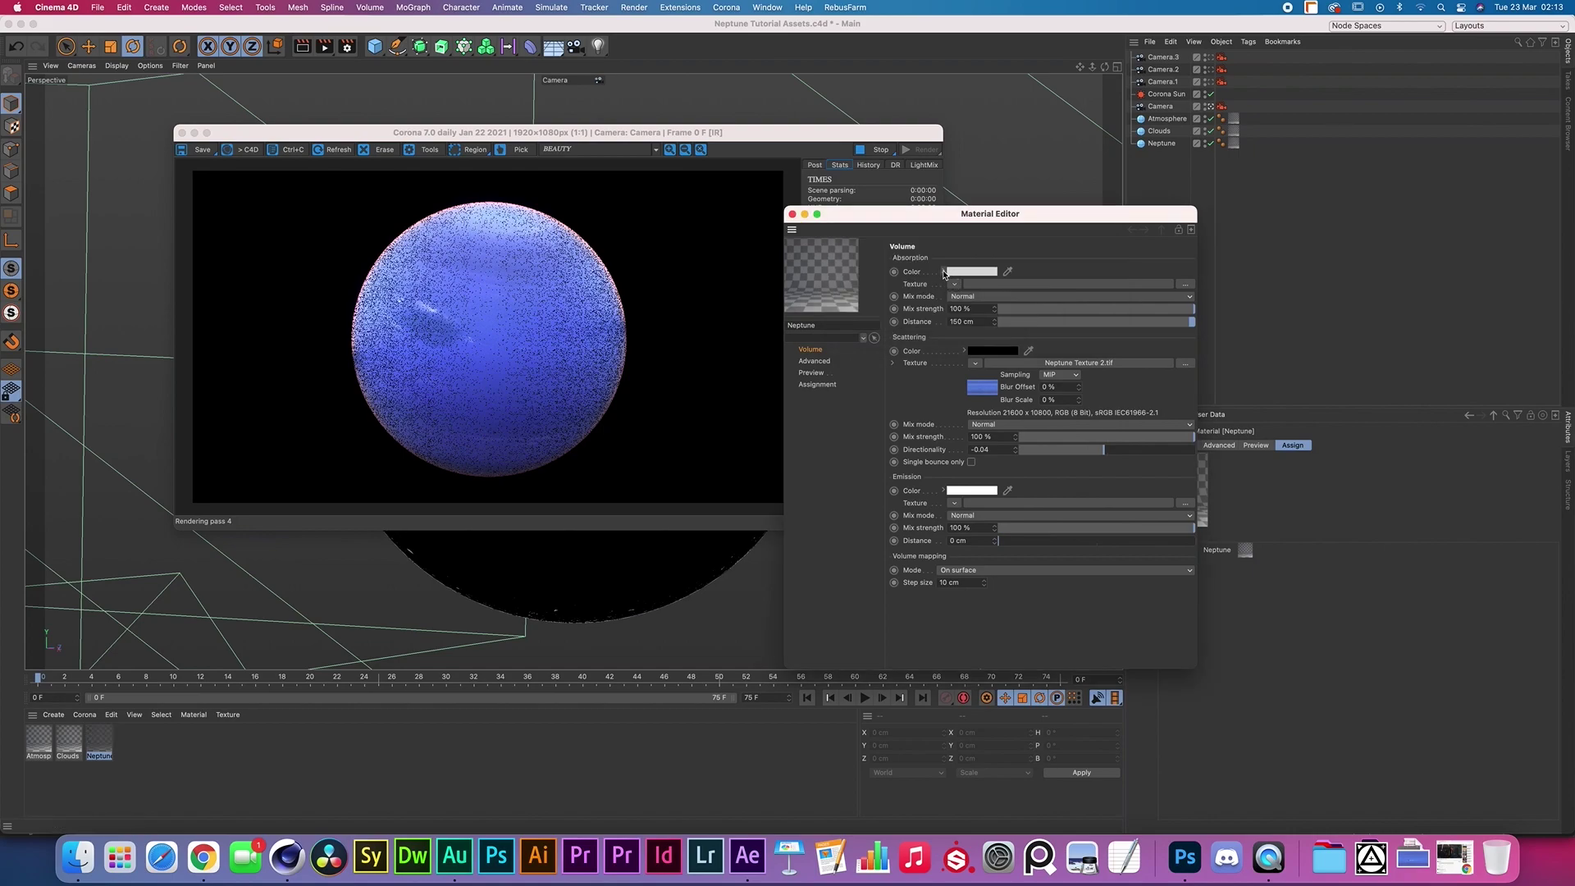
Step: Darken the Neptune material's absorption colour, trying a brightness value of 61% and settling on a somewhat lighter grey
{"action": "left_click", "coordinate": [944, 271]}
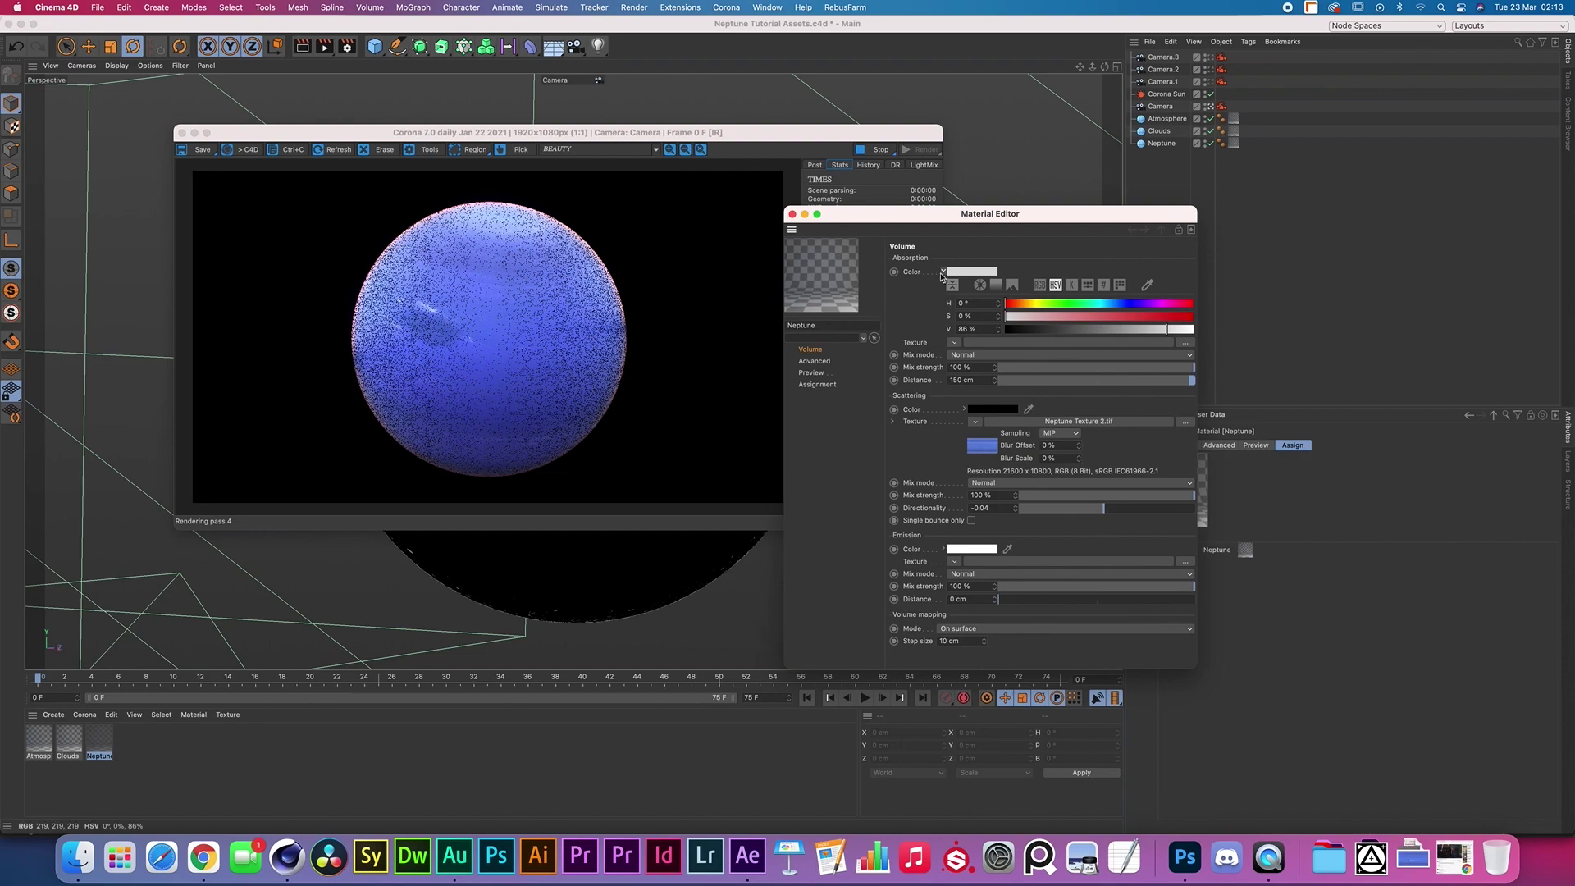
{"action": "left_click_drag", "start_coordinate": [1168, 331], "coordinate": [1118, 330]}
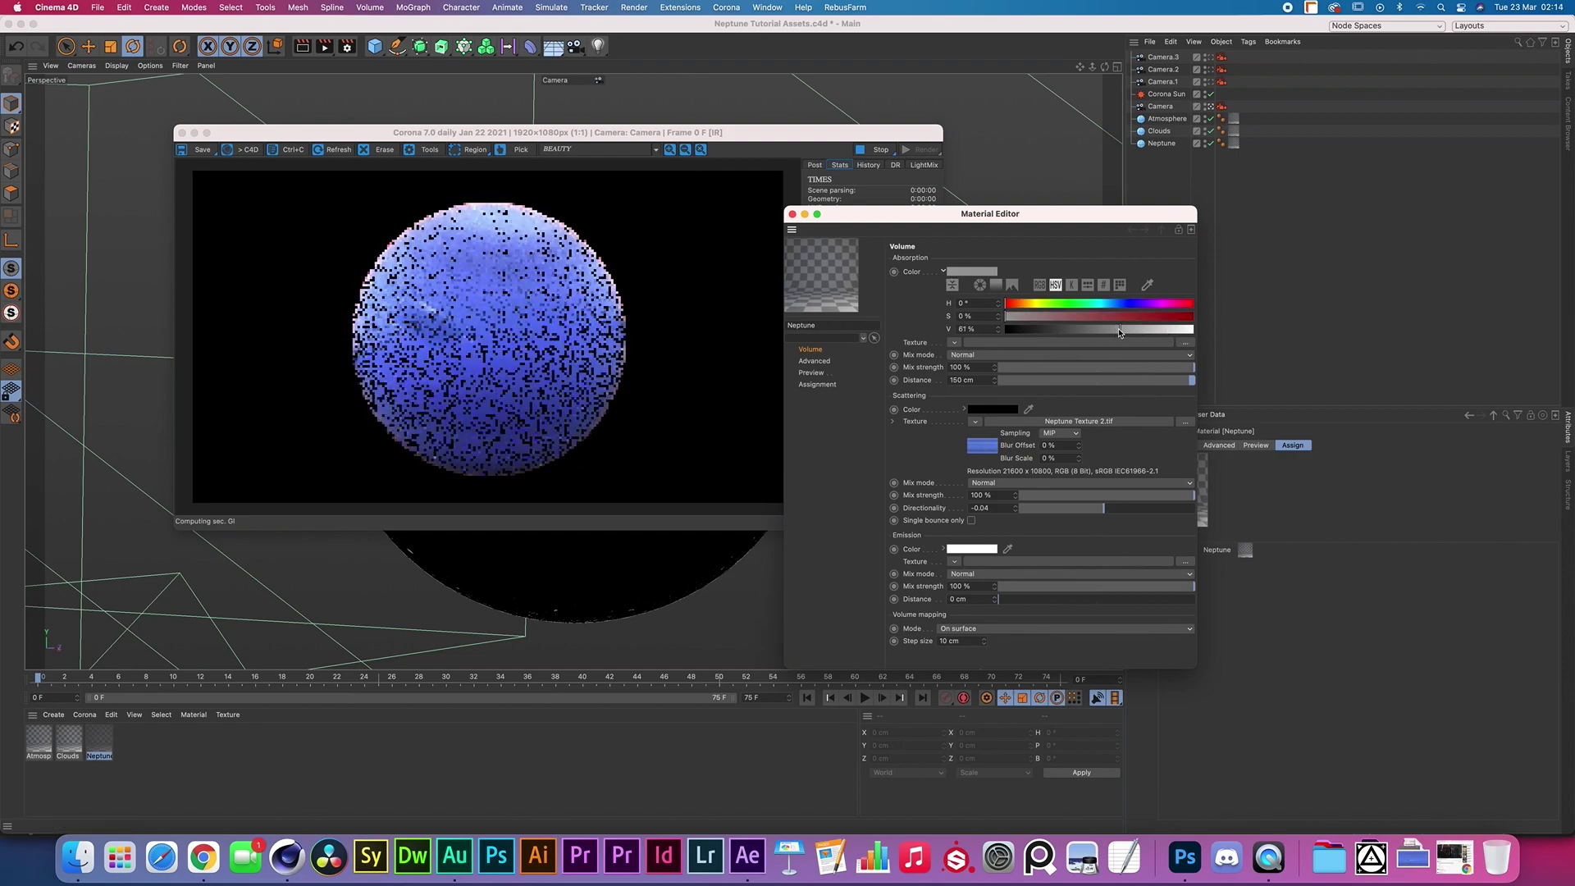
{"action": "left_click_drag", "start_coordinate": [1118, 330], "coordinate": [1146, 331]}
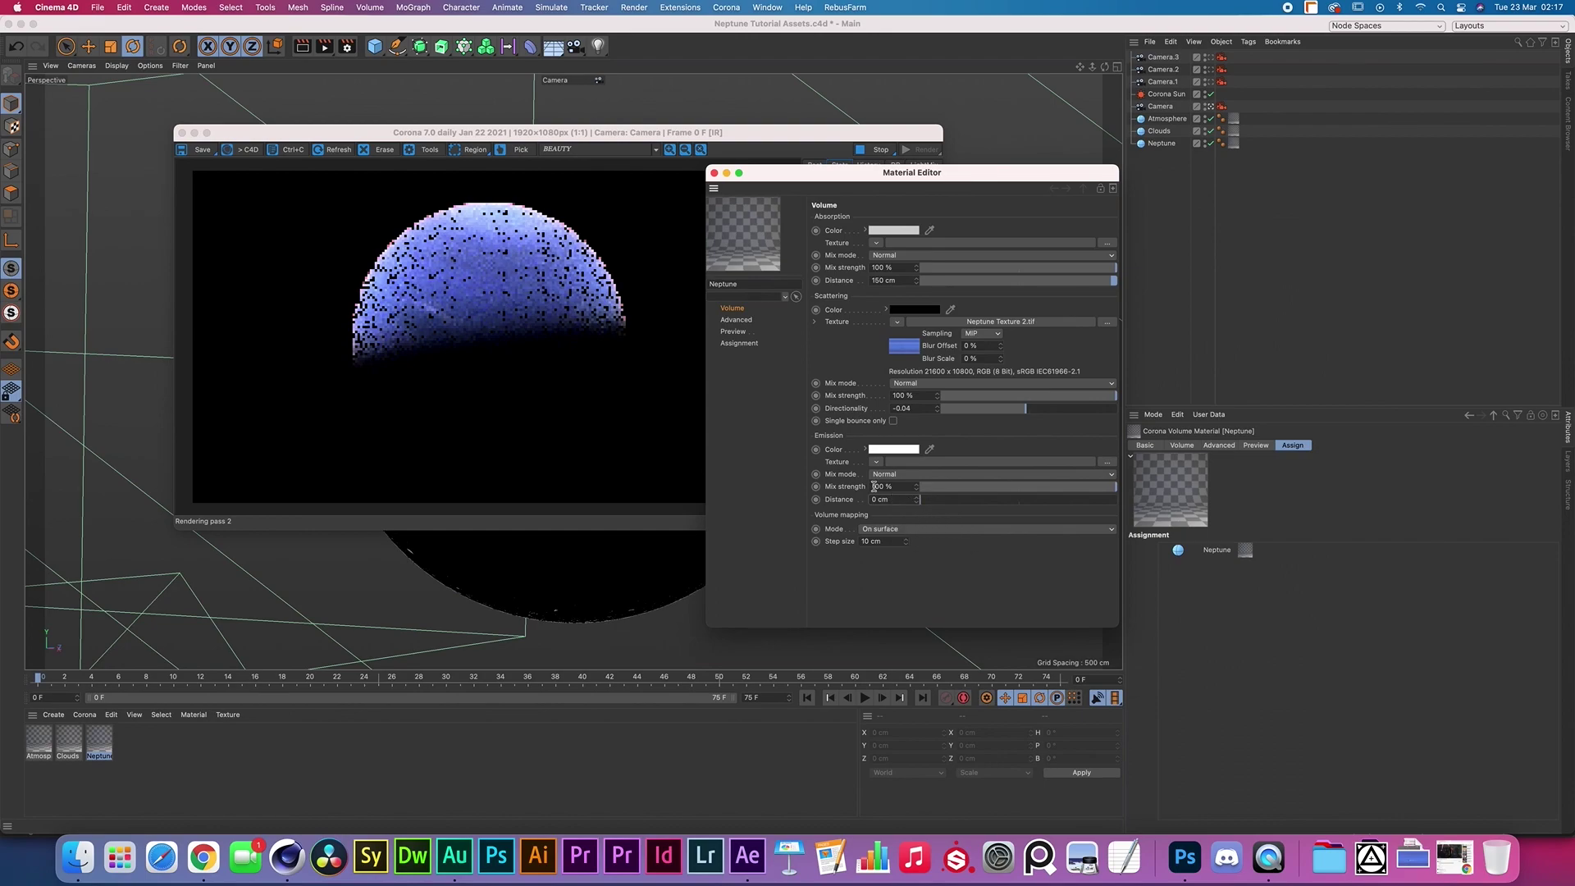
Step: Set the Neptune material's absorption distance to 1500 cm
{"action": "left_click", "coordinate": [892, 280]}
{"action": "left_click", "coordinate": [884, 280]}
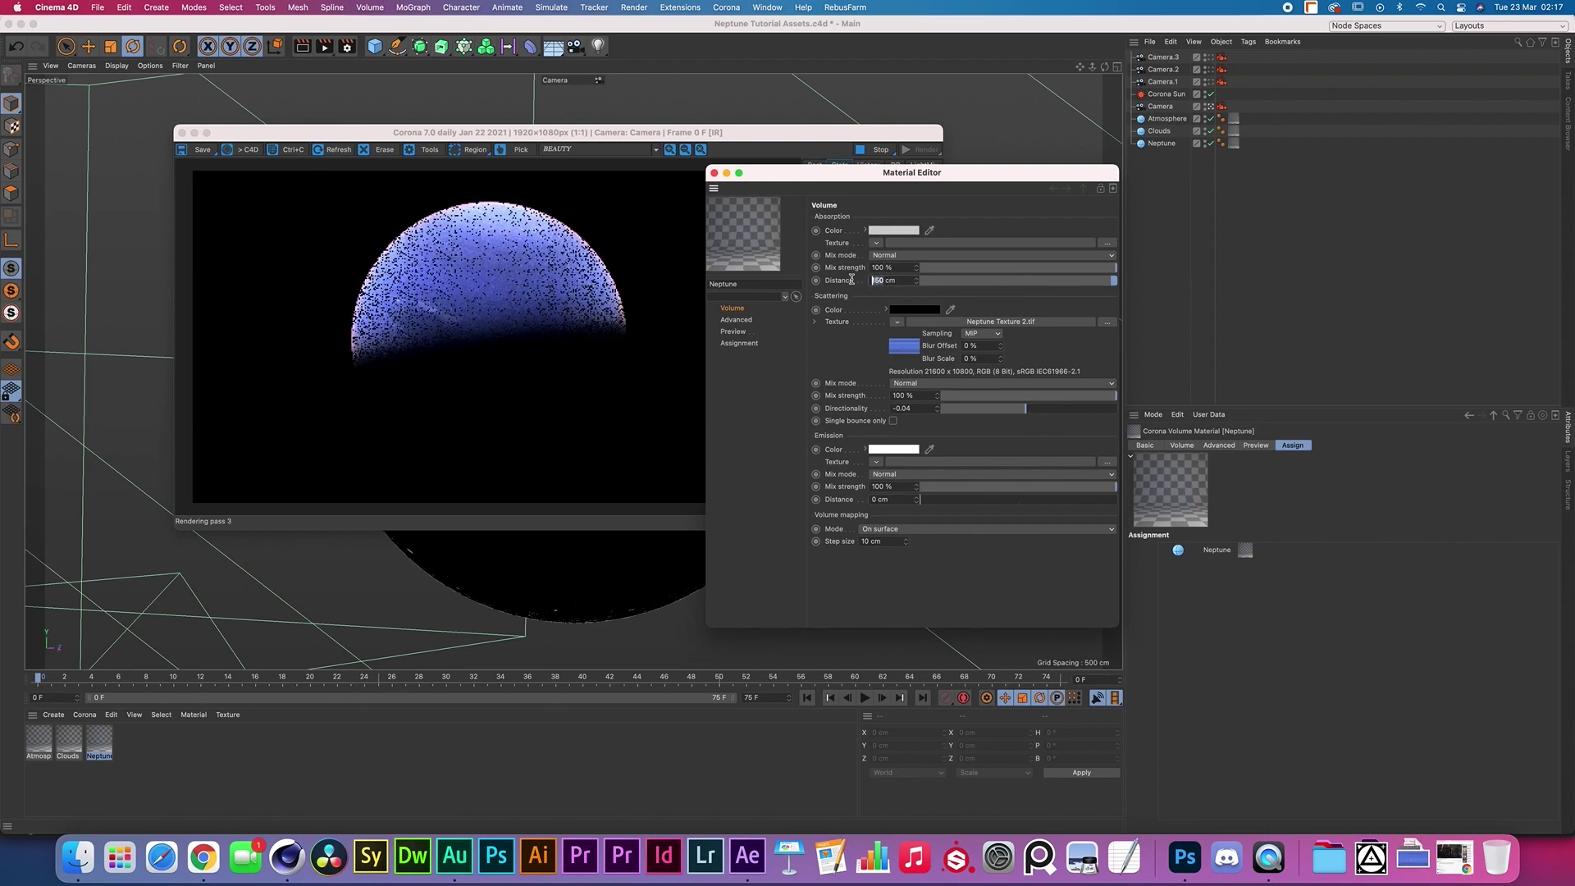
{"action": "left_click_drag", "start_coordinate": [884, 282], "coordinate": [861, 283]}
{"action": "left_click", "coordinate": [877, 282]}
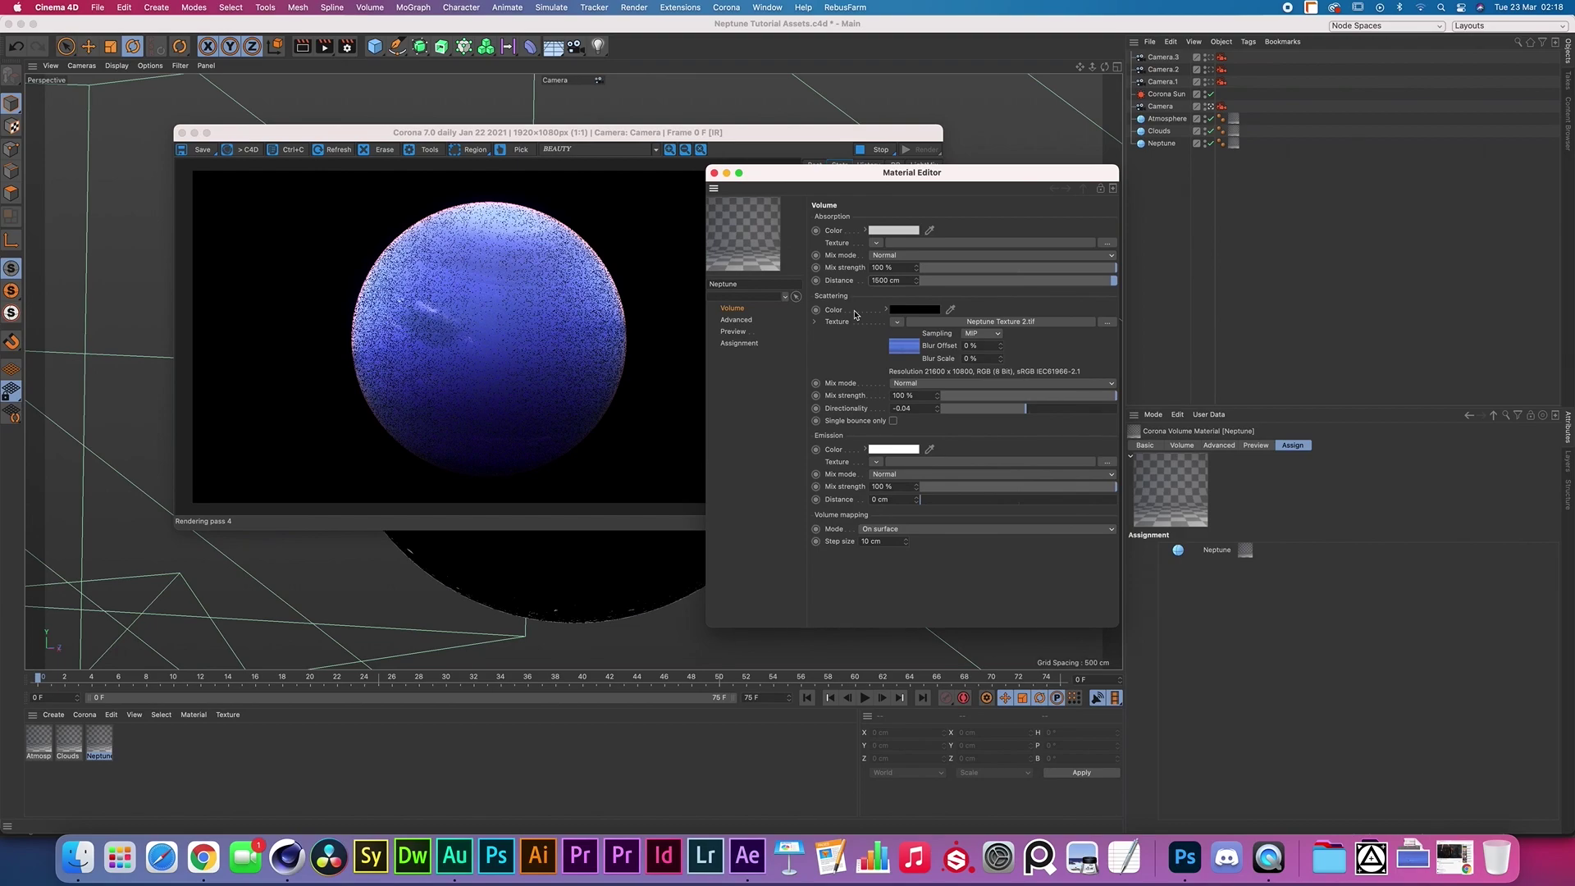
Step: Set the Neptune material's absorption distance to 150 cm and finish editing the material
{"action": "left_click_drag", "start_coordinate": [820, 175], "coordinate": [1059, 136]}
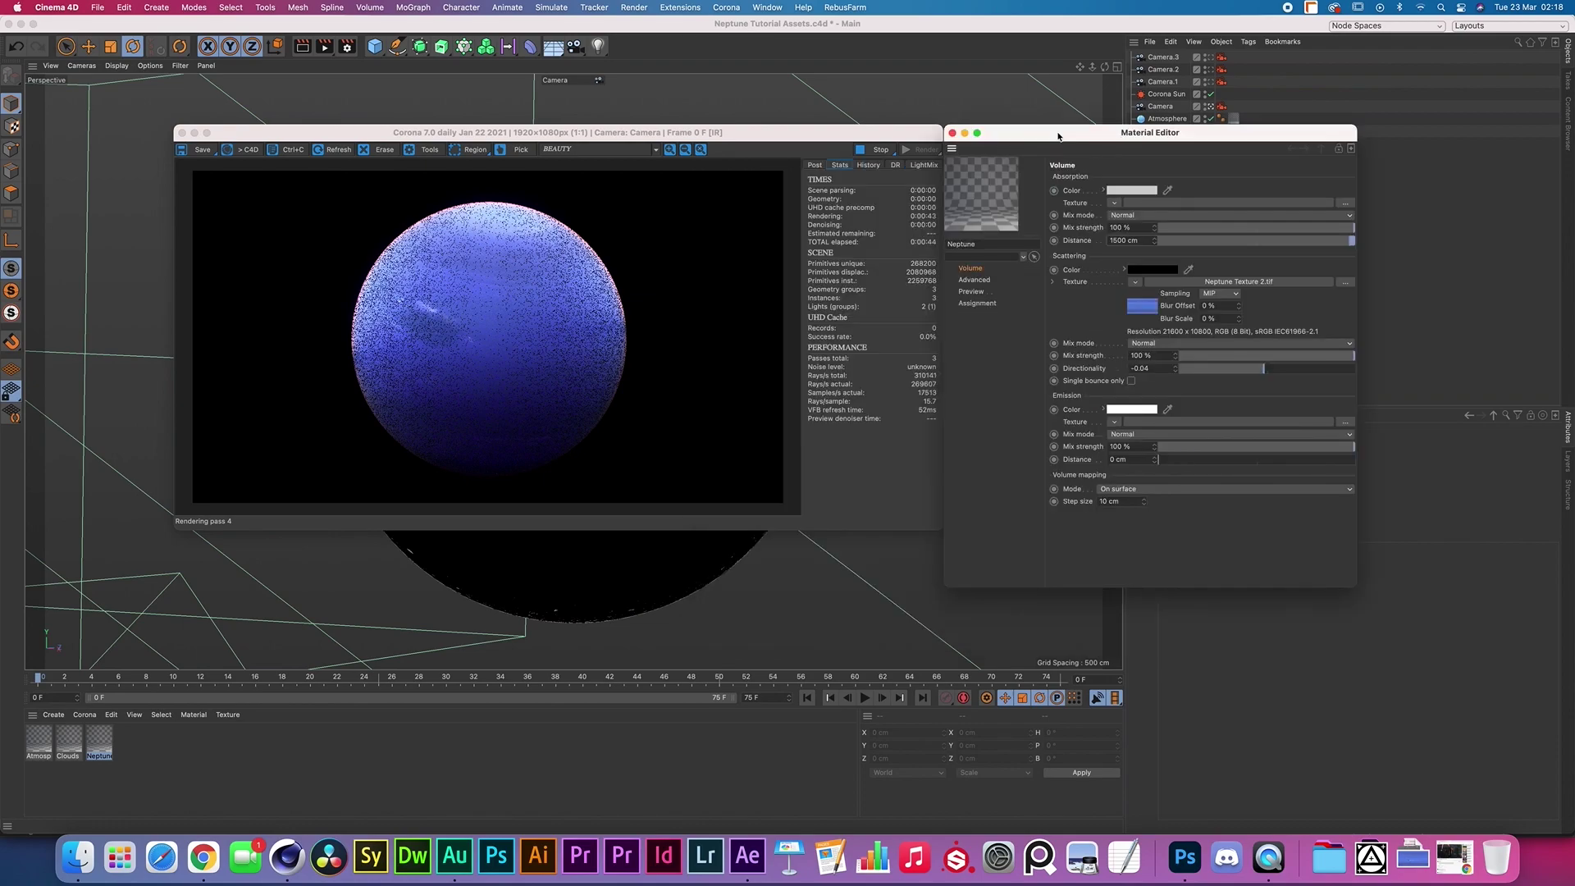
{"action": "left_click", "coordinate": [1117, 240]}
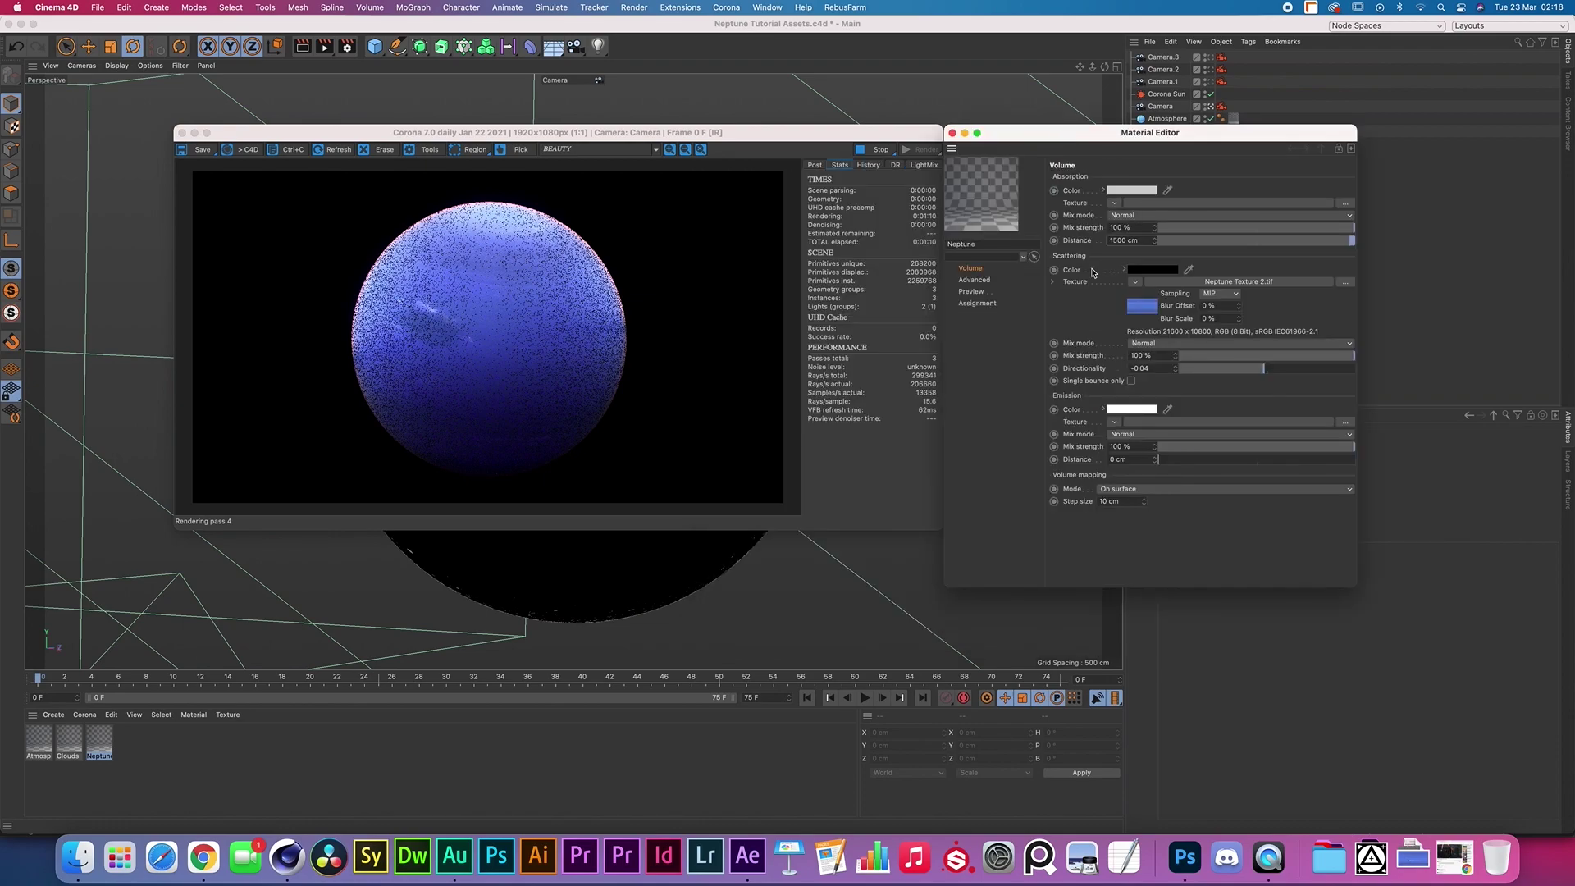
{"action": "key", "text": "BackSpace"}
{"action": "key", "text": "Return"}
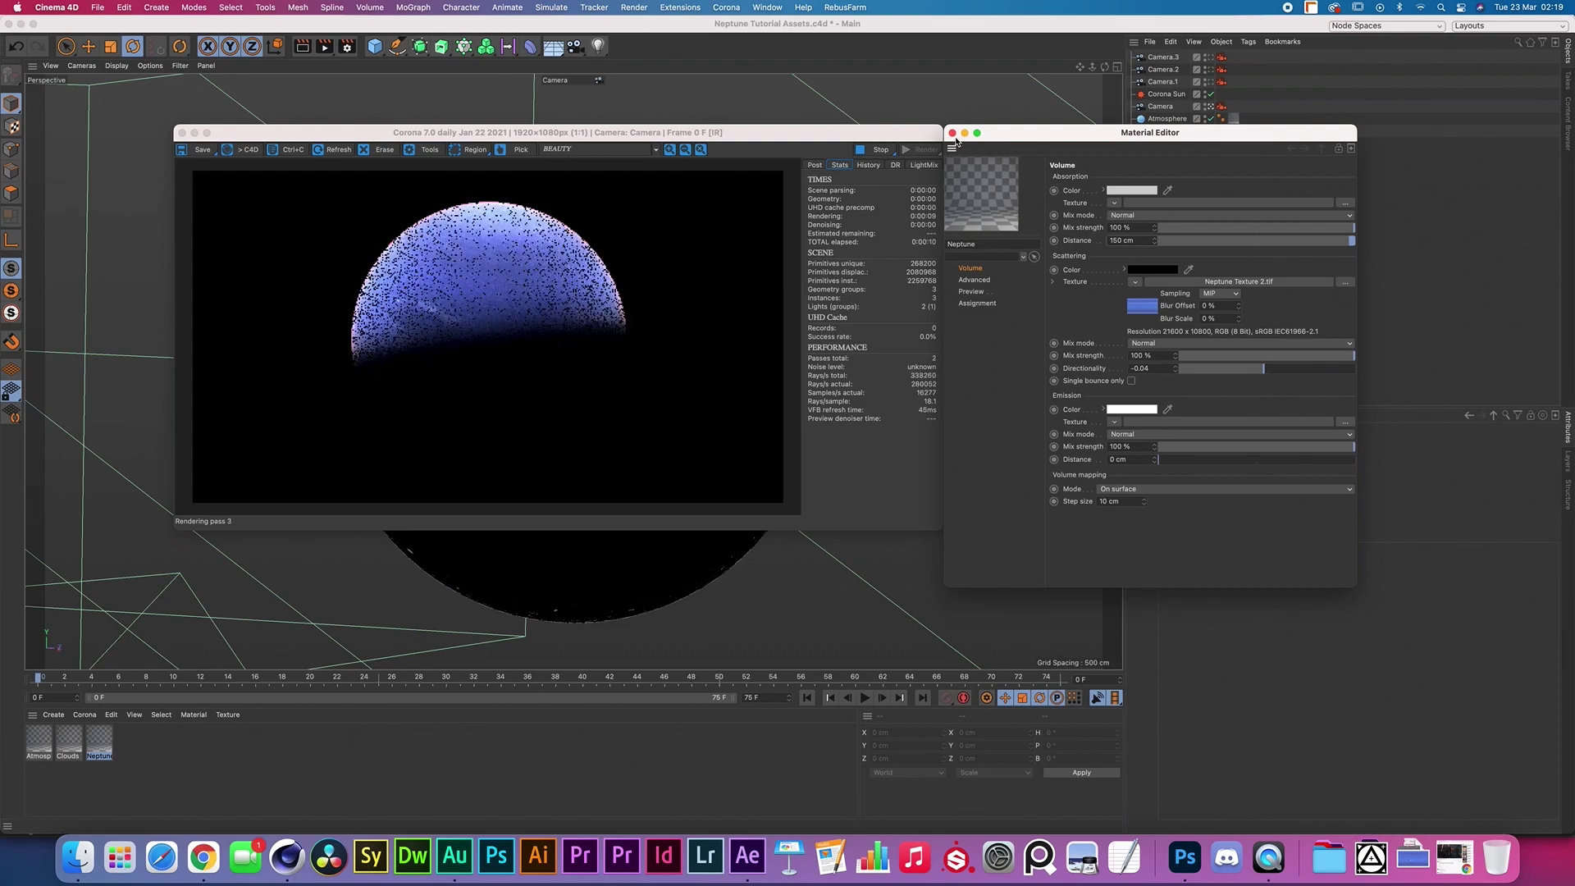
{"action": "left_click", "coordinate": [266, 597]}
Step: Open the Clouds material and review its diffuse, opacity, displacement and volumetrics settings
{"action": "double_click", "coordinate": [72, 741]}
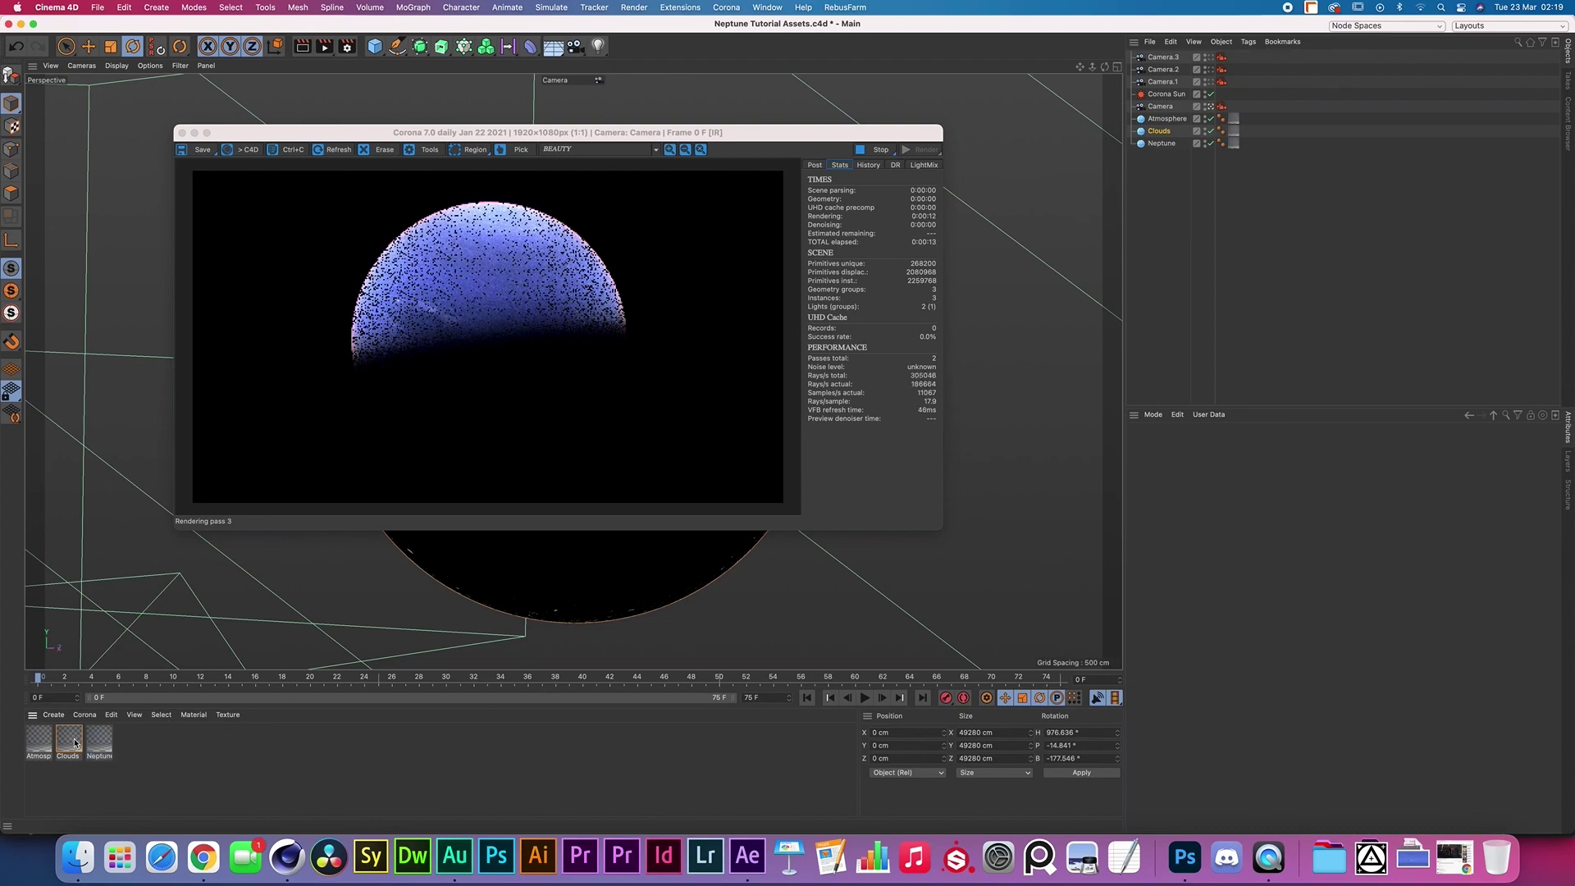
{"action": "left_click_drag", "start_coordinate": [274, 91], "coordinate": [1032, 141]}
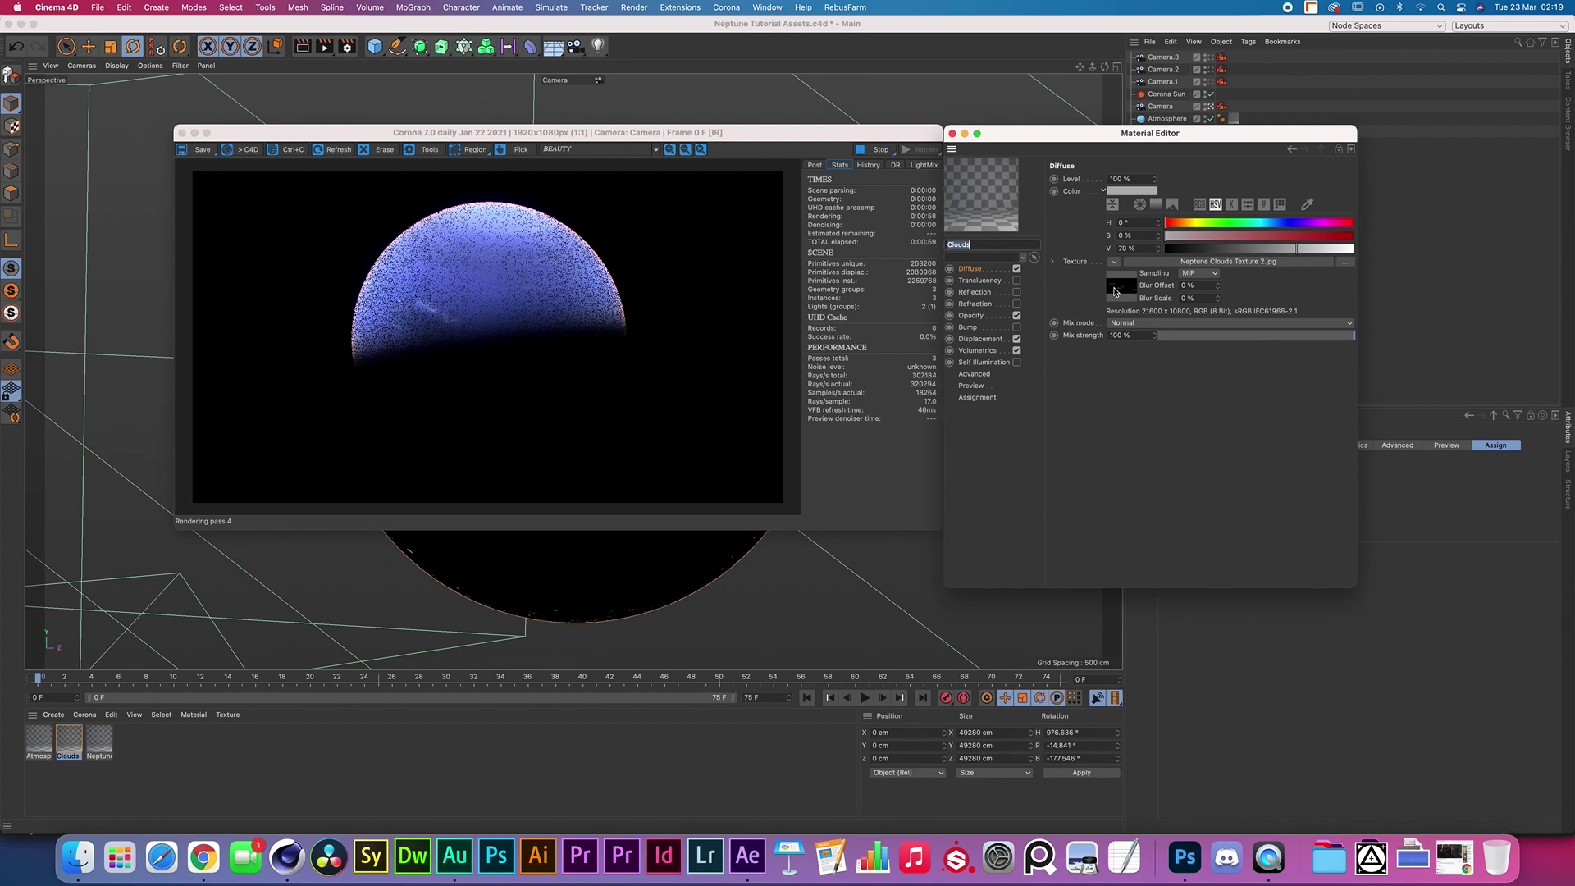
{"action": "left_click", "coordinate": [971, 317]}
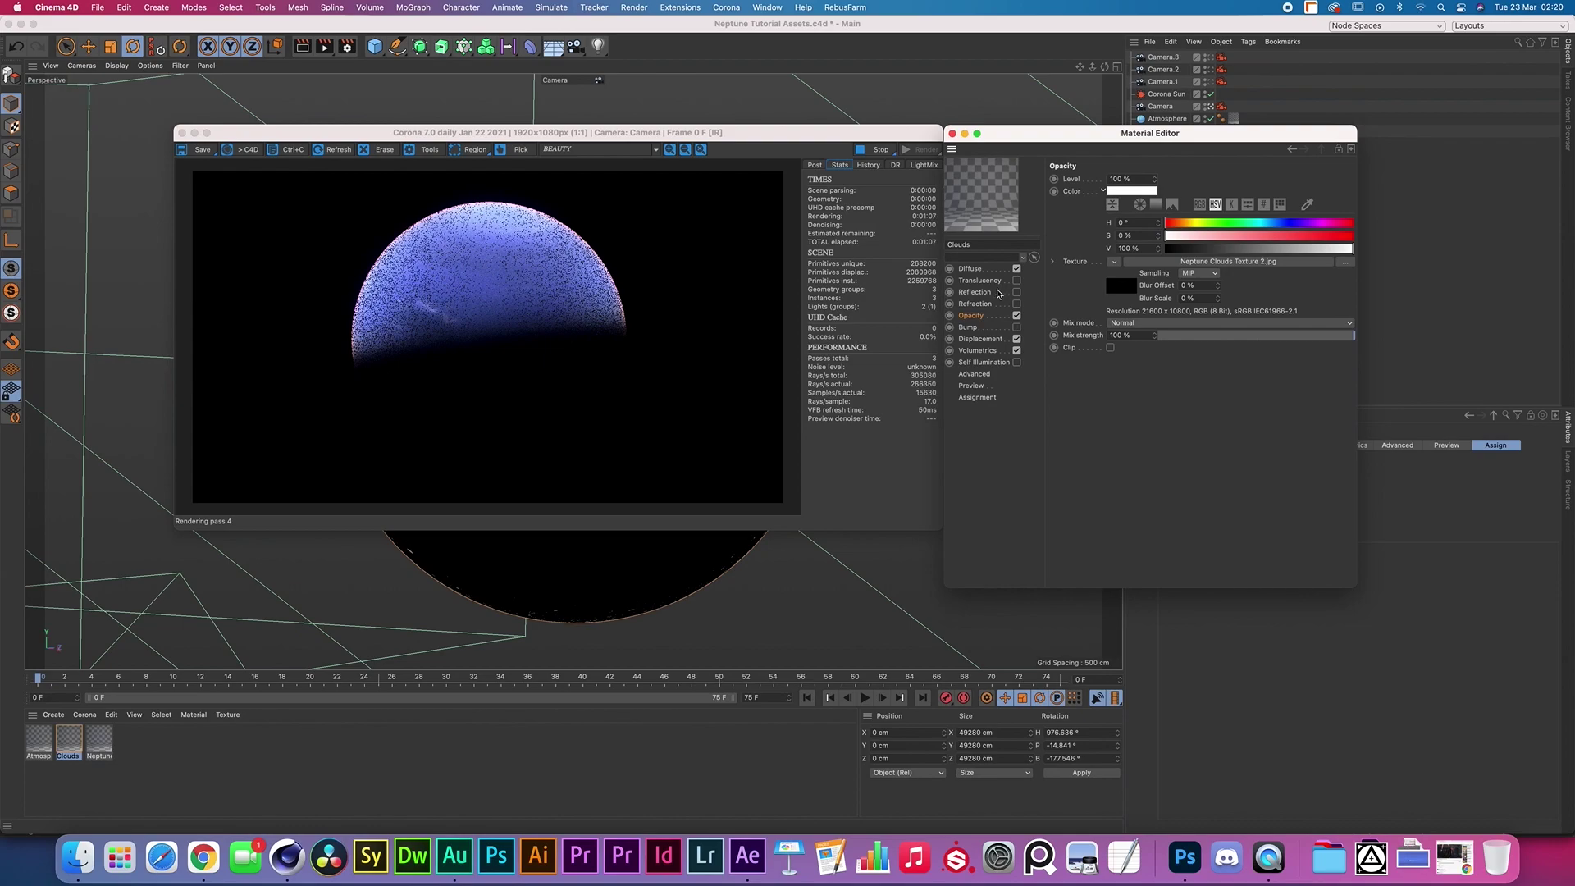
{"action": "left_click", "coordinate": [990, 340]}
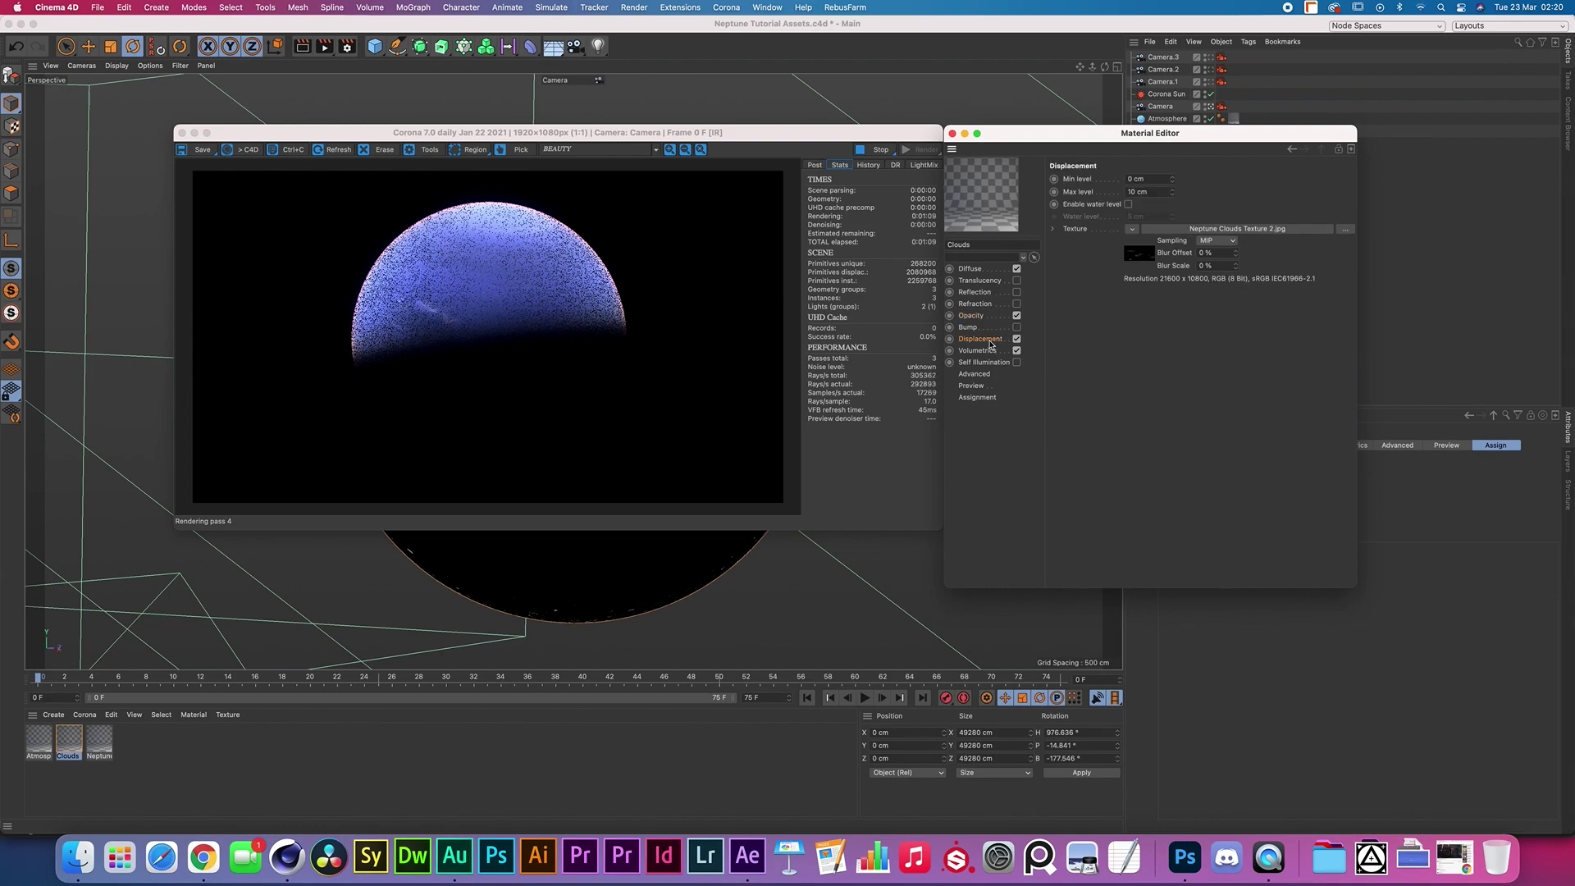
{"action": "left_click", "coordinate": [980, 351]}
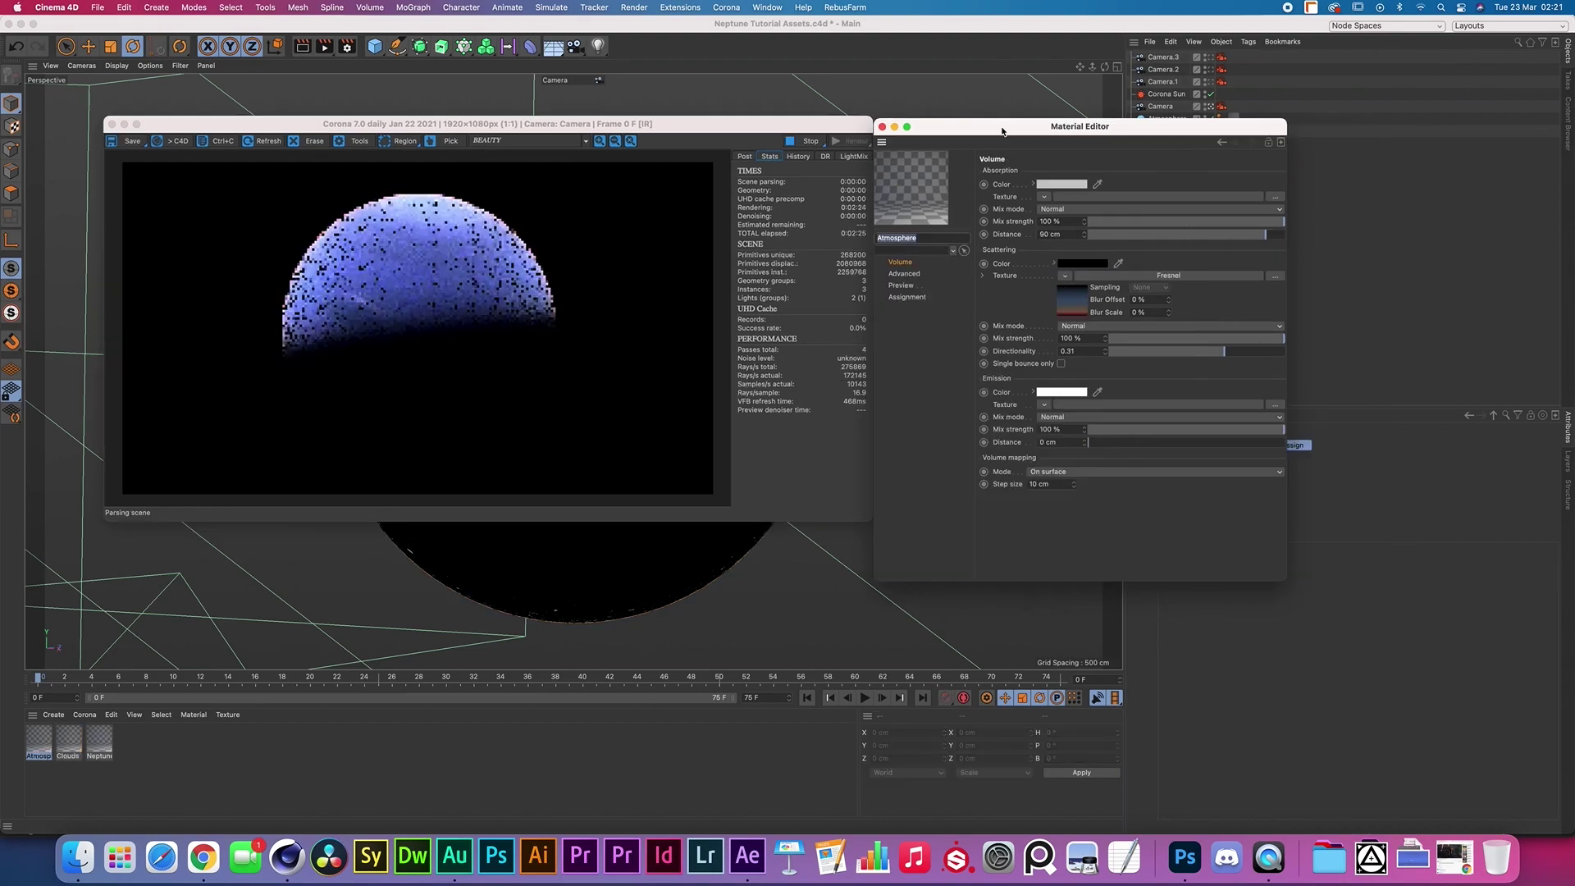
Step: Light the planet from a new direction by setting the Corona Sun's rotation to 228° and its angle to -30°
{"action": "left_click_drag", "start_coordinate": [1042, 131], "coordinate": [985, 131]}
{"action": "left_click", "coordinate": [1160, 96]}
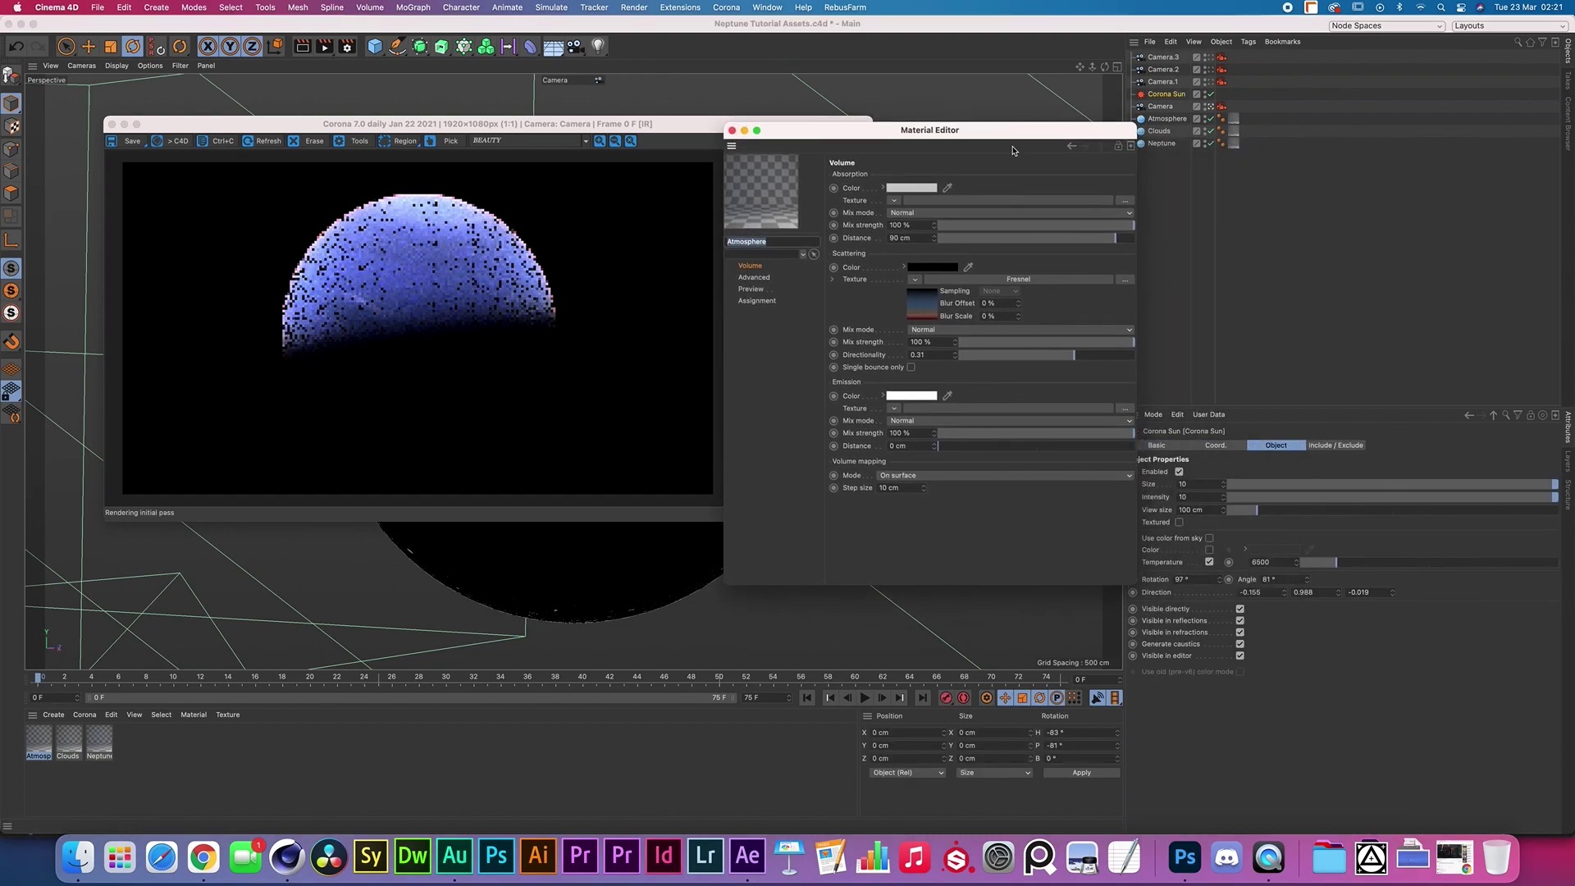
{"action": "left_click_drag", "start_coordinate": [1222, 581], "coordinate": [1222, 548]}
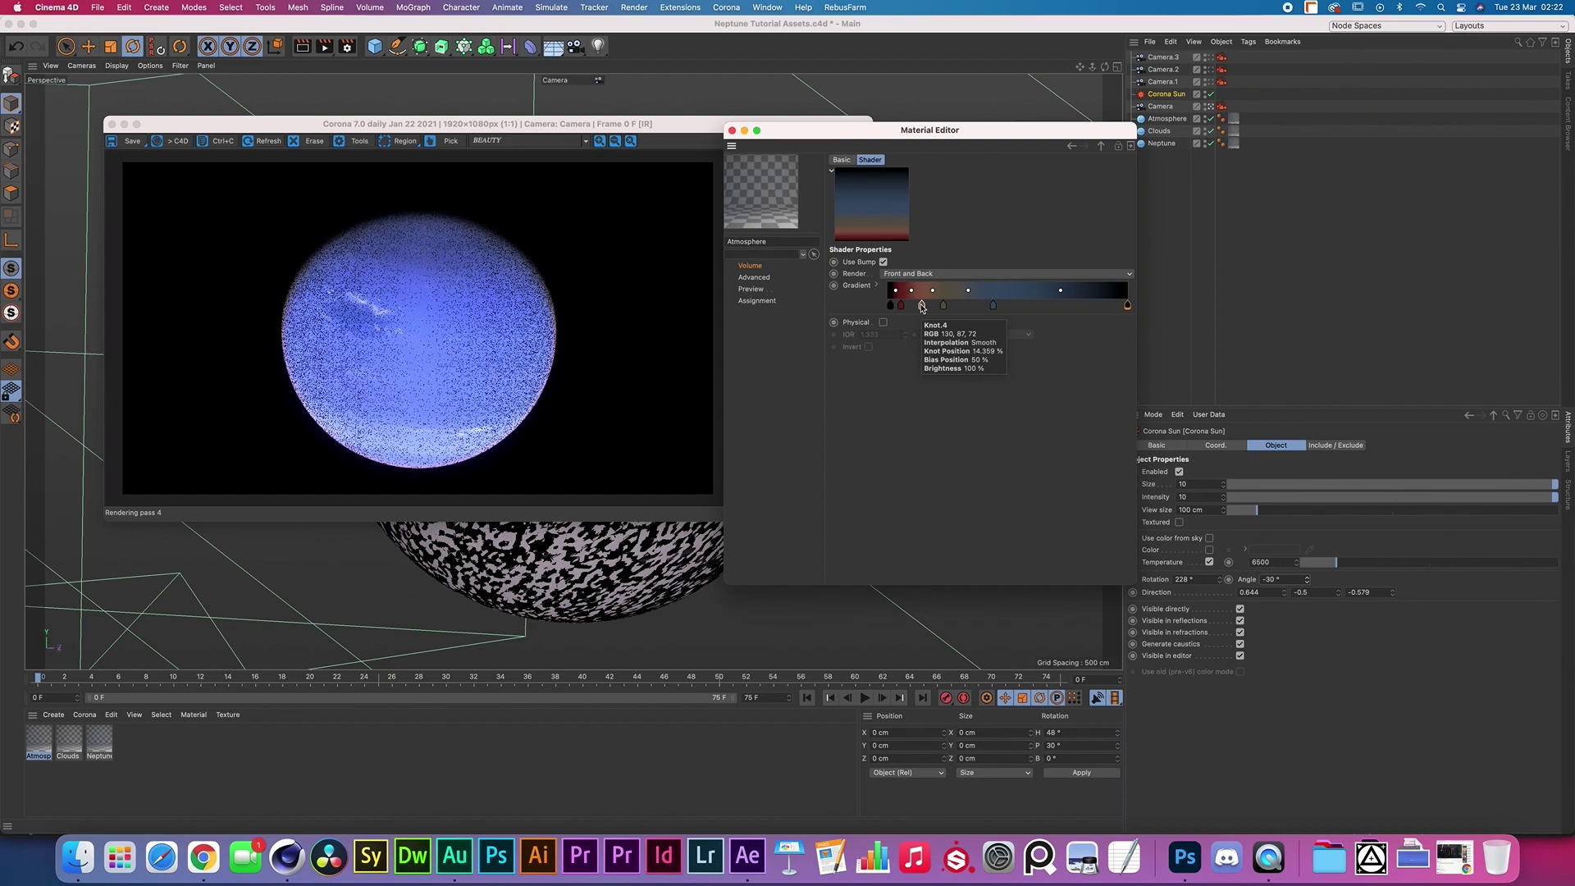
Step: Review the absorption colour and distance of the Atmosphere material's volume
{"action": "left_click", "coordinate": [1101, 145]}
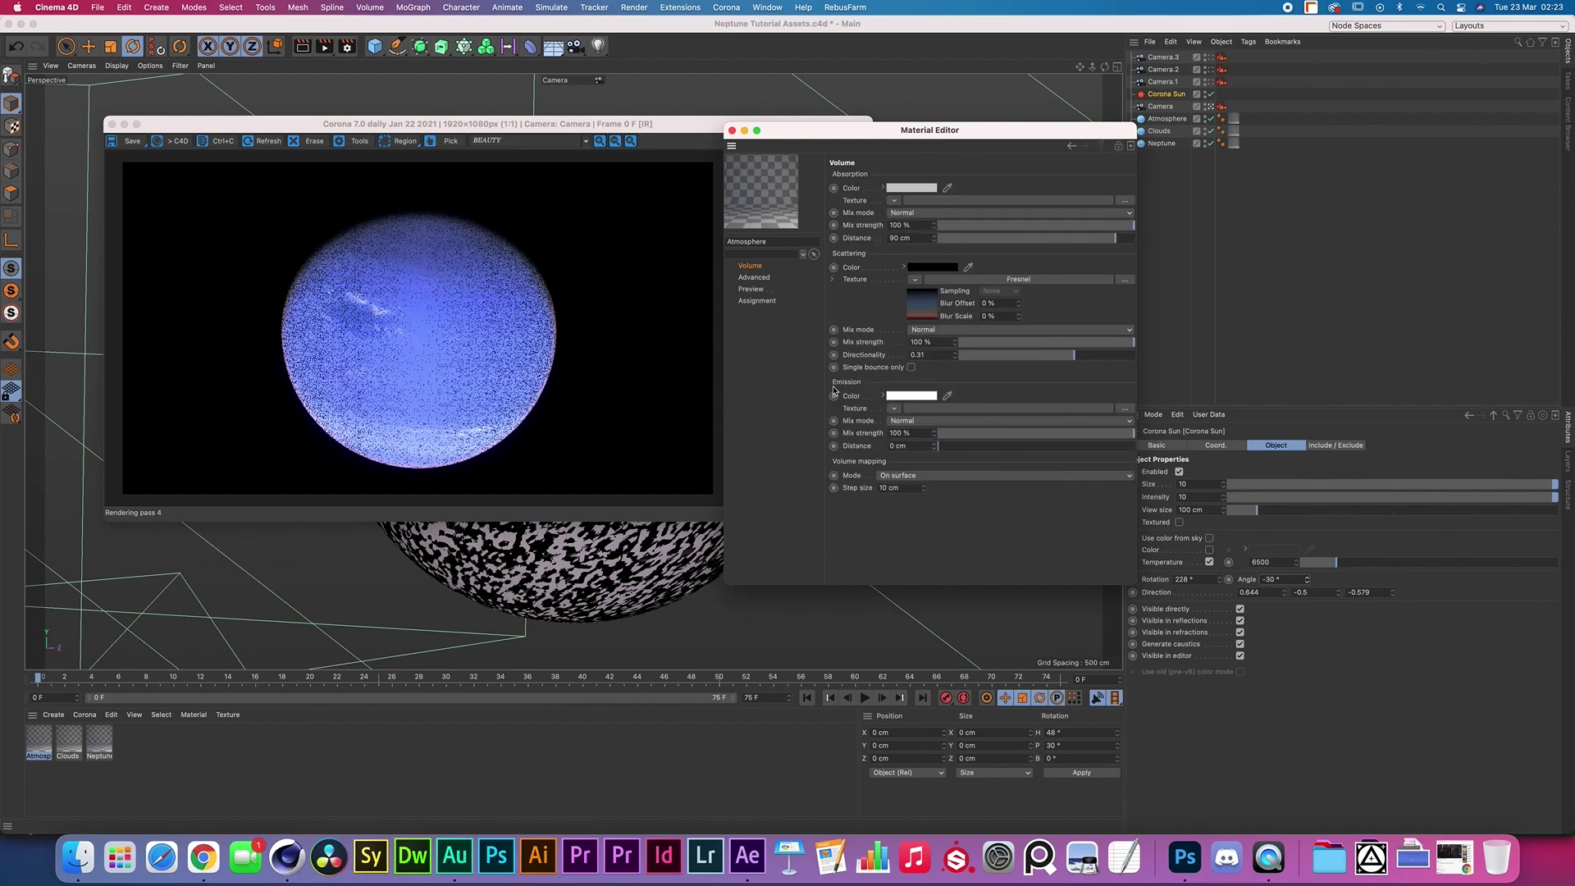
{"action": "left_click", "coordinate": [911, 189]}
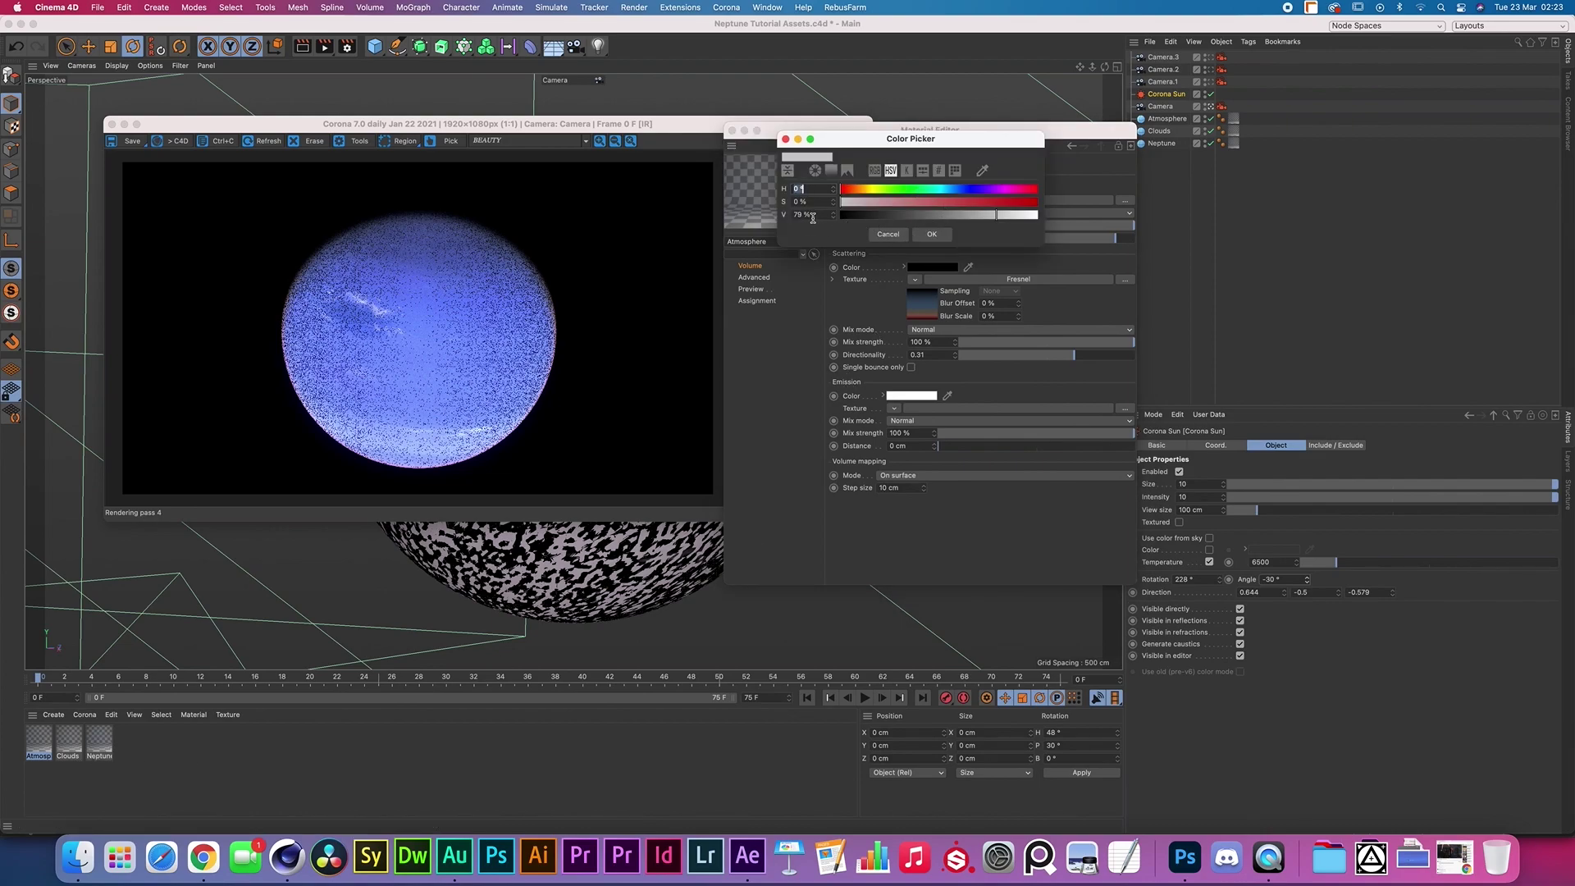
{"action": "left_click_drag", "start_coordinate": [817, 215], "coordinate": [774, 222]}
{"action": "left_click", "coordinate": [941, 238]}
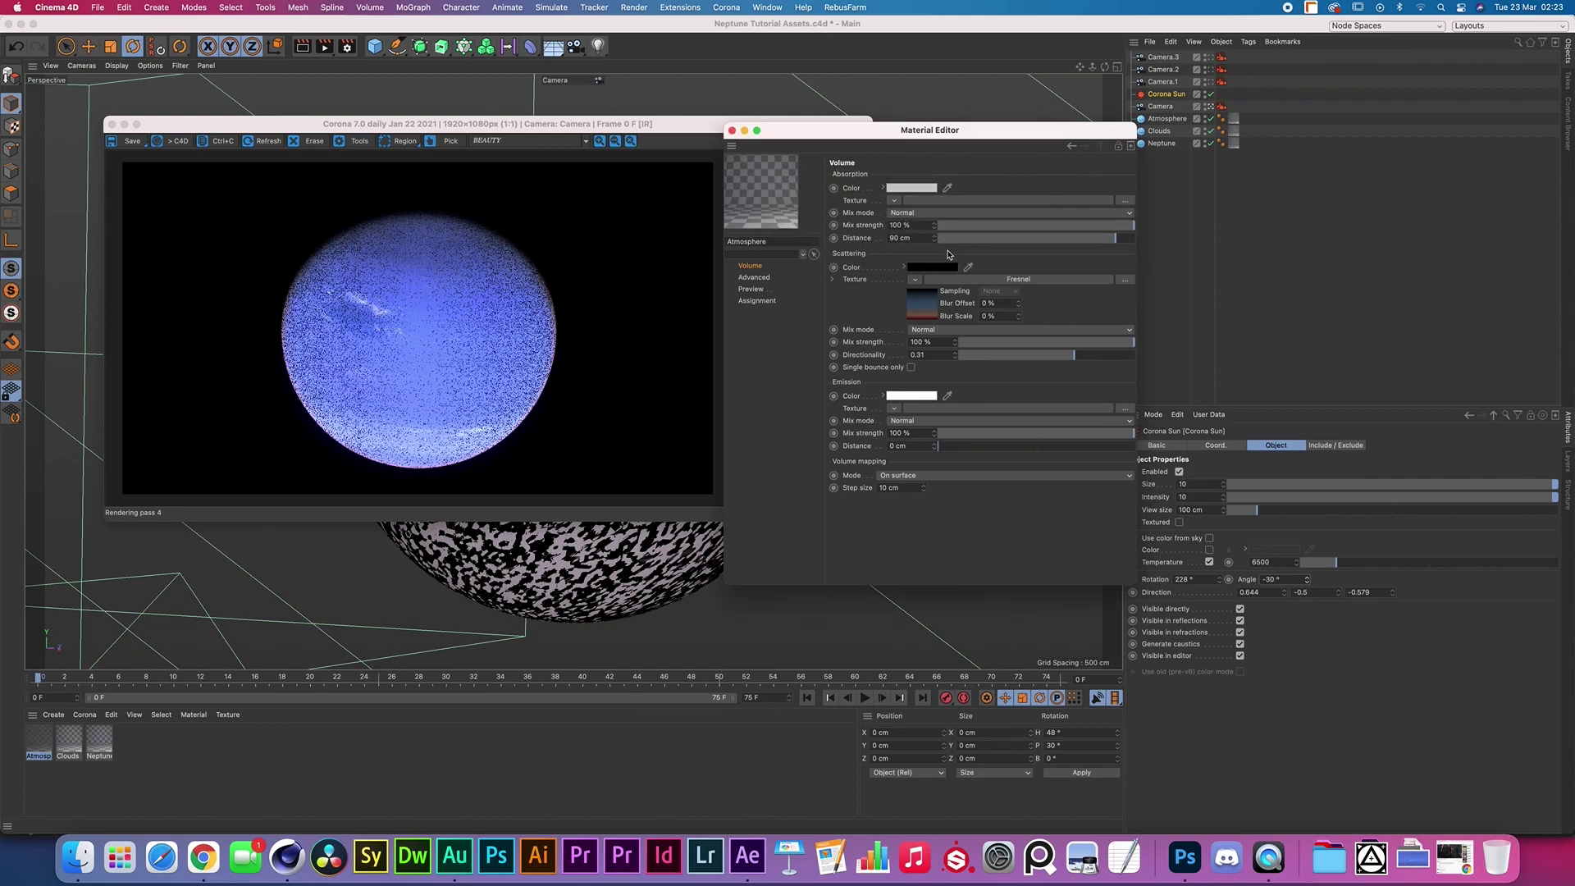
{"action": "left_click_drag", "start_coordinate": [899, 239], "coordinate": [880, 246]}
{"action": "left_click", "coordinate": [885, 256]}
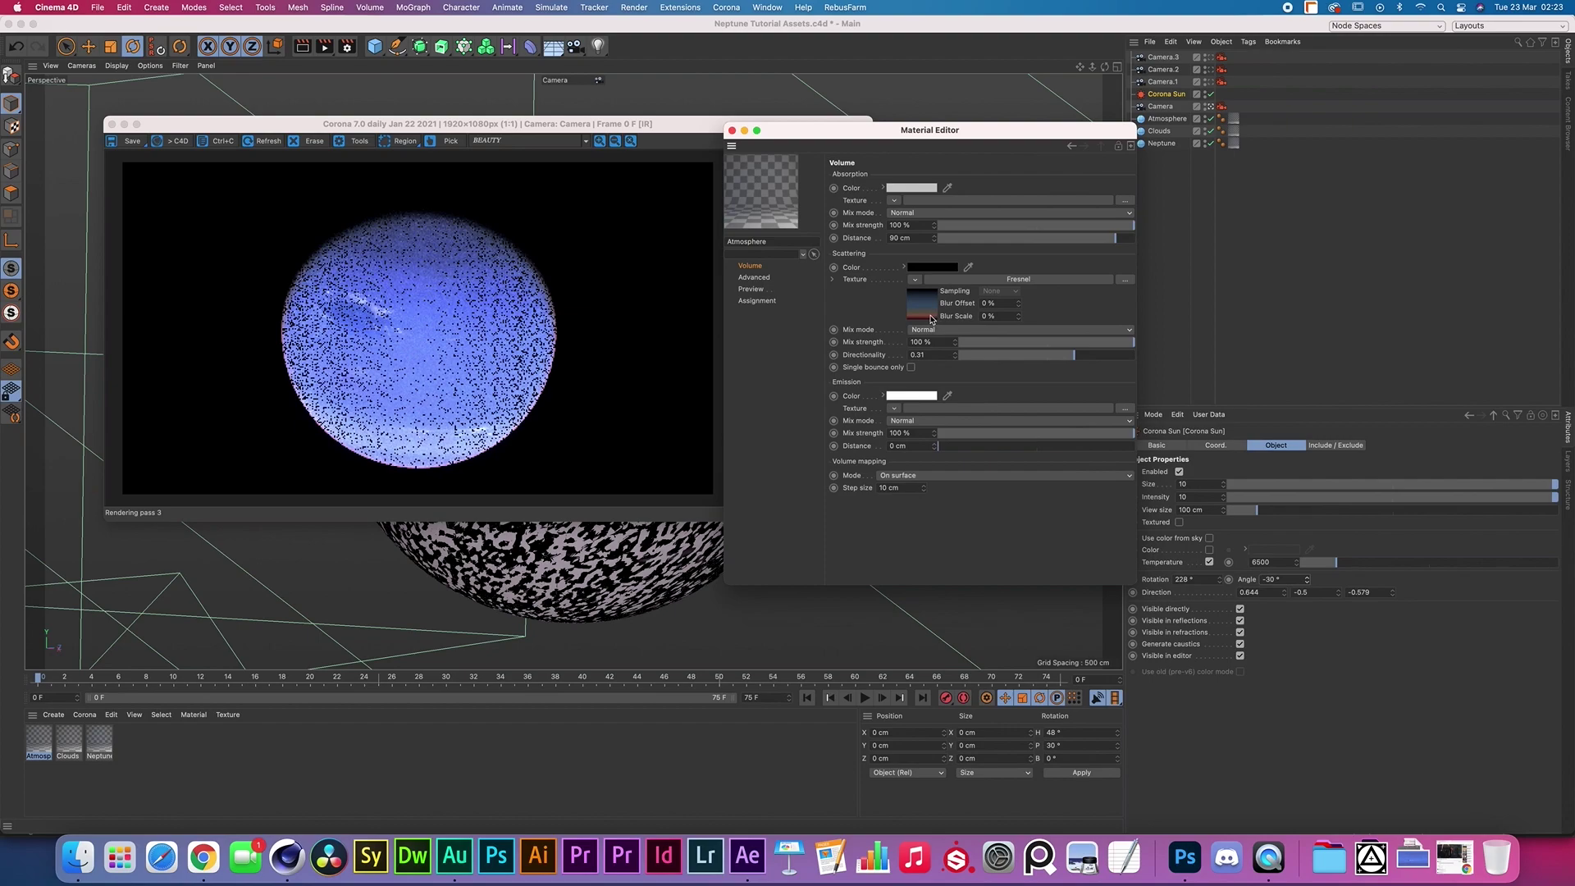
Step: Examine the colour knots of the Fresnel gradient in the Atmosphere material's scattering, finishing with the material closed
{"action": "left_click", "coordinate": [930, 310]}
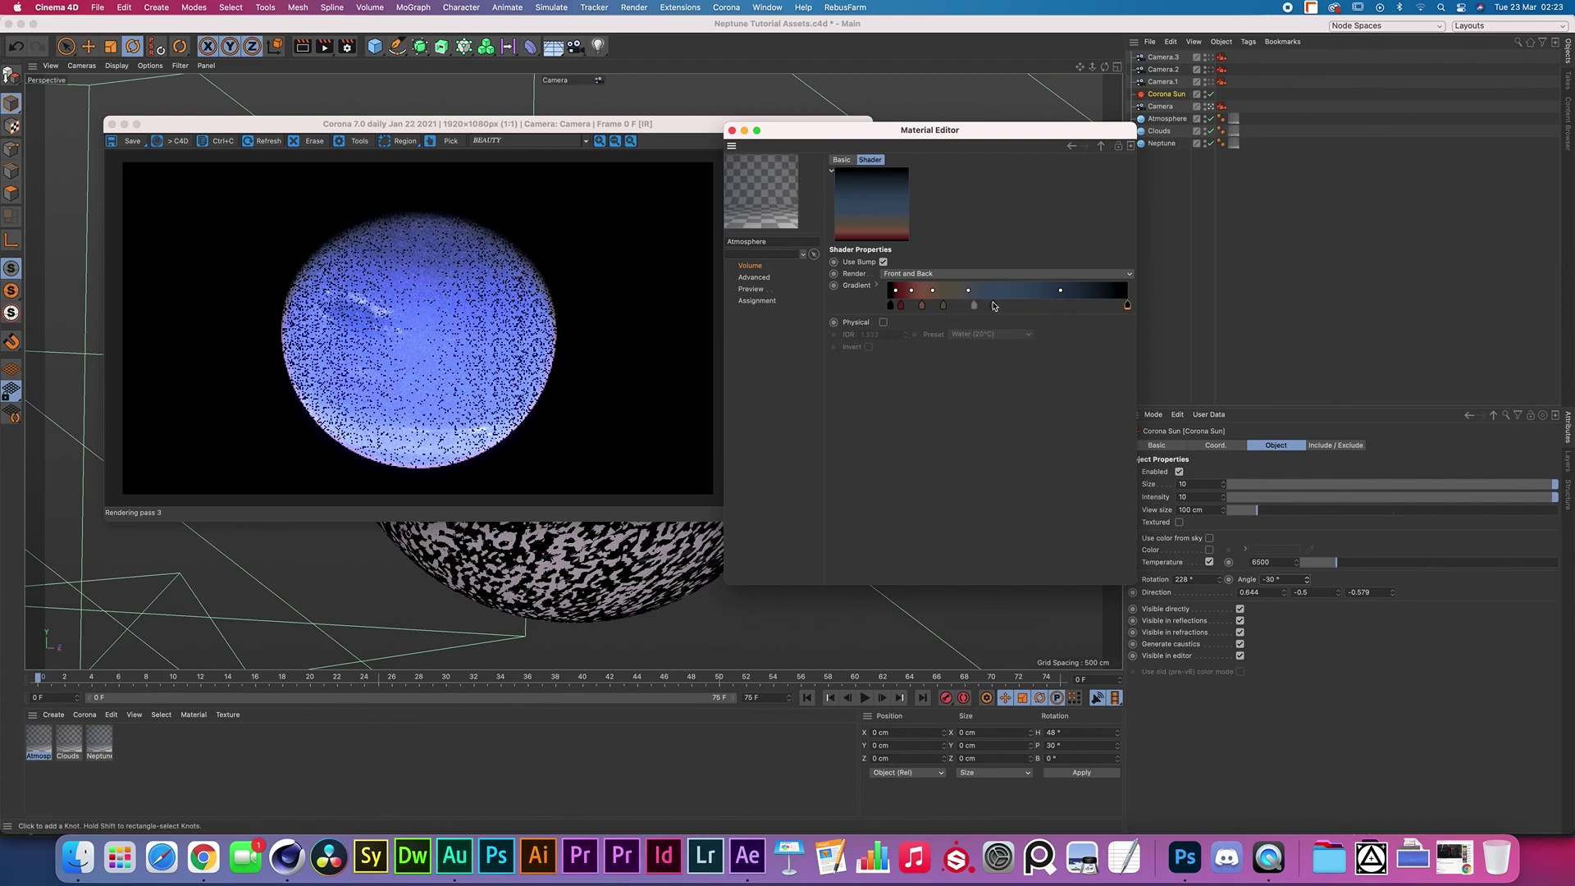
{"action": "left_click", "coordinate": [1087, 305]}
{"action": "double_click", "coordinate": [901, 305]}
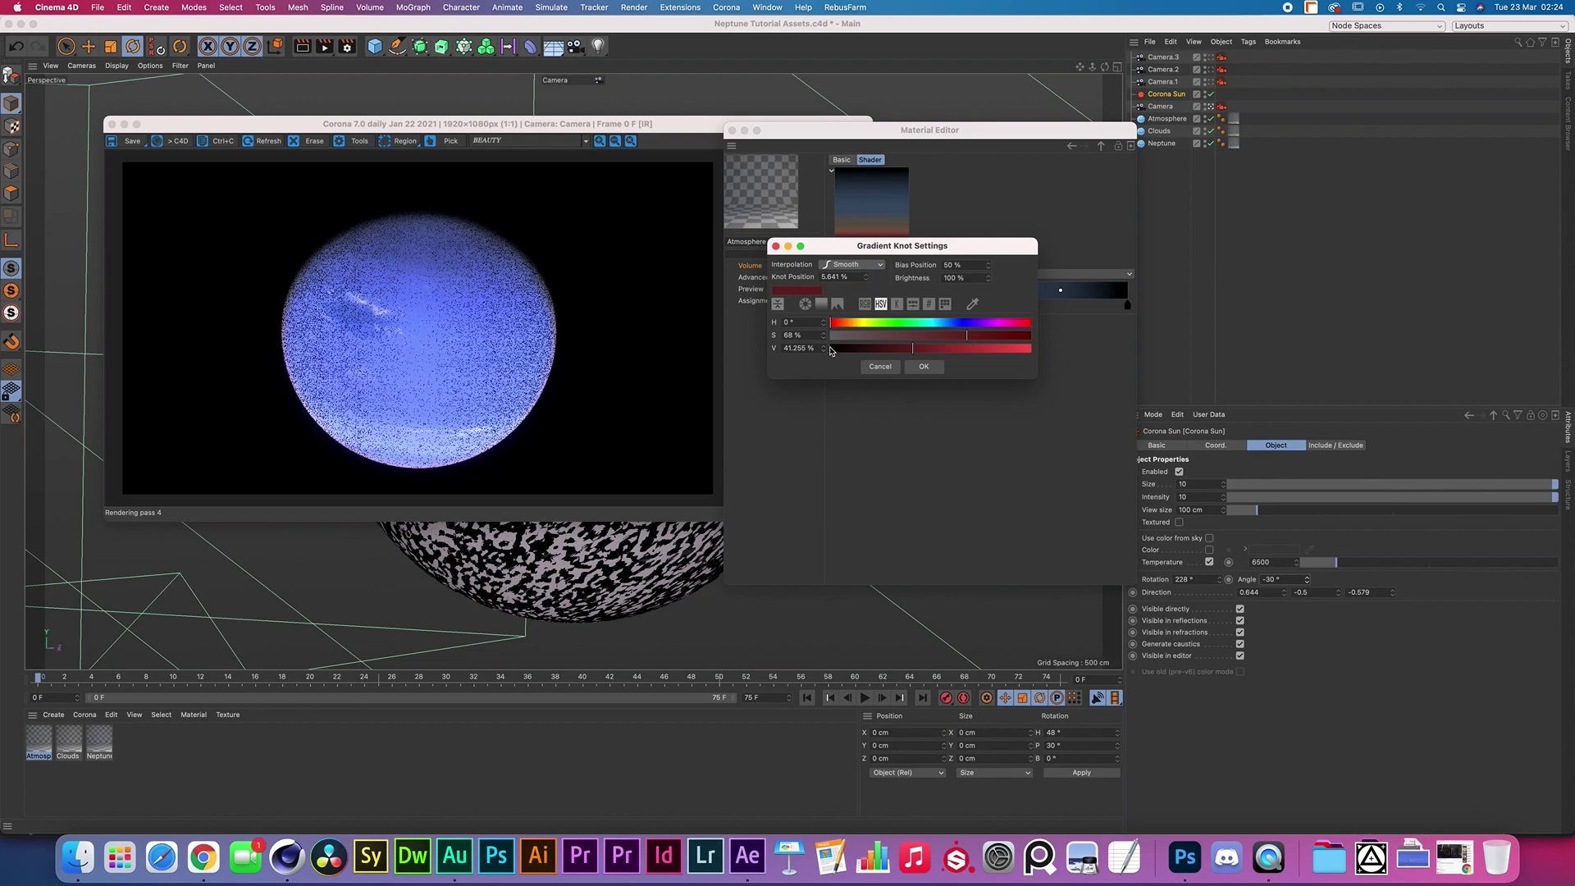
{"action": "left_click", "coordinate": [914, 366]}
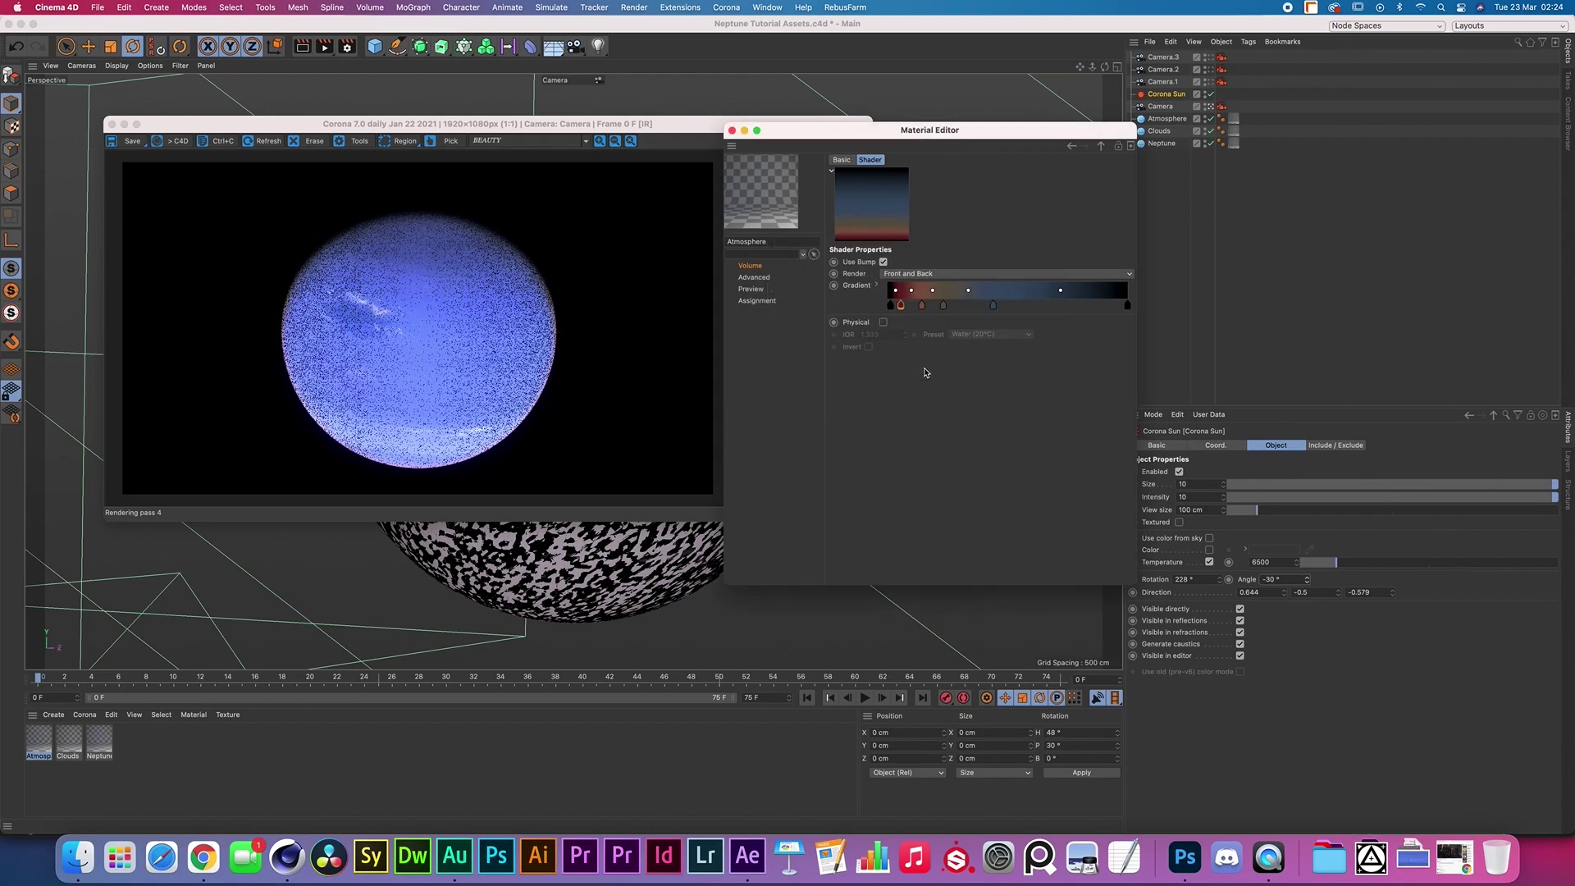
{"action": "double_click", "coordinate": [923, 306]}
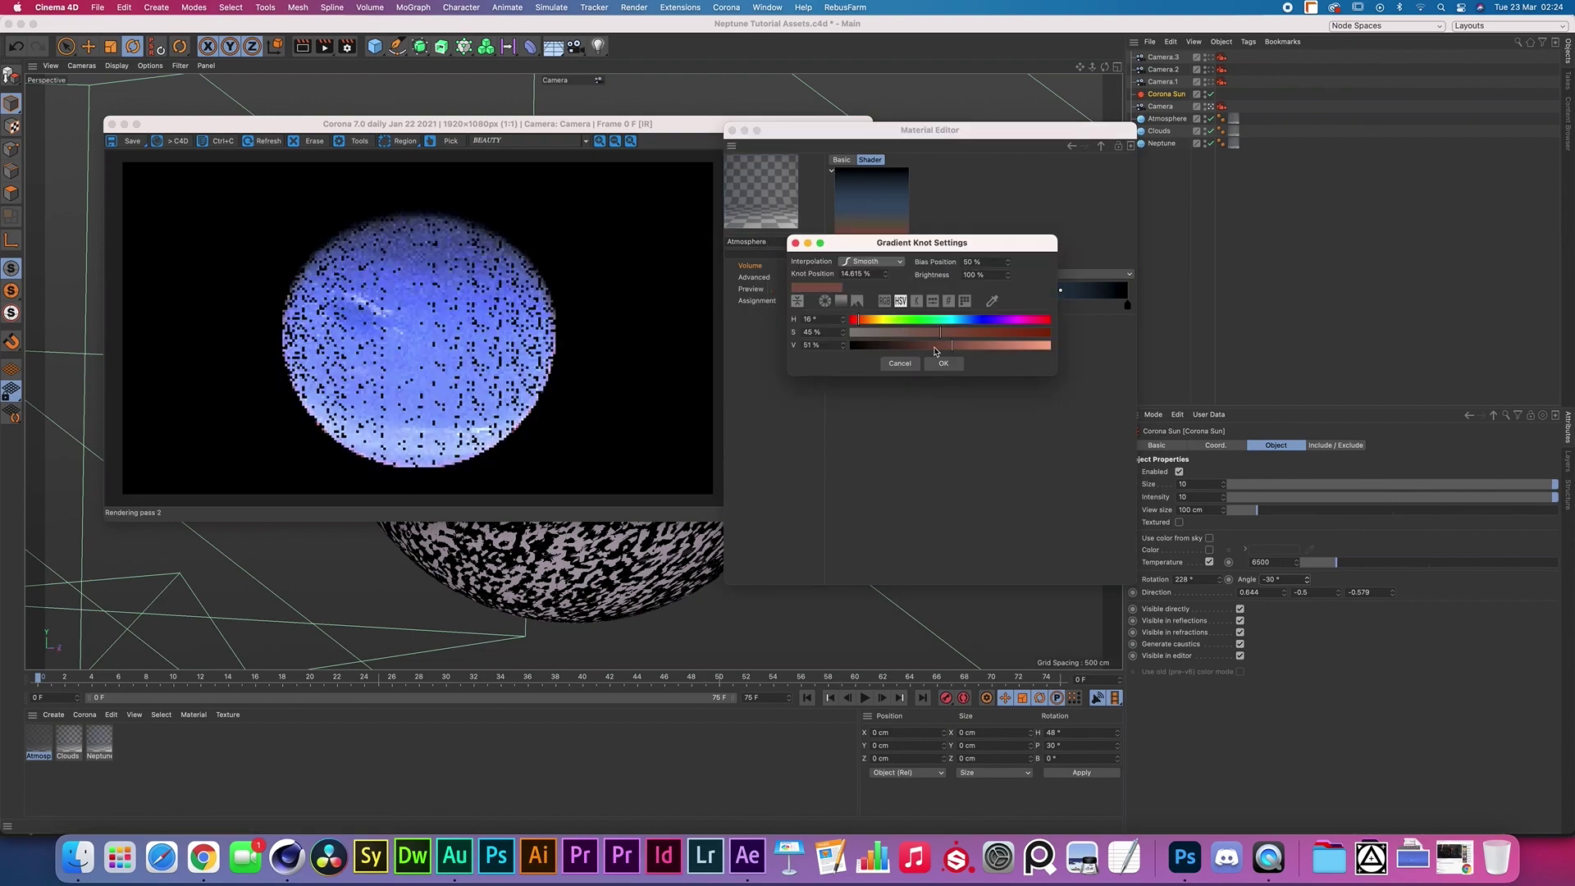
{"action": "left_click", "coordinate": [950, 366]}
{"action": "double_click", "coordinate": [944, 305]}
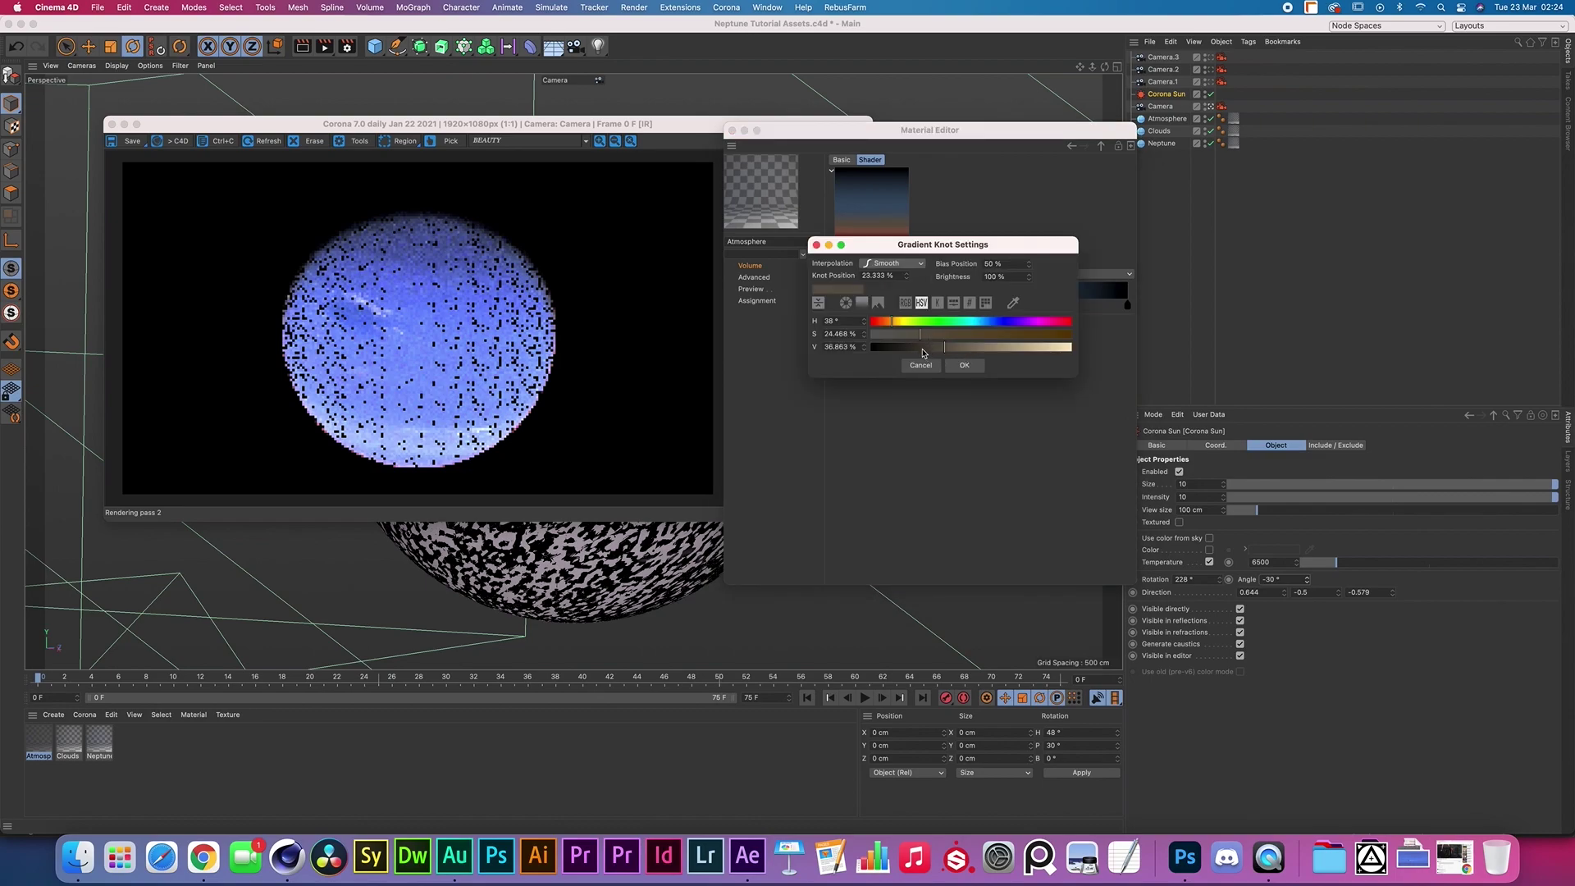
{"action": "left_click", "coordinate": [966, 365]}
{"action": "double_click", "coordinate": [992, 306]}
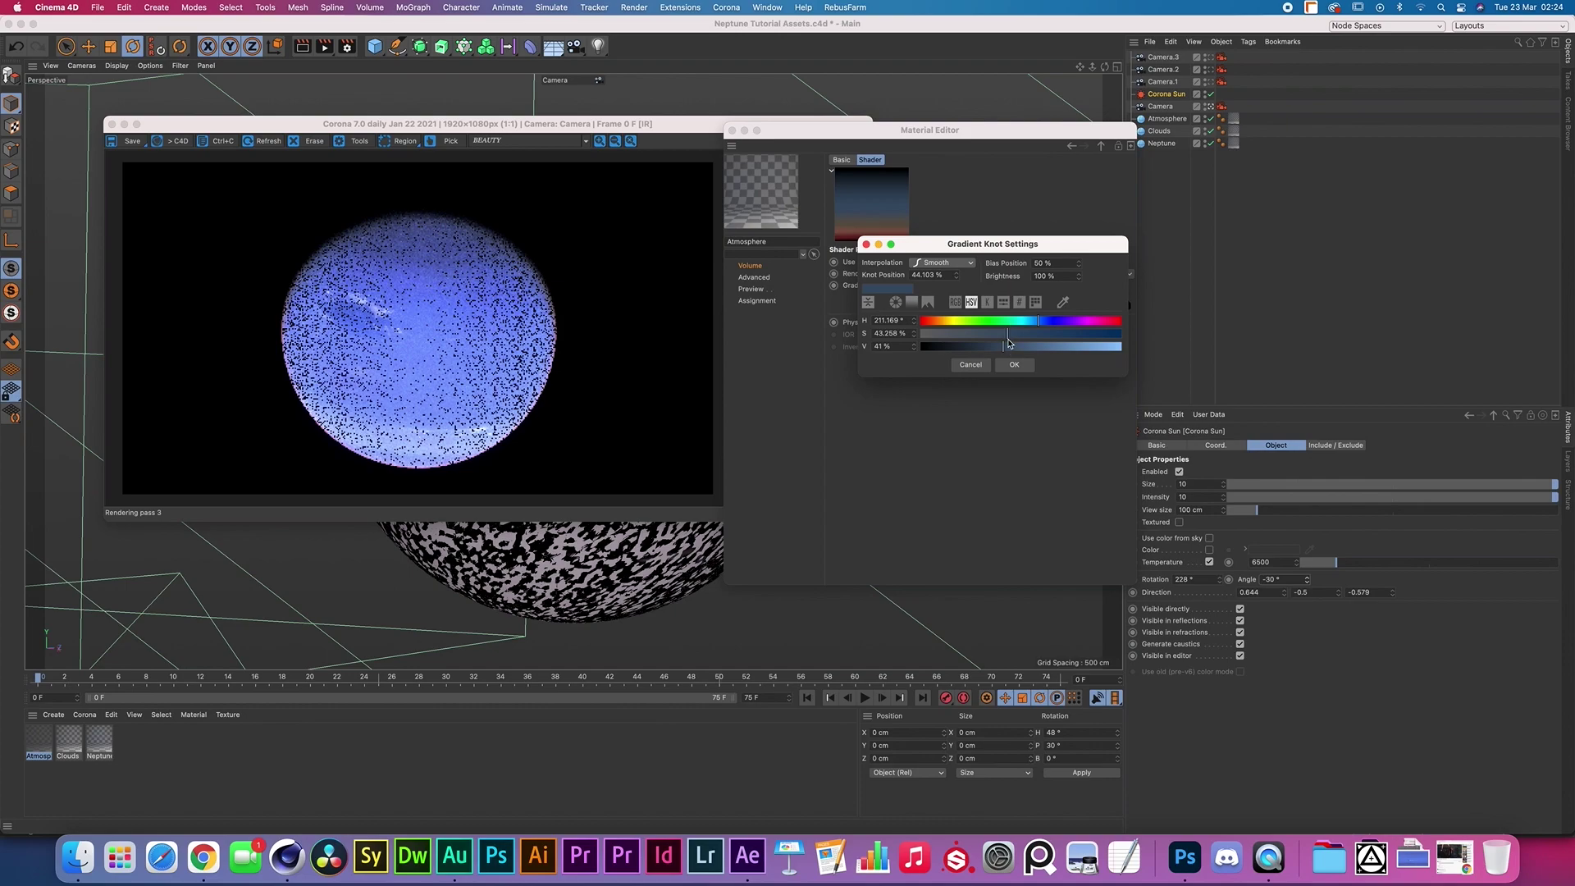
{"action": "left_click", "coordinate": [1023, 366]}
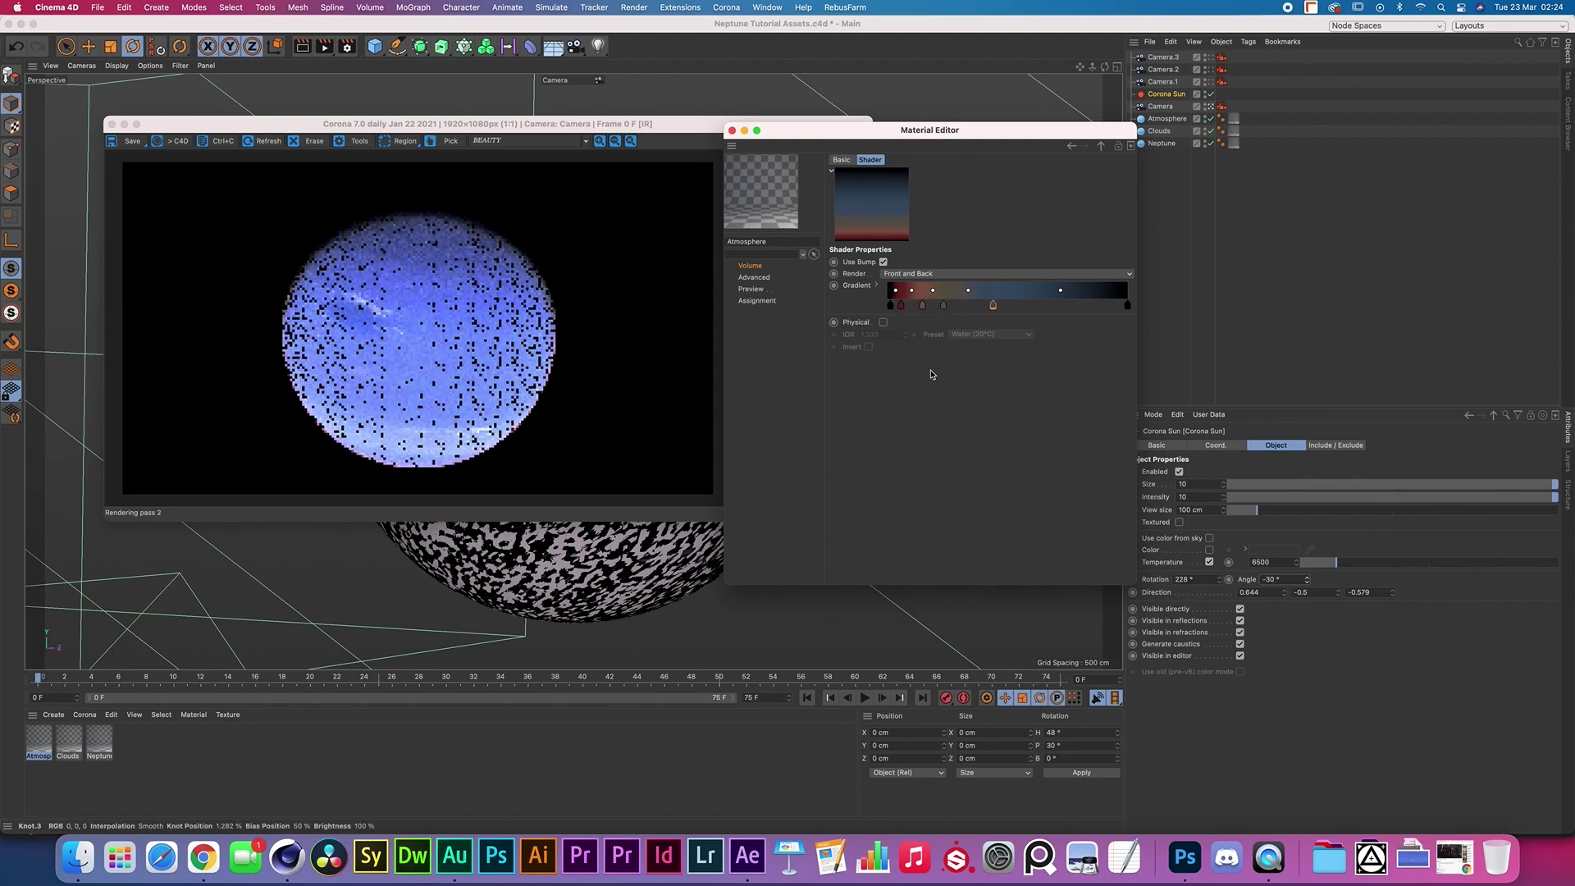
{"action": "left_click_drag", "start_coordinate": [738, 129], "coordinate": [793, 137]}
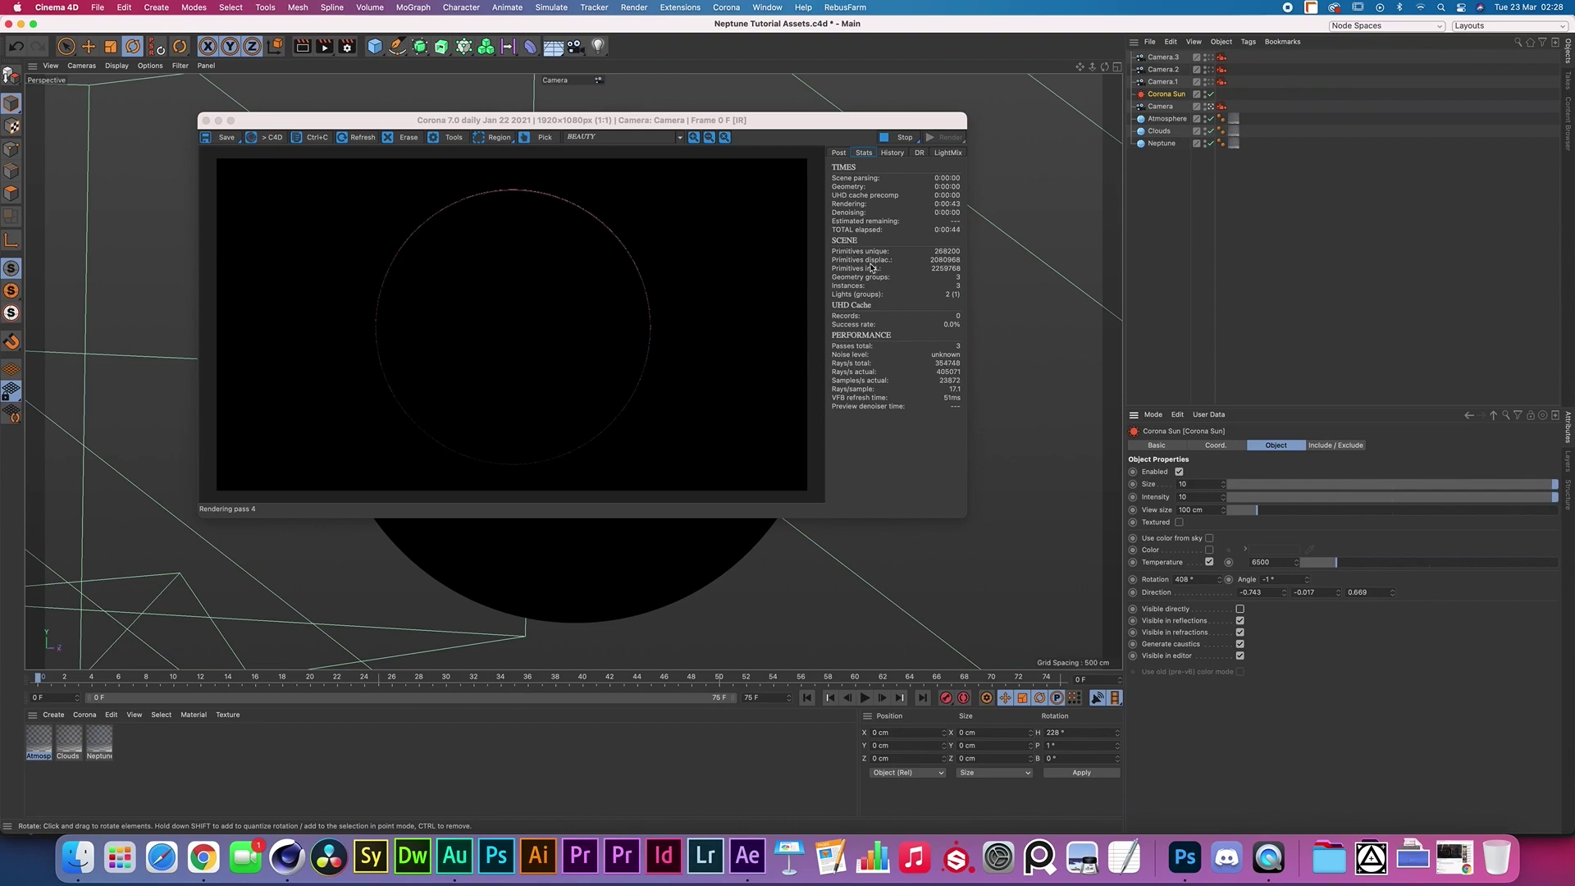
Step: Light the planet as a crescent by setting the Corona Sun's rotation to 487°
{"action": "left_click_drag", "start_coordinate": [1220, 579], "coordinate": [1215, 525]}
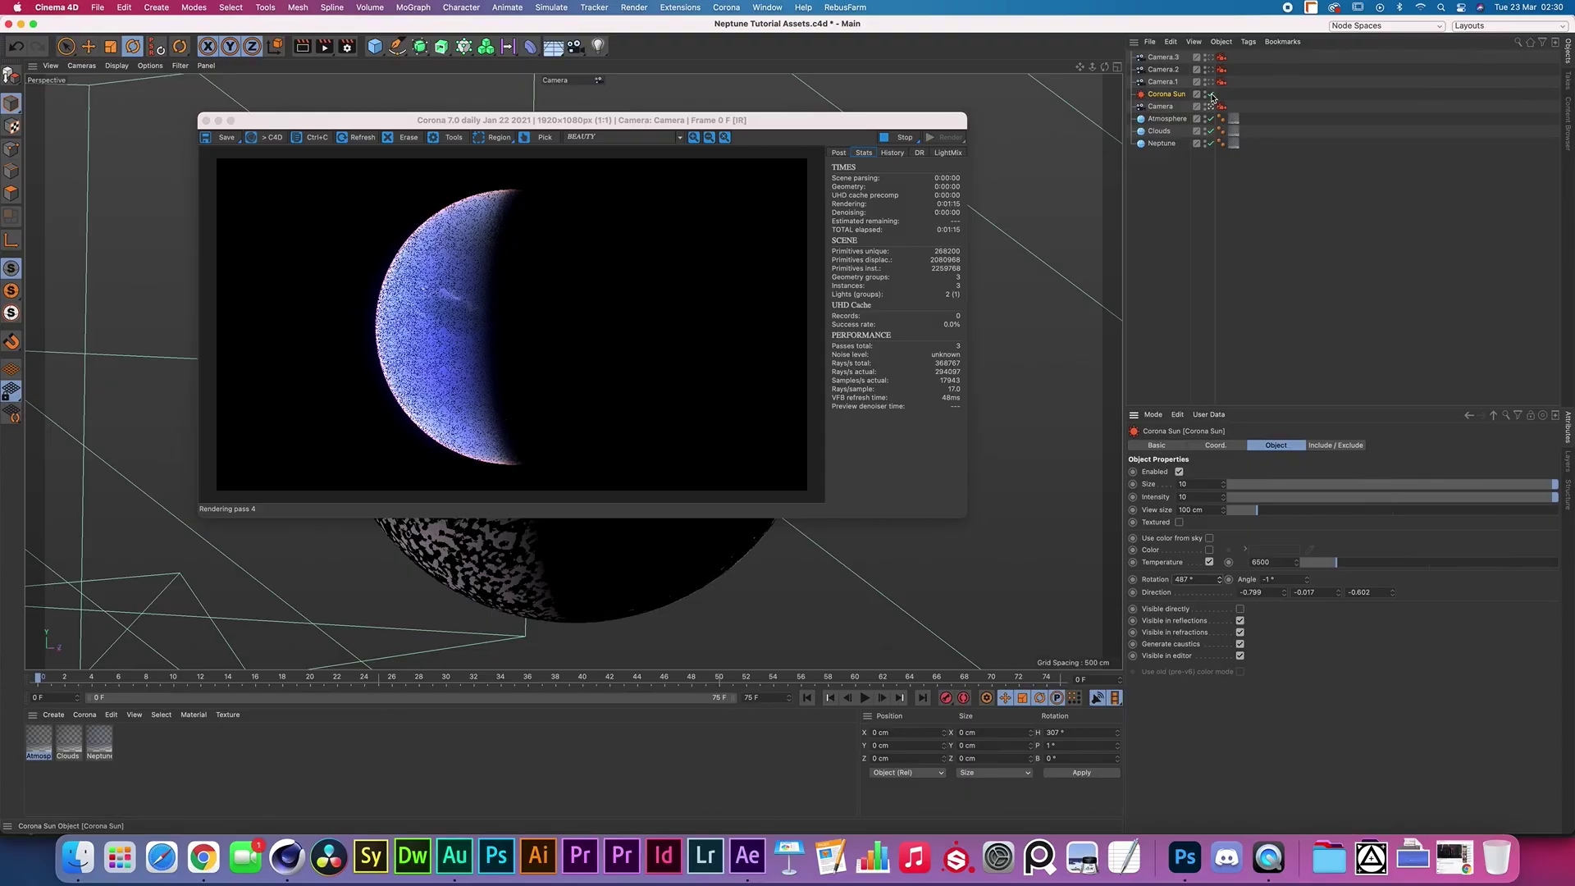
Step: Switch off the Corona Sun and clear the selection
{"action": "left_click", "coordinate": [1210, 95]}
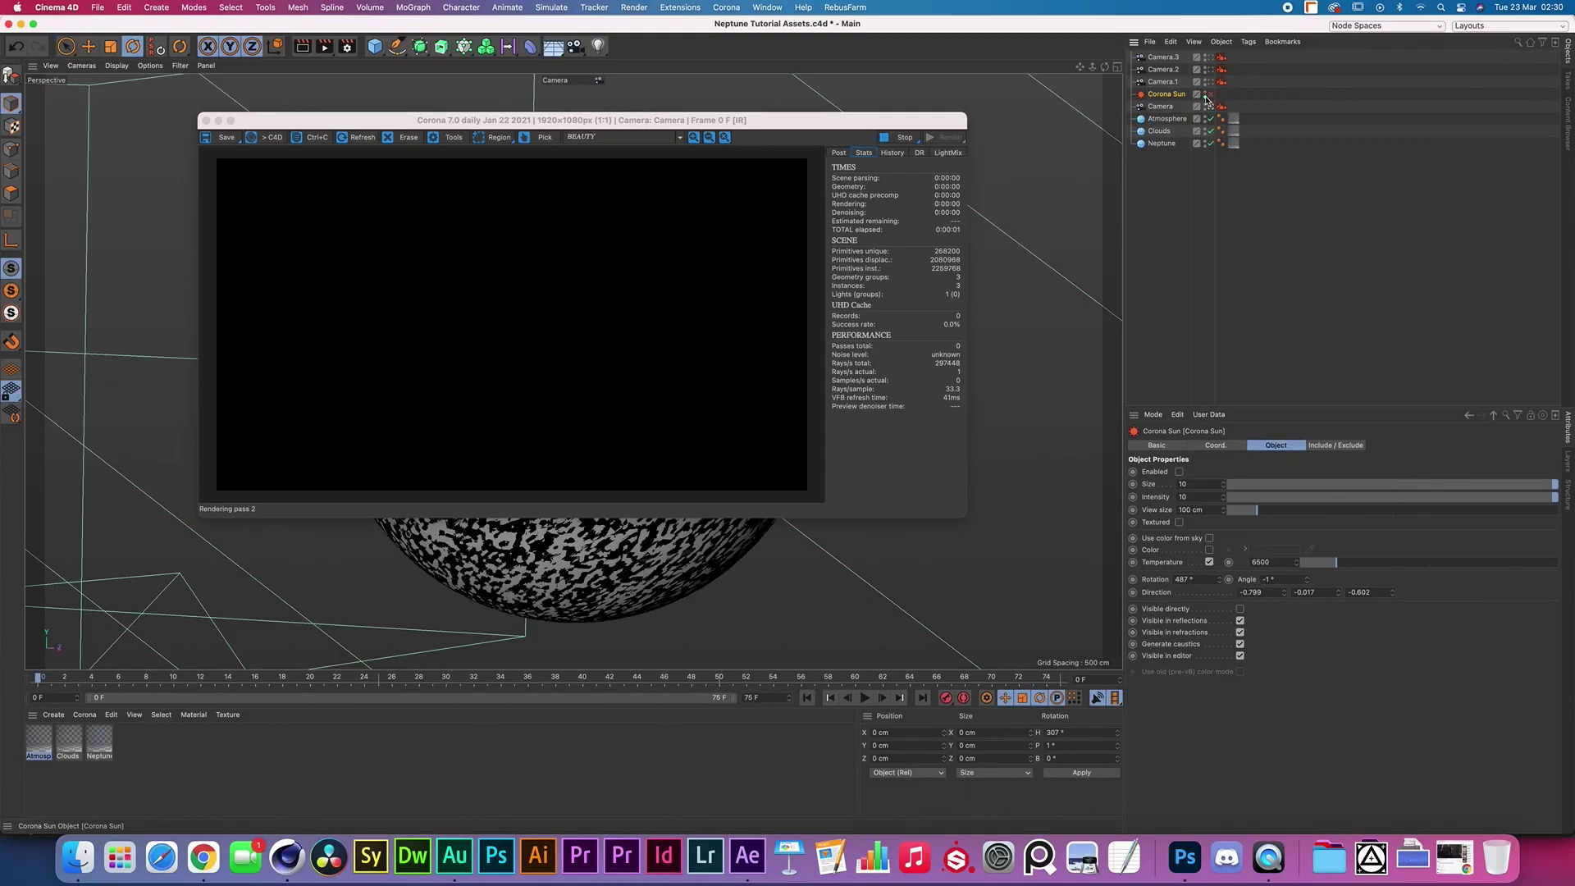
{"action": "left_click", "coordinate": [1260, 184]}
{"action": "left_click", "coordinate": [185, 757]}
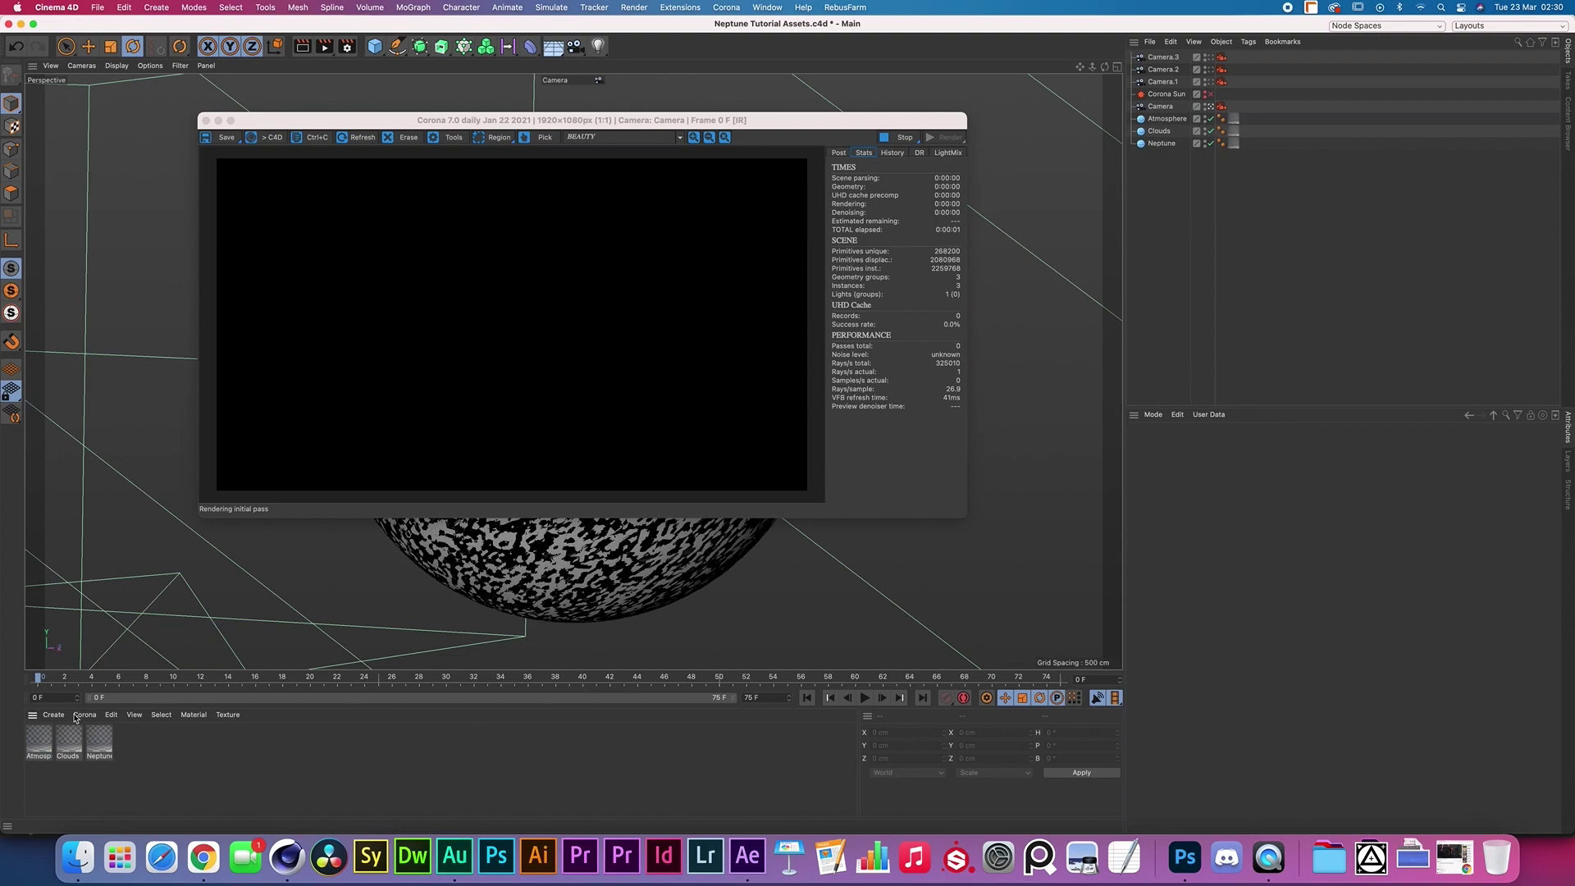
Step: Create a Corona Light material and load the studio_small HDRI image as its emission texture
{"action": "left_click", "coordinate": [81, 715]}
{"action": "left_click", "coordinate": [90, 658]}
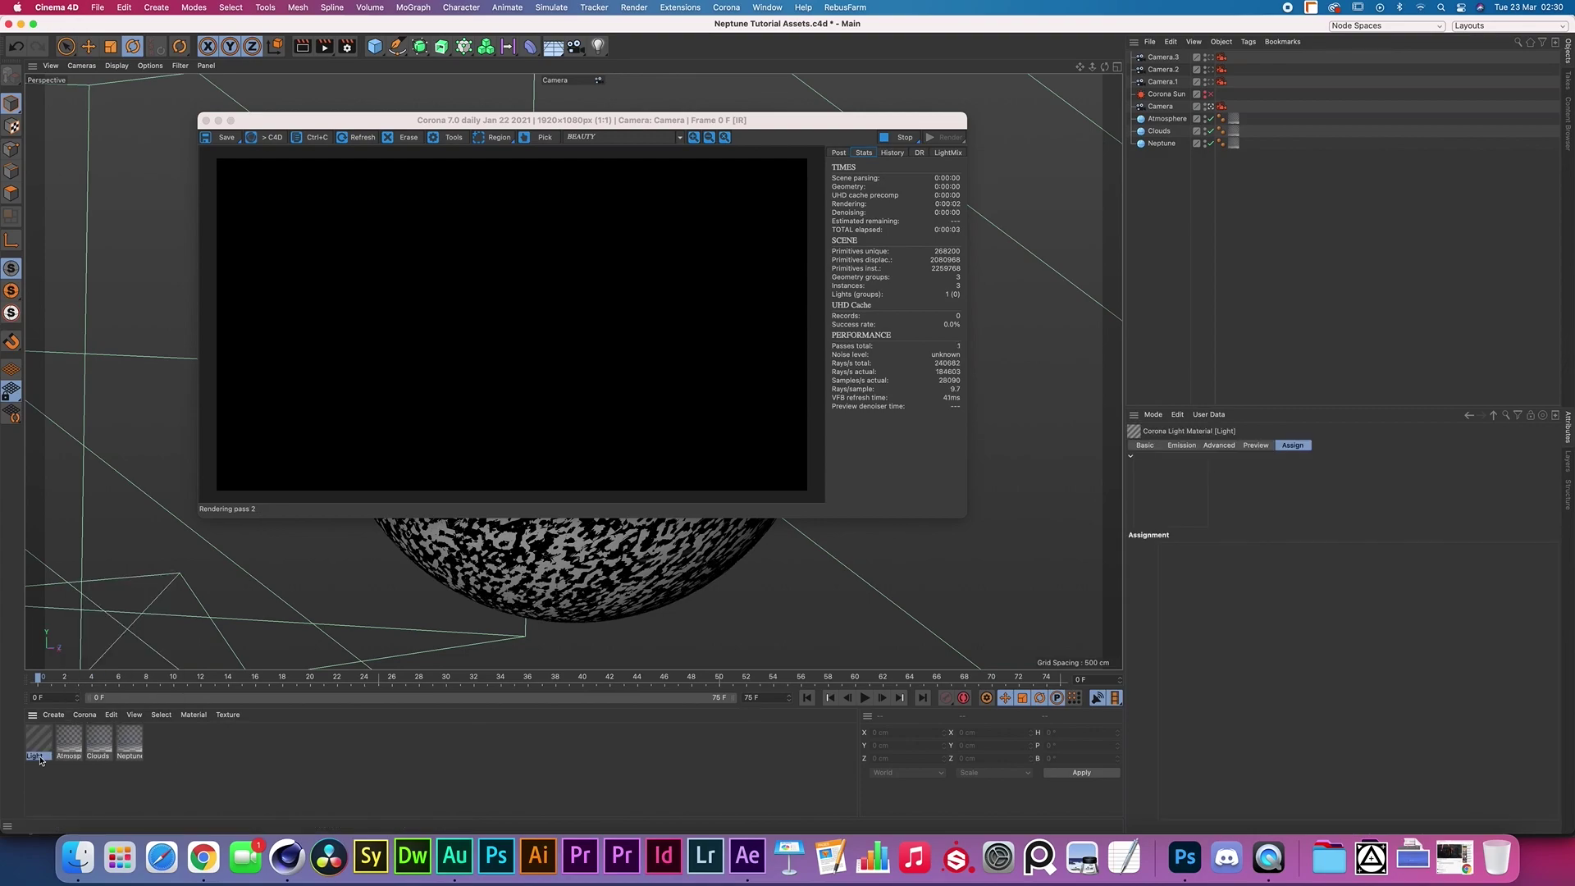
{"action": "double_click", "coordinate": [39, 757]}
{"action": "left_click", "coordinate": [356, 213]}
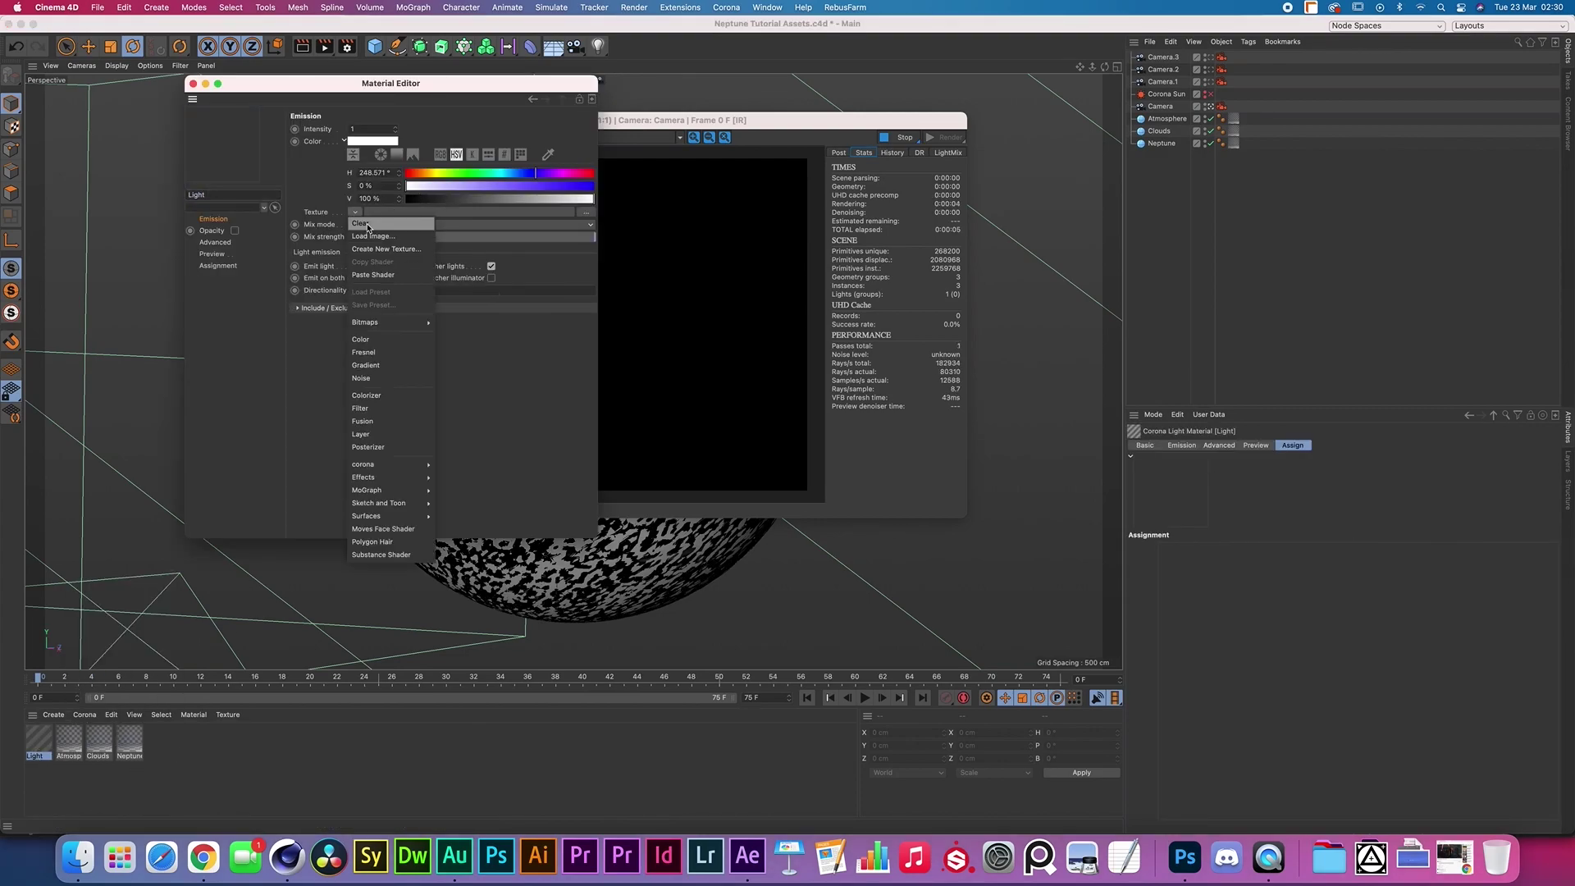
{"action": "left_click", "coordinate": [371, 237]}
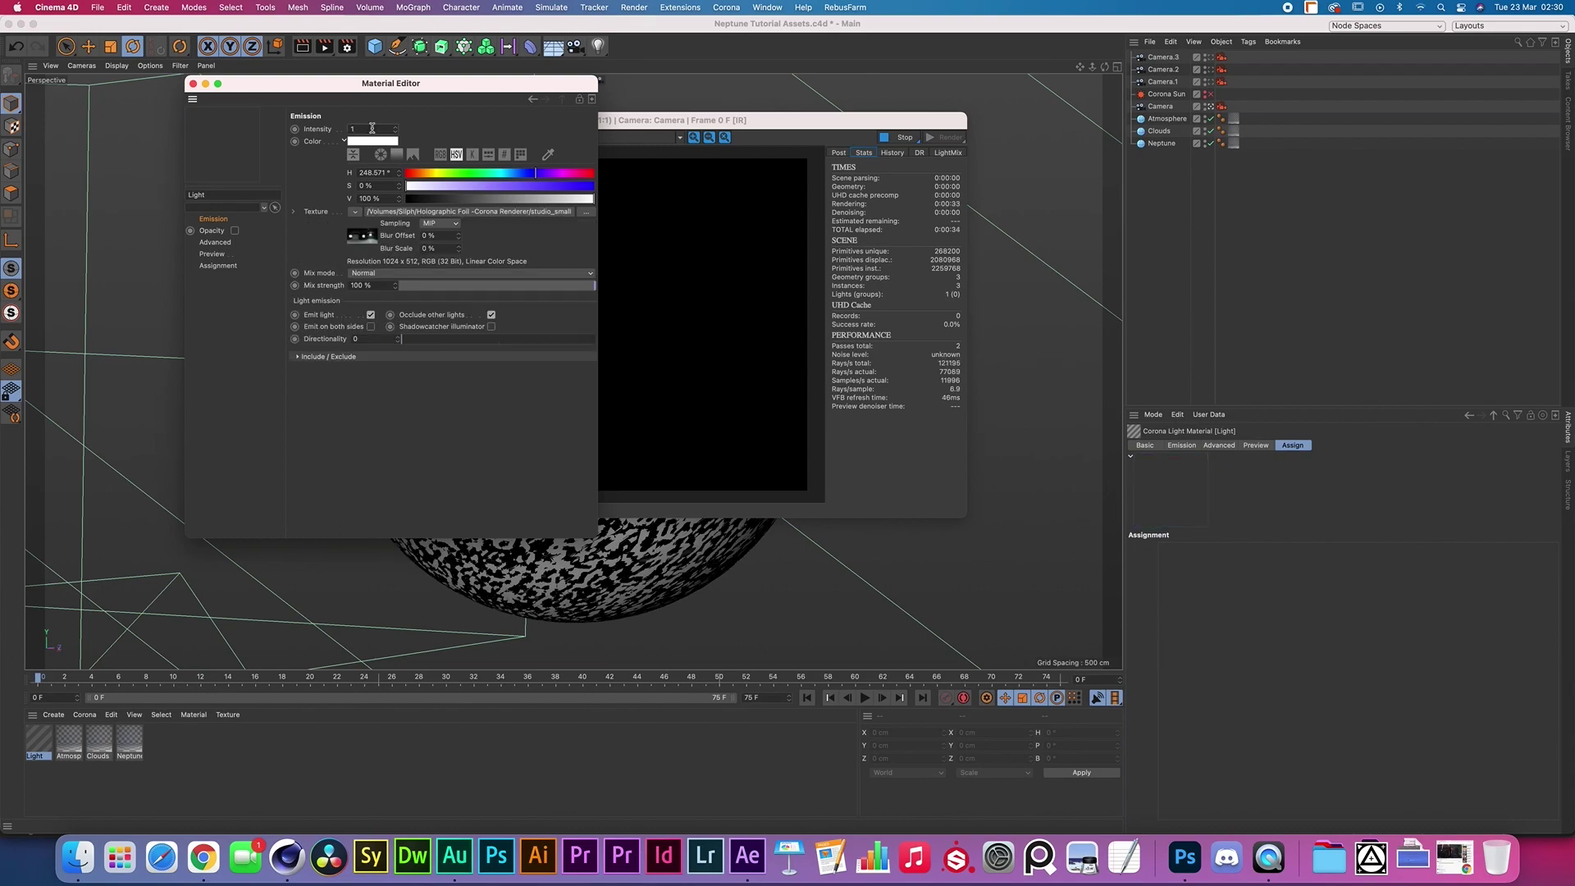
{"action": "left_click", "coordinate": [193, 83]}
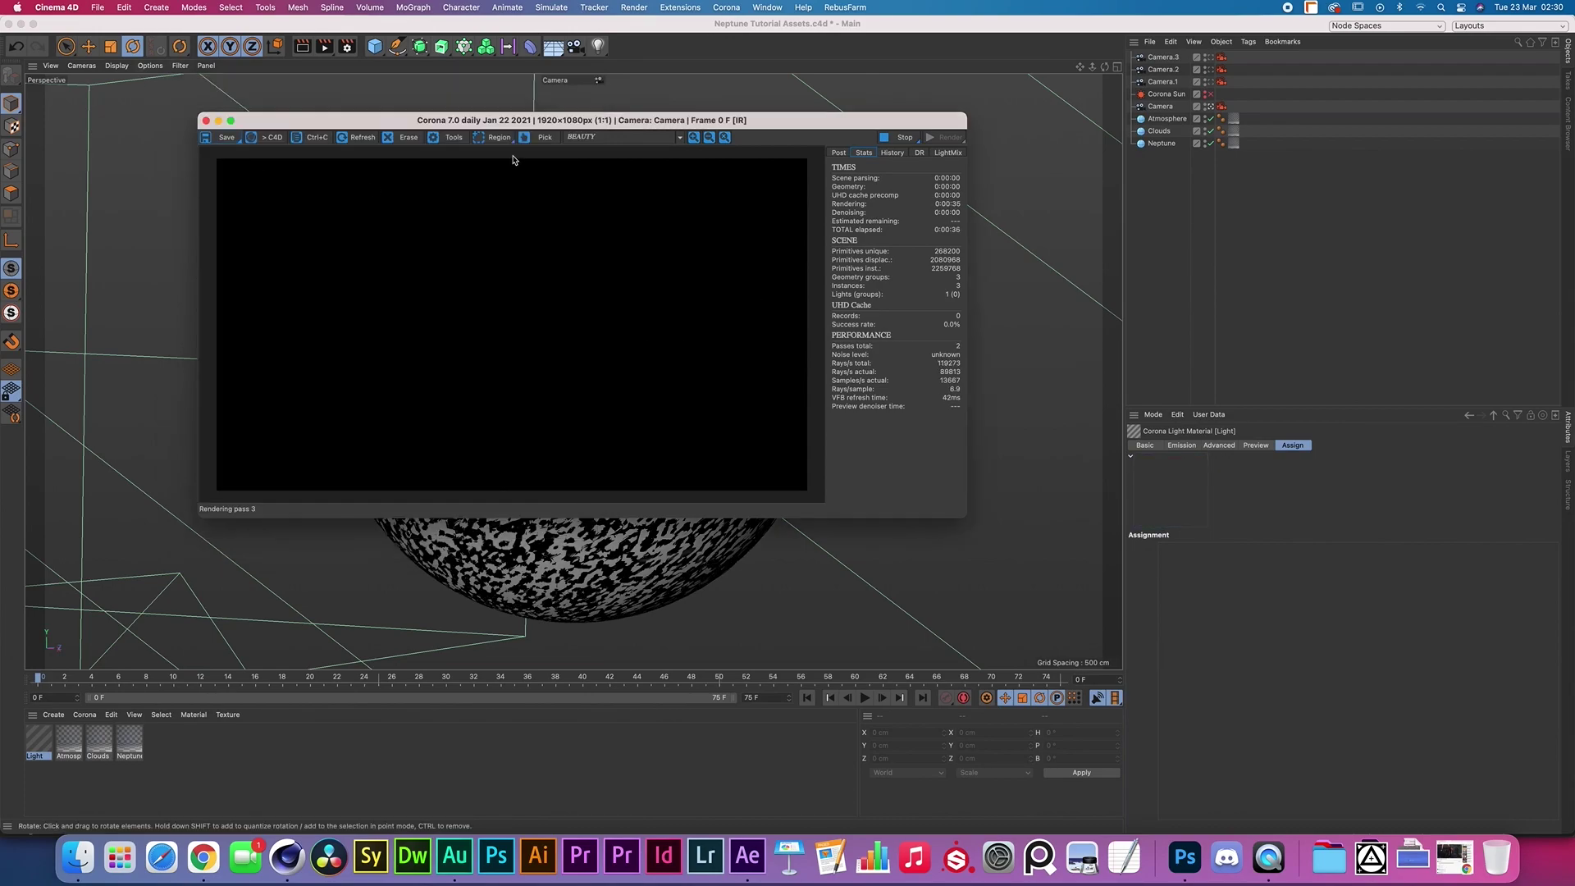
Step: Add a Sky object to the scene and apply the Light material to it
{"action": "left_click_drag", "start_coordinate": [576, 46], "coordinate": [581, 86]}
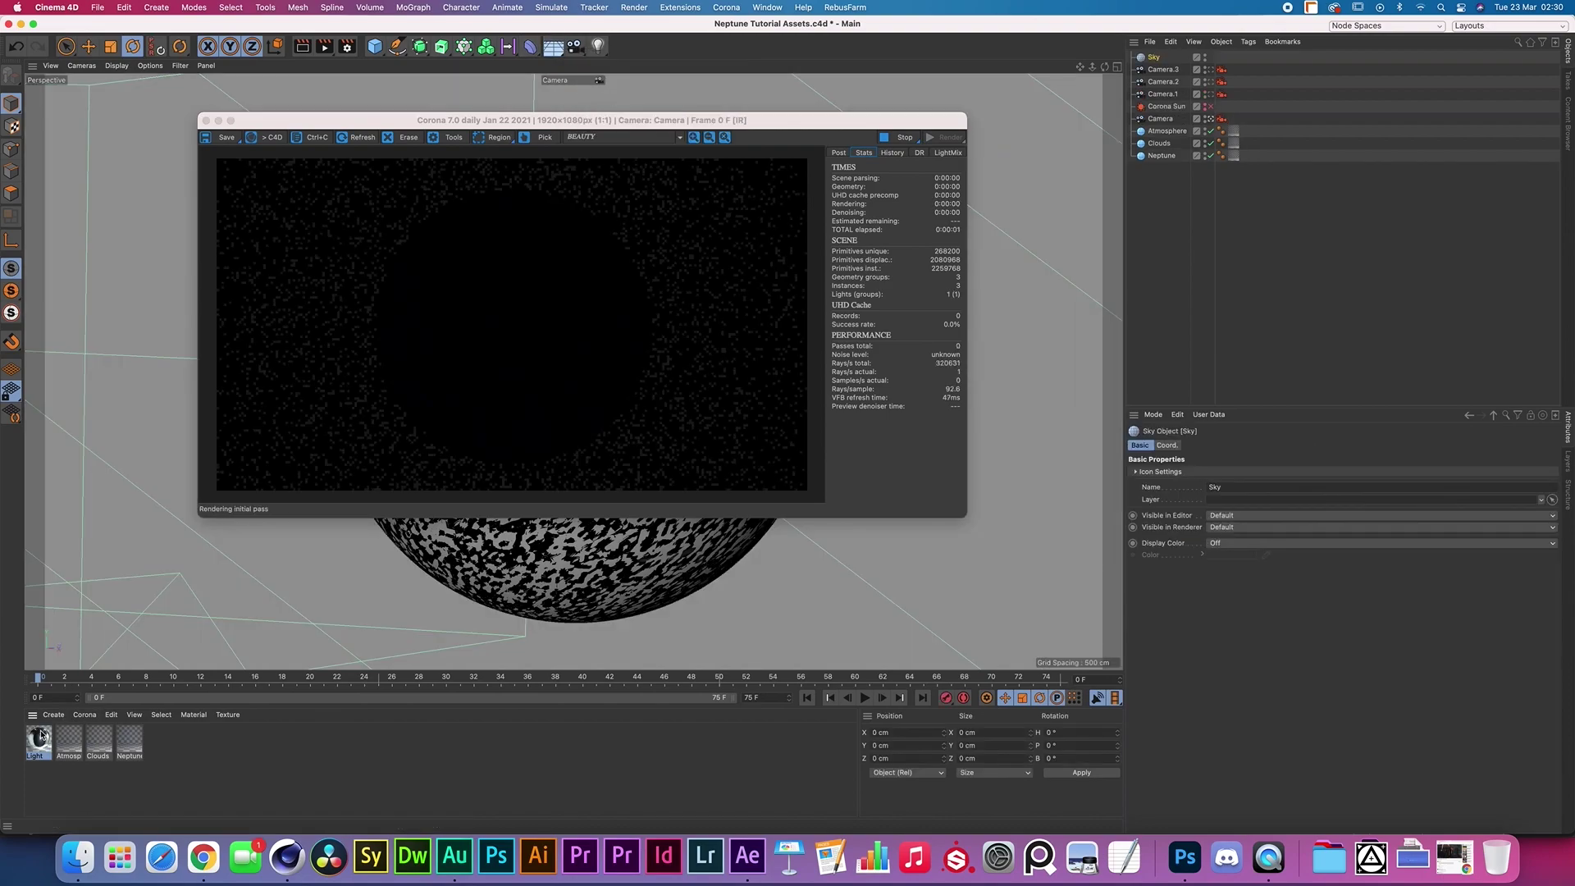
{"action": "left_click_drag", "start_coordinate": [1182, 121], "coordinate": [1157, 58]}
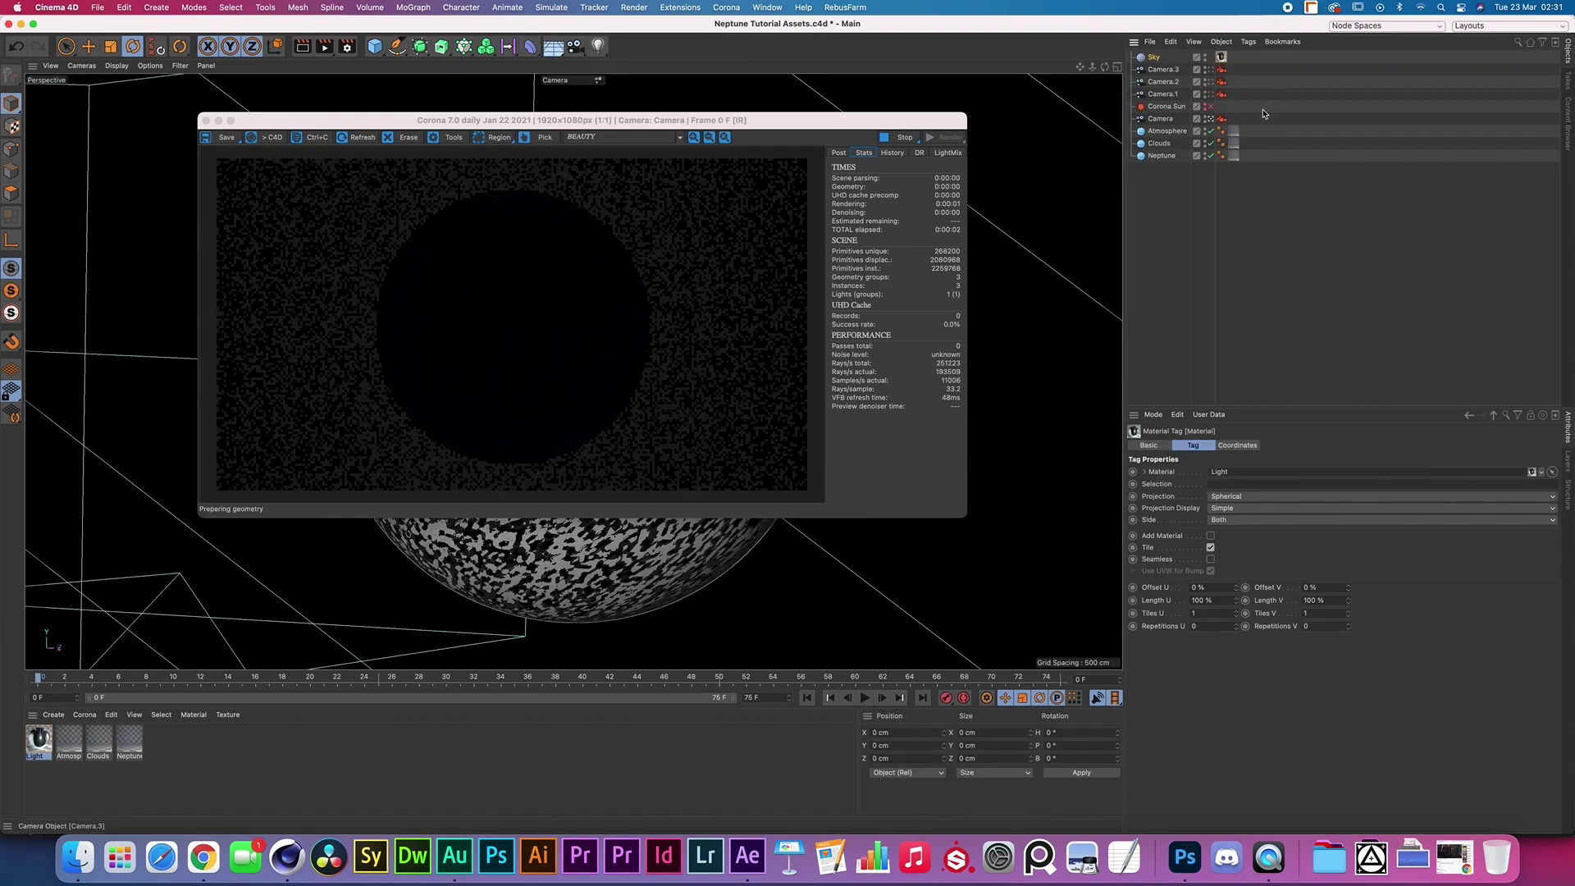
Step: Set the Light material's emission intensity to 10 and finish editing the material
{"action": "double_click", "coordinate": [36, 741]}
{"action": "left_click_drag", "start_coordinate": [449, 83], "coordinate": [1328, 201]}
{"action": "left_click", "coordinate": [1245, 247]}
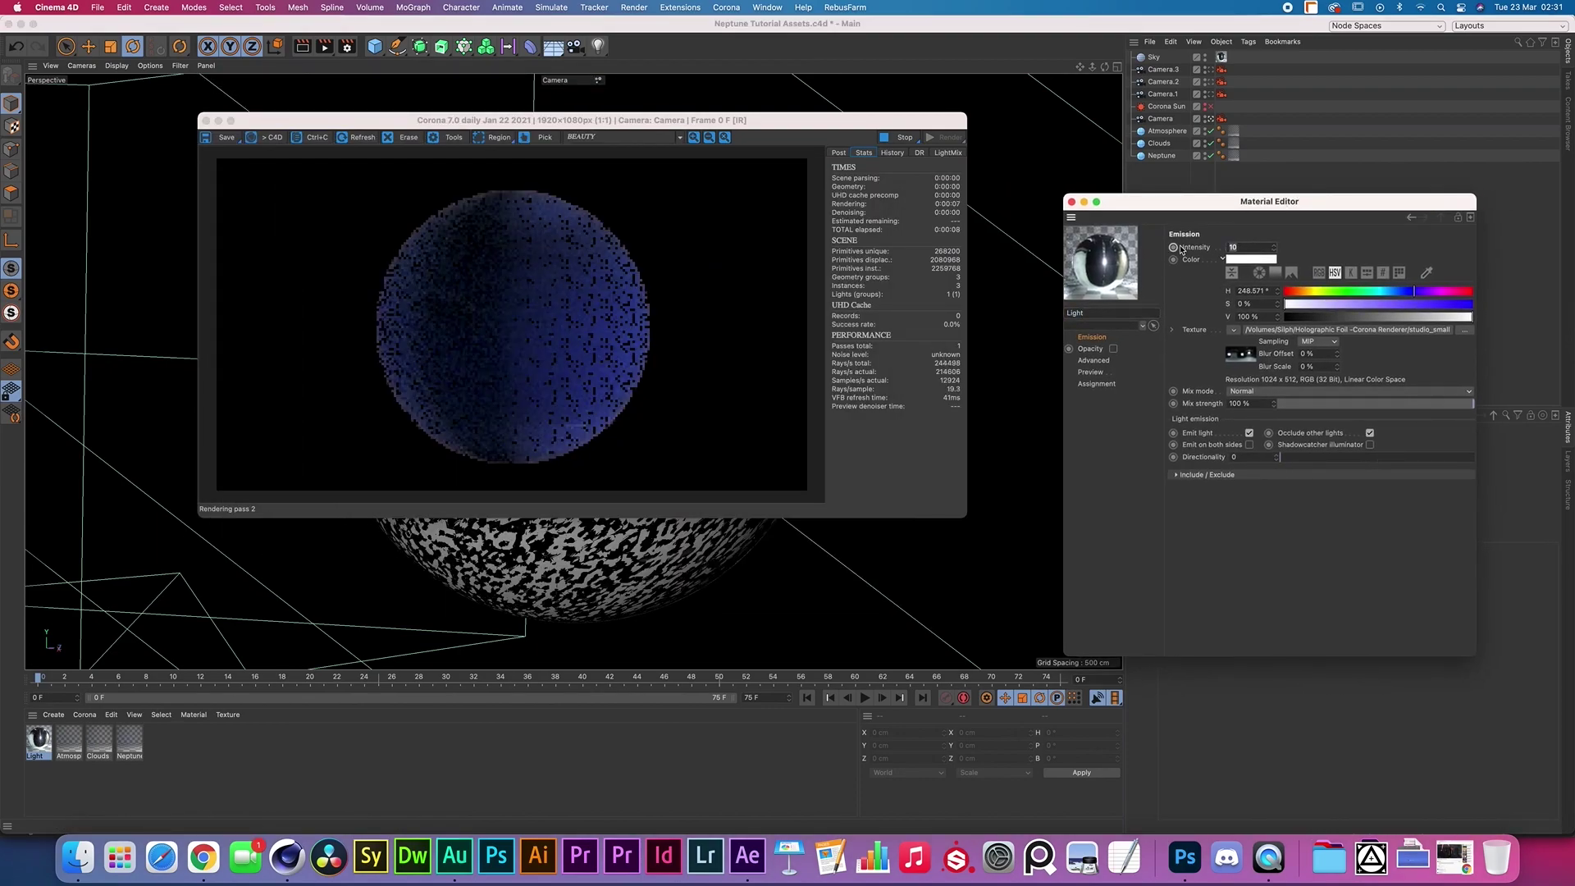
{"action": "key", "text": "Return"}
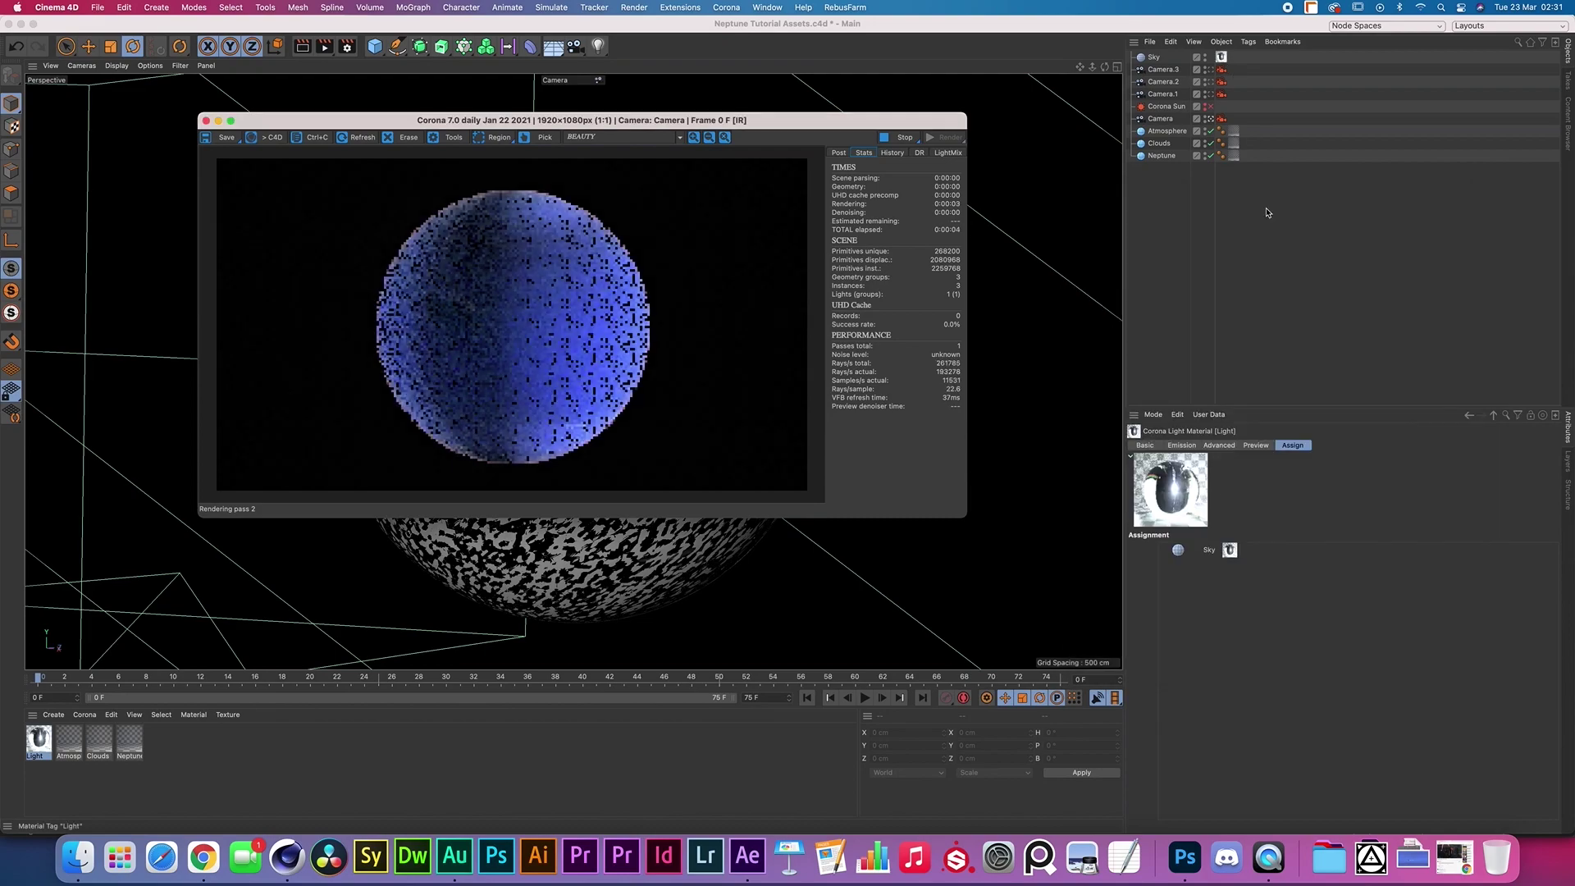
Step: Shift the HDRI lighting around the planet by setting the Sky material tag's Offset U to 38%
{"action": "left_click", "coordinate": [1222, 57]}
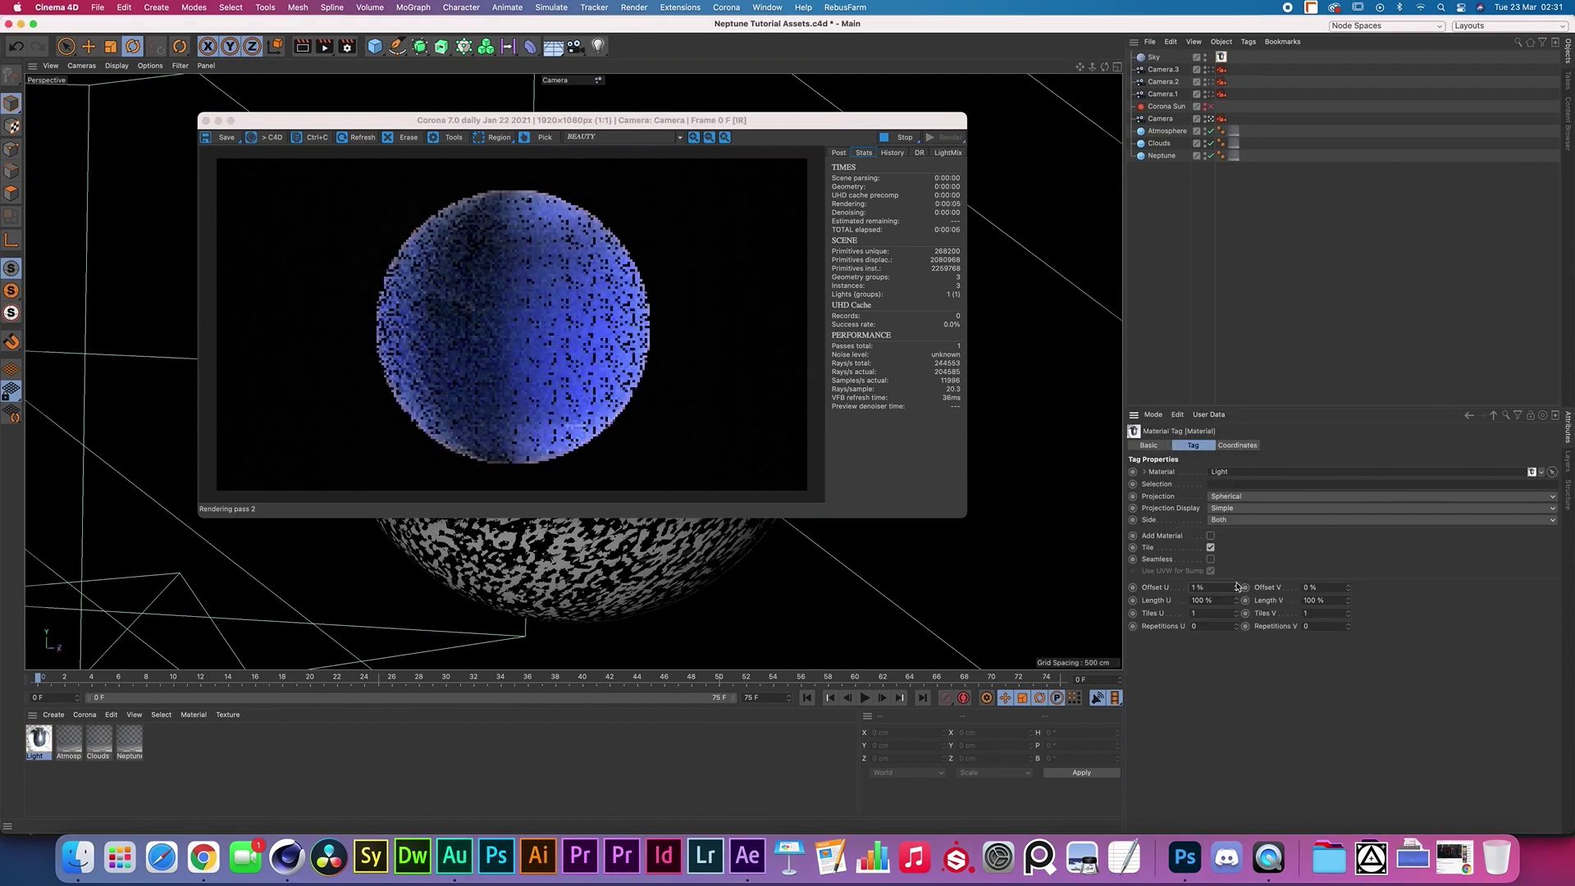
{"action": "left_click_drag", "start_coordinate": [1237, 586], "coordinate": [1236, 568]}
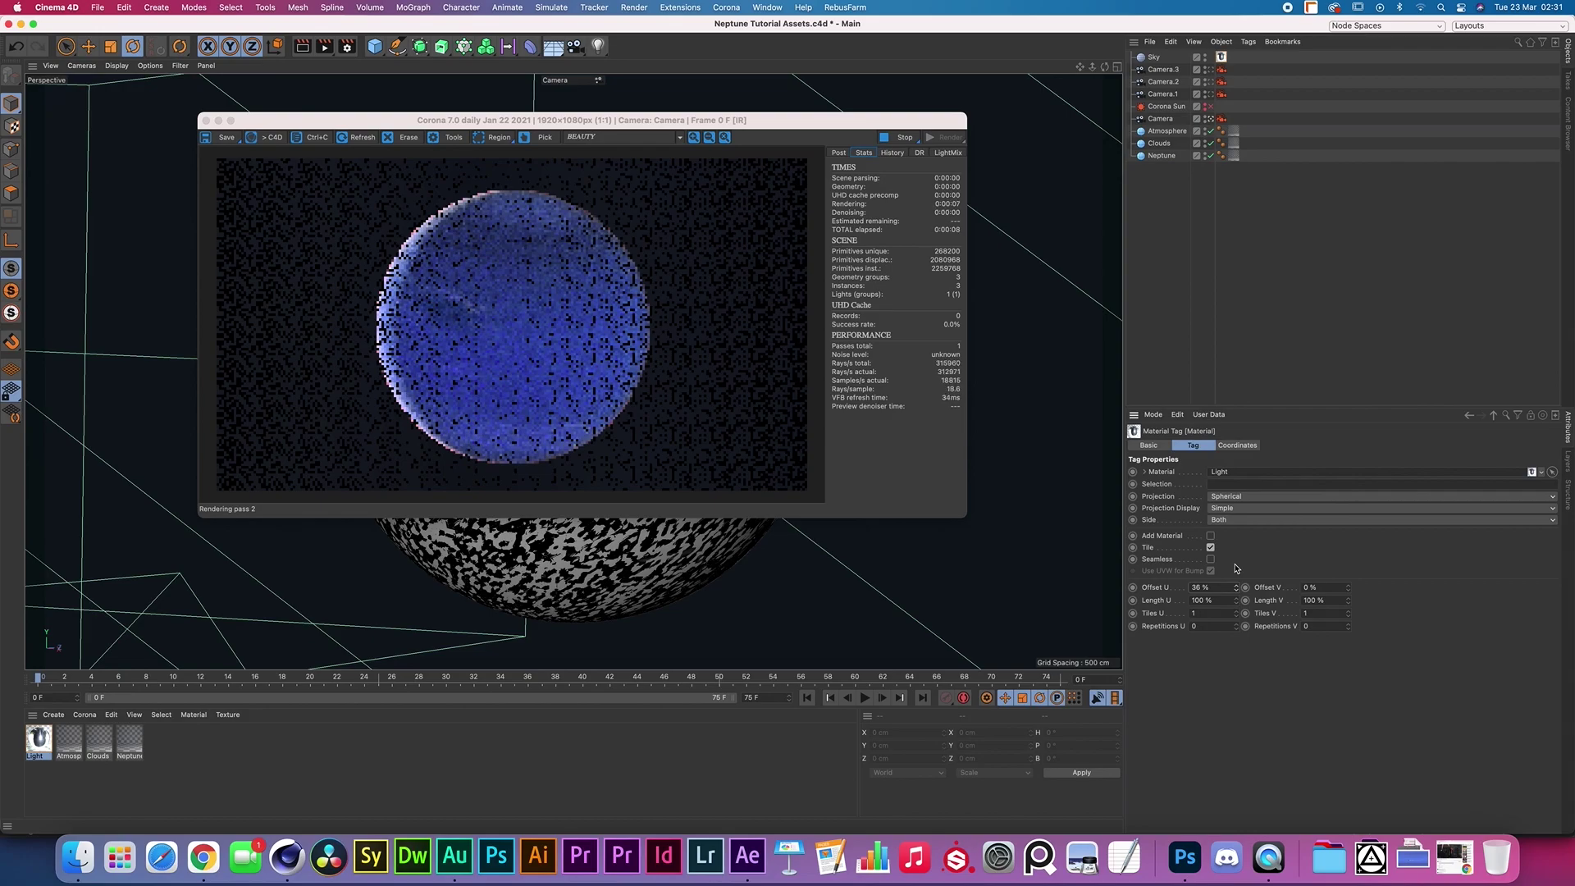
{"action": "left_click", "coordinate": [1238, 585]}
{"action": "left_click", "coordinate": [1238, 584]}
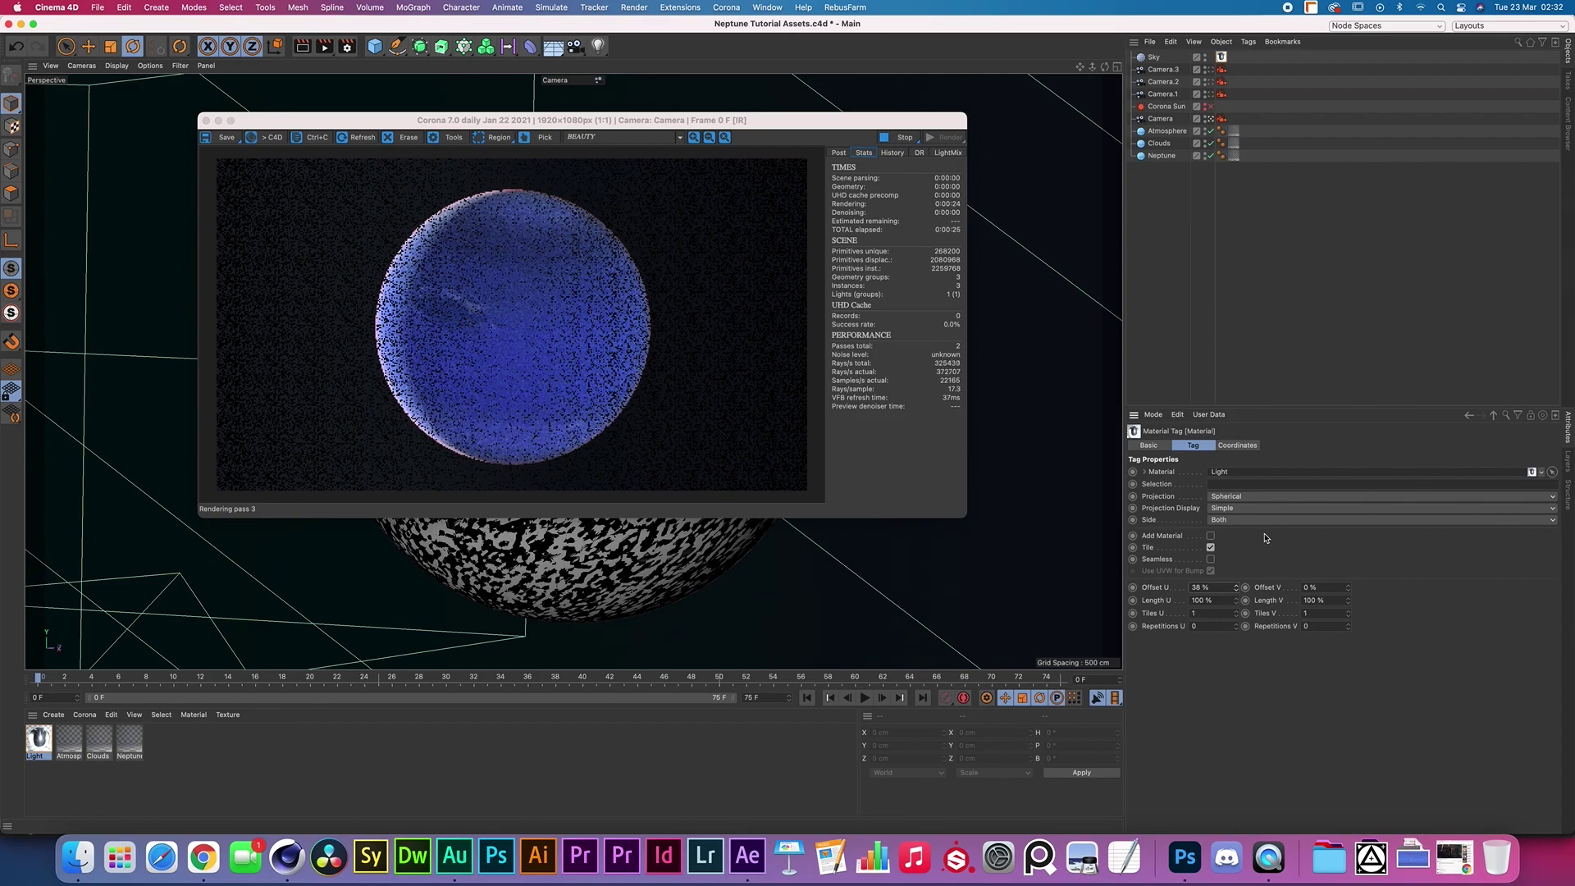
Step: Delete the Sky object and switch the Corona Sun back on
{"action": "left_click", "coordinate": [1154, 57]}
{"action": "key", "text": "Delete"}
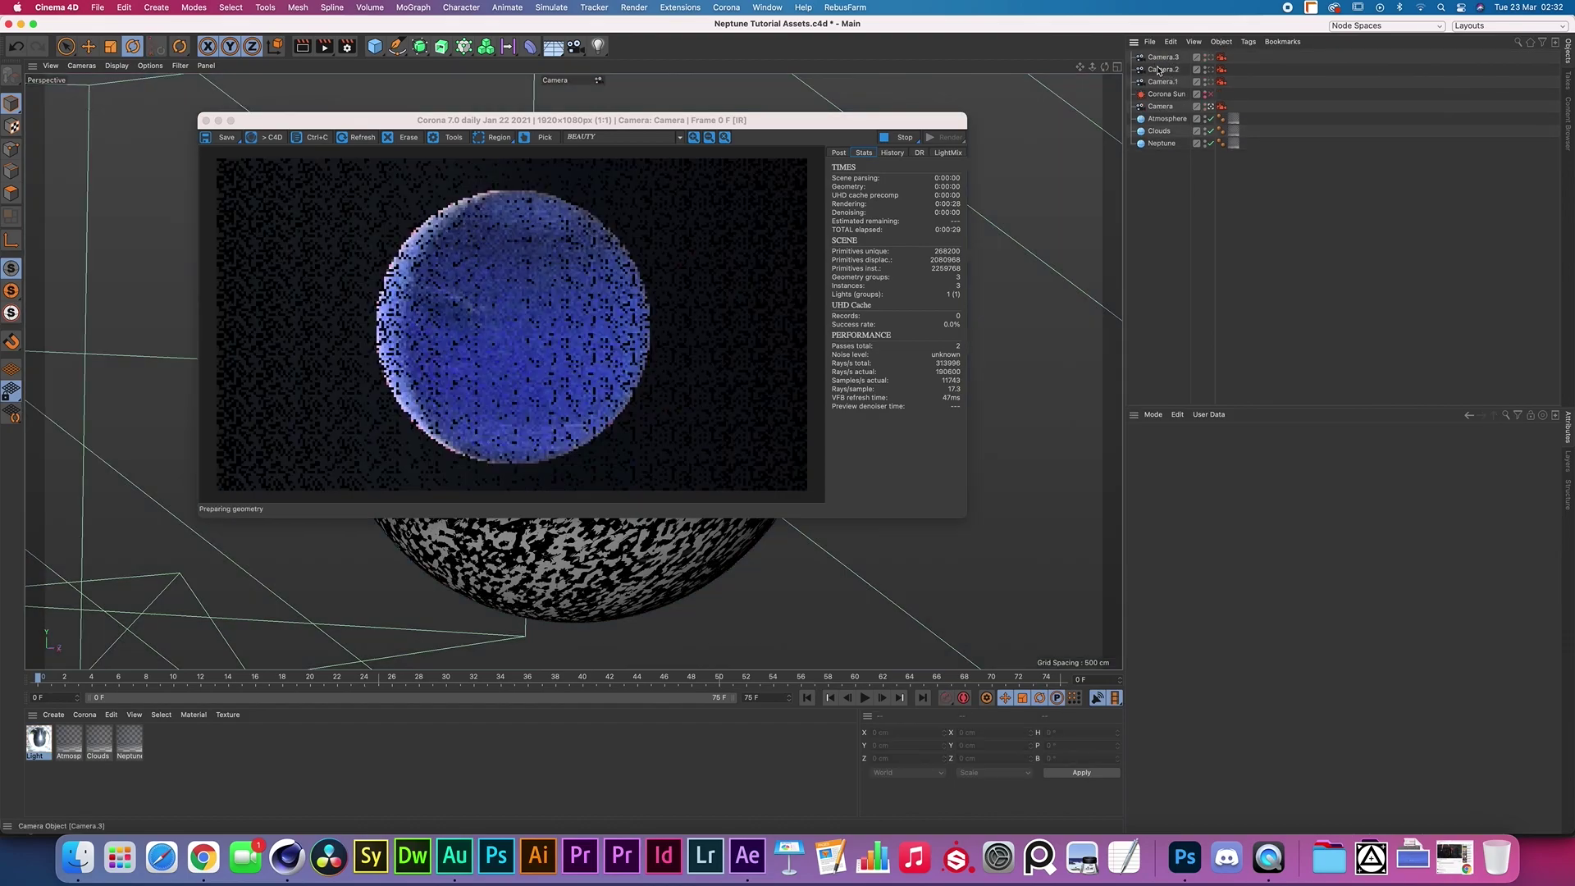
{"action": "left_click", "coordinate": [1208, 94]}
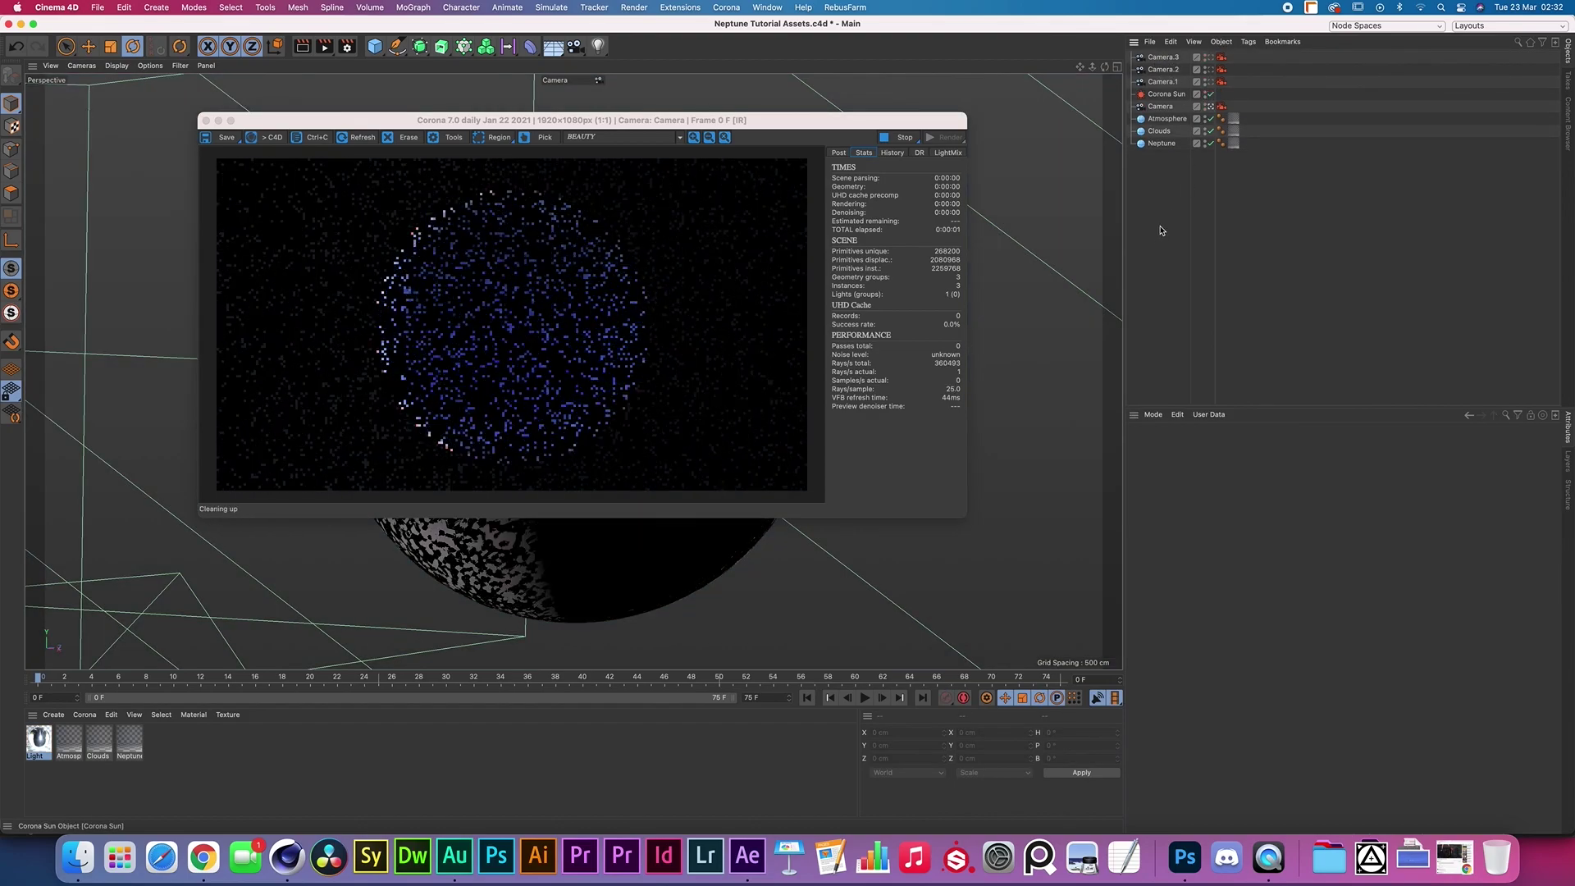
{"action": "left_click_drag", "start_coordinate": [392, 126], "coordinate": [373, 158]}
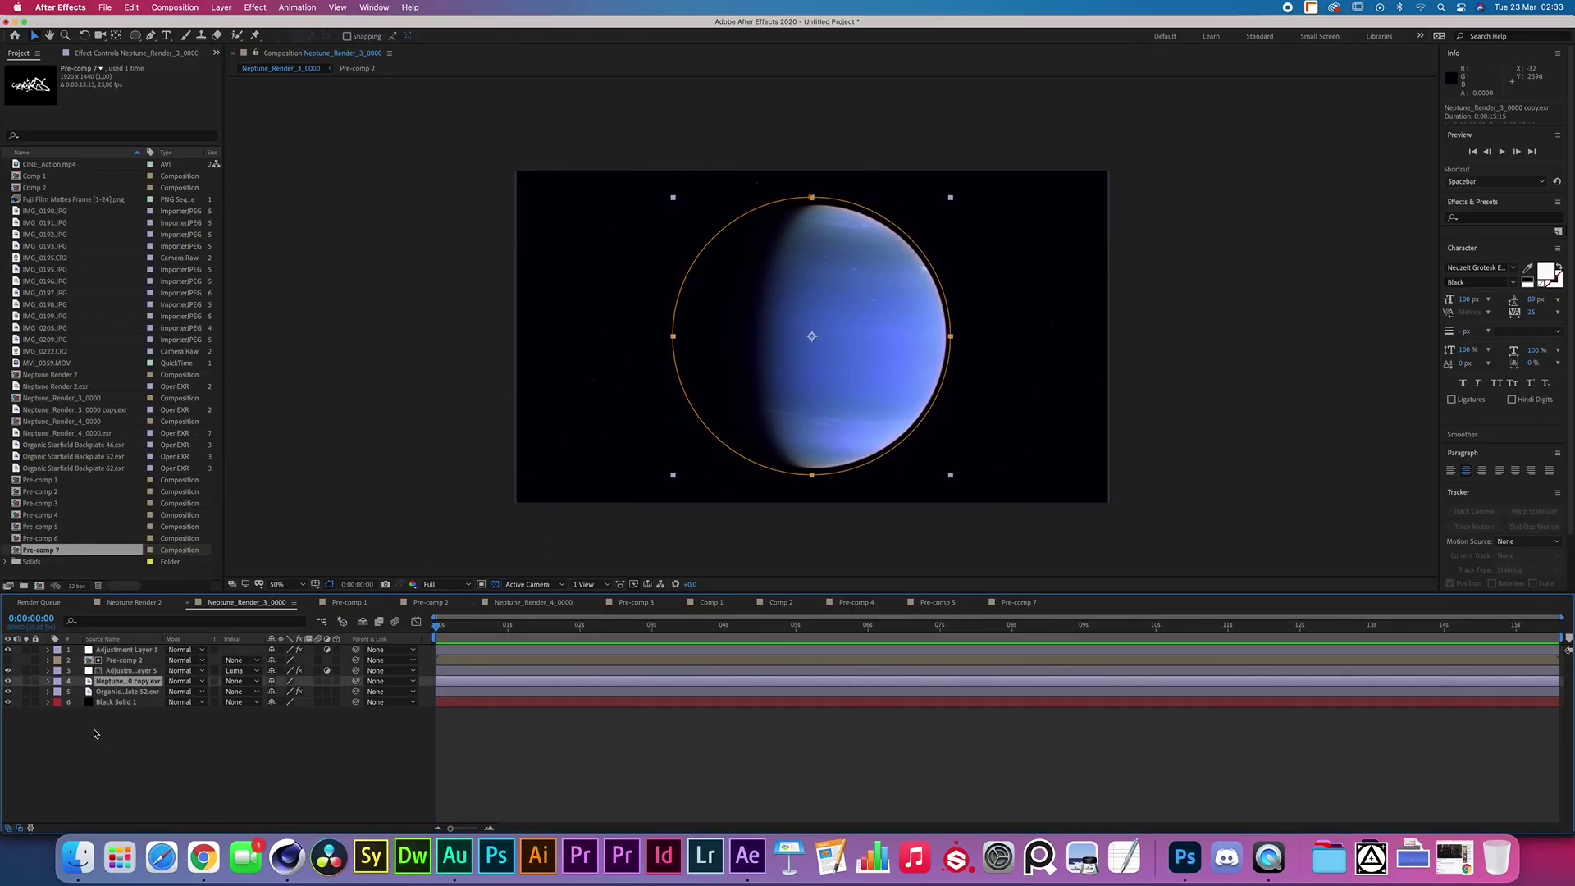
Step: In After Effects, create a new composition from the Neptune_Render_4_0000.exr footage
{"action": "left_click", "coordinate": [193, 759]}
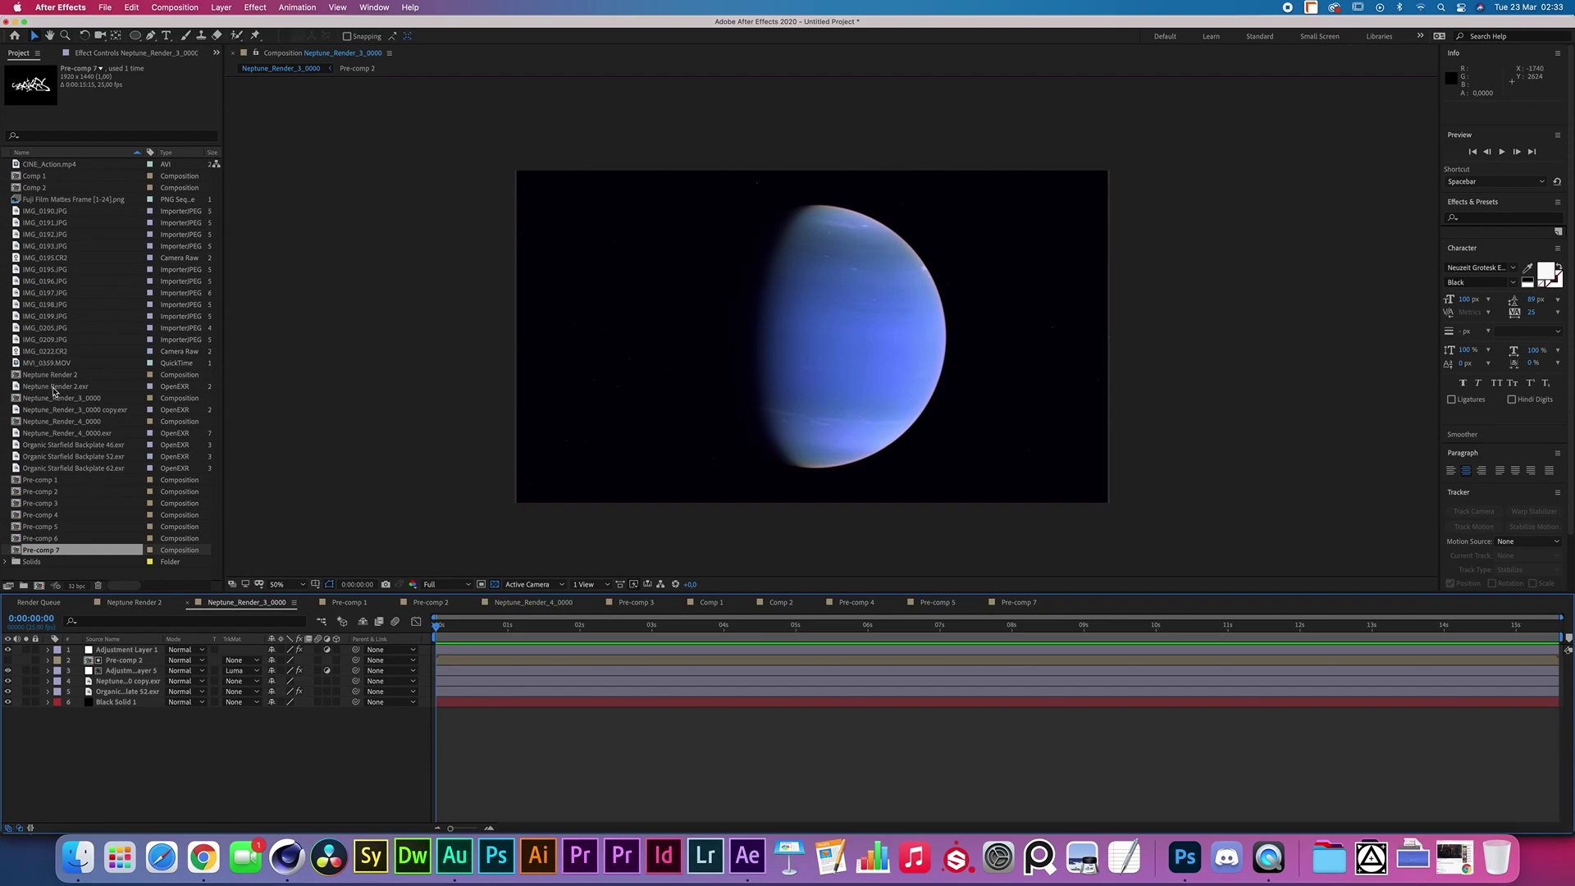
{"action": "left_click_drag", "start_coordinate": [56, 434], "coordinate": [39, 586]}
{"action": "left_click", "coordinate": [232, 777]}
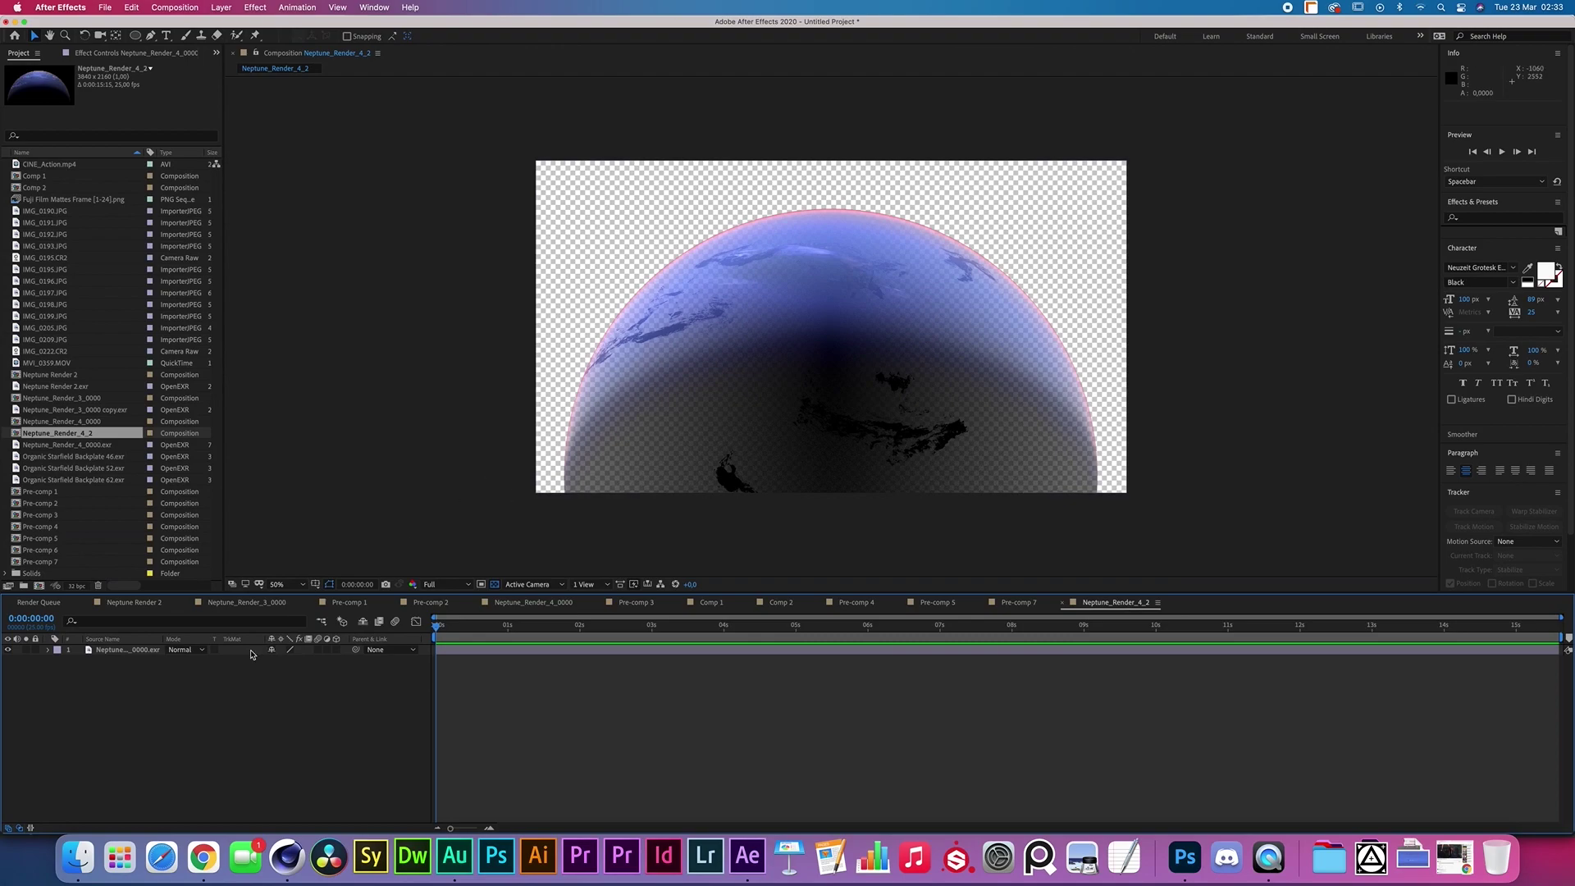
{"action": "left_click", "coordinate": [125, 650]}
{"action": "key", "text": "super+d"}
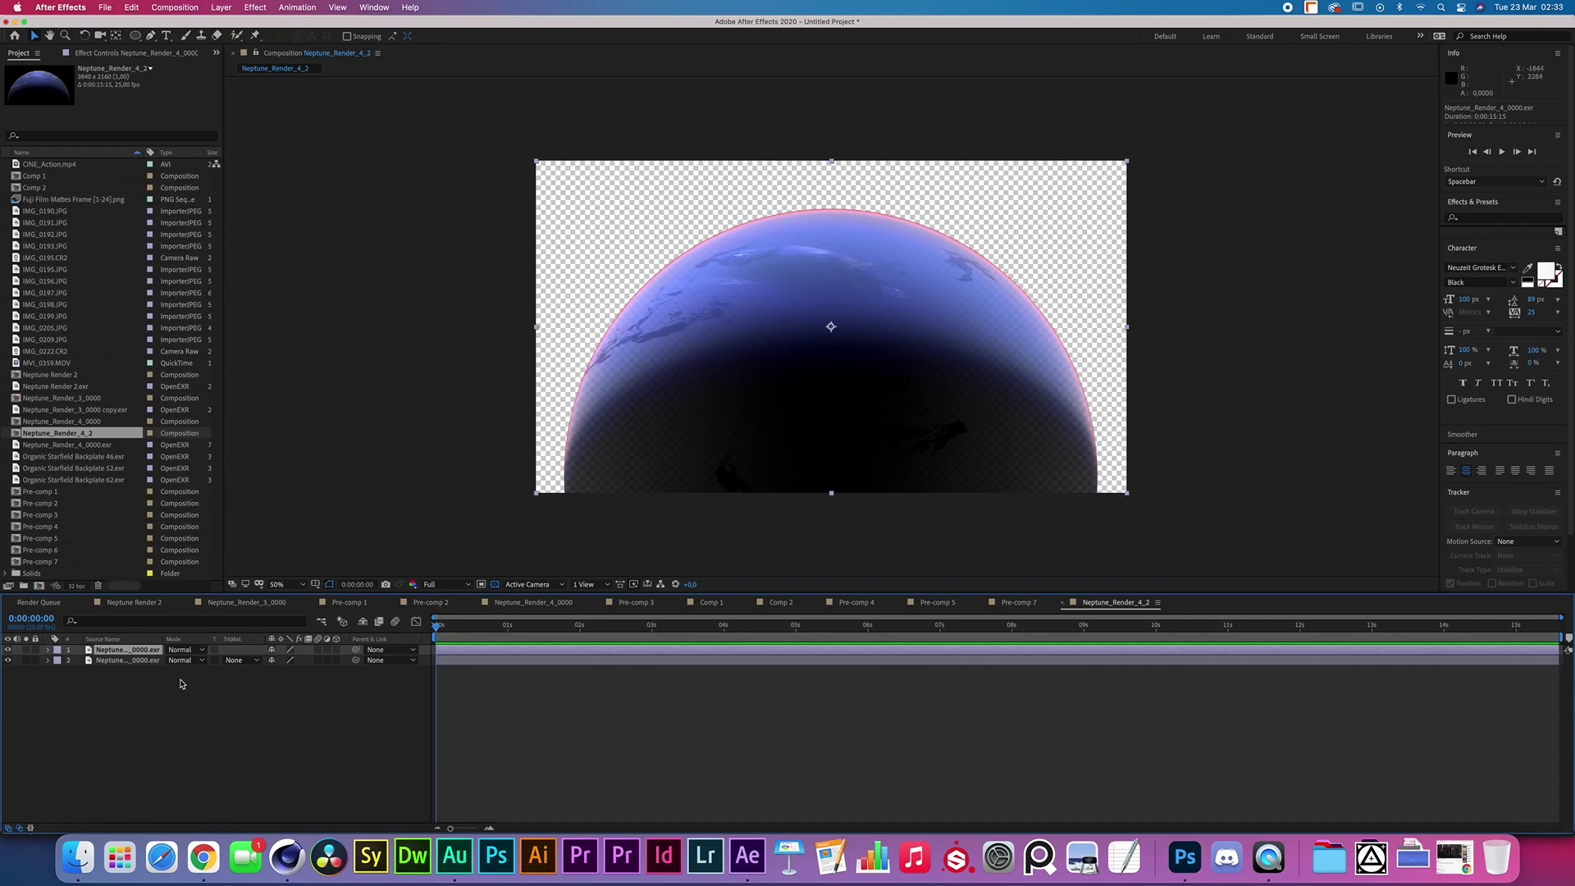
{"action": "key", "text": "Delete"}
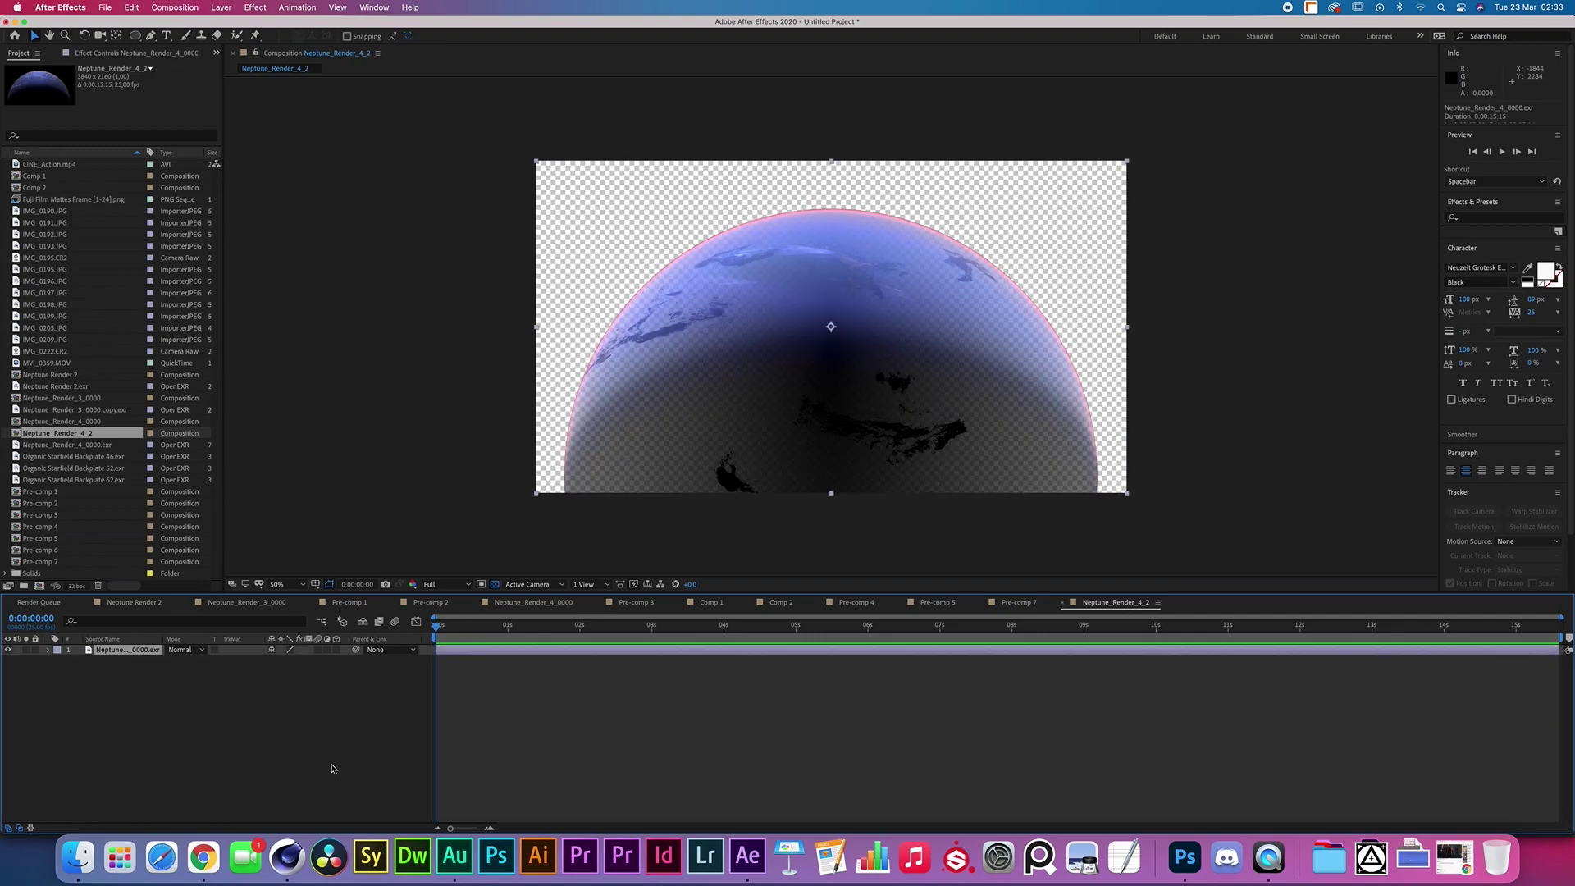
Step: Duplicate the Neptune_Render_4_0000.exr layer and apply the Curves colour correction effect to the upper copy
{"action": "left_click", "coordinate": [121, 650]}
{"action": "key", "text": "super+d"}
{"action": "left_click", "coordinate": [255, 8]}
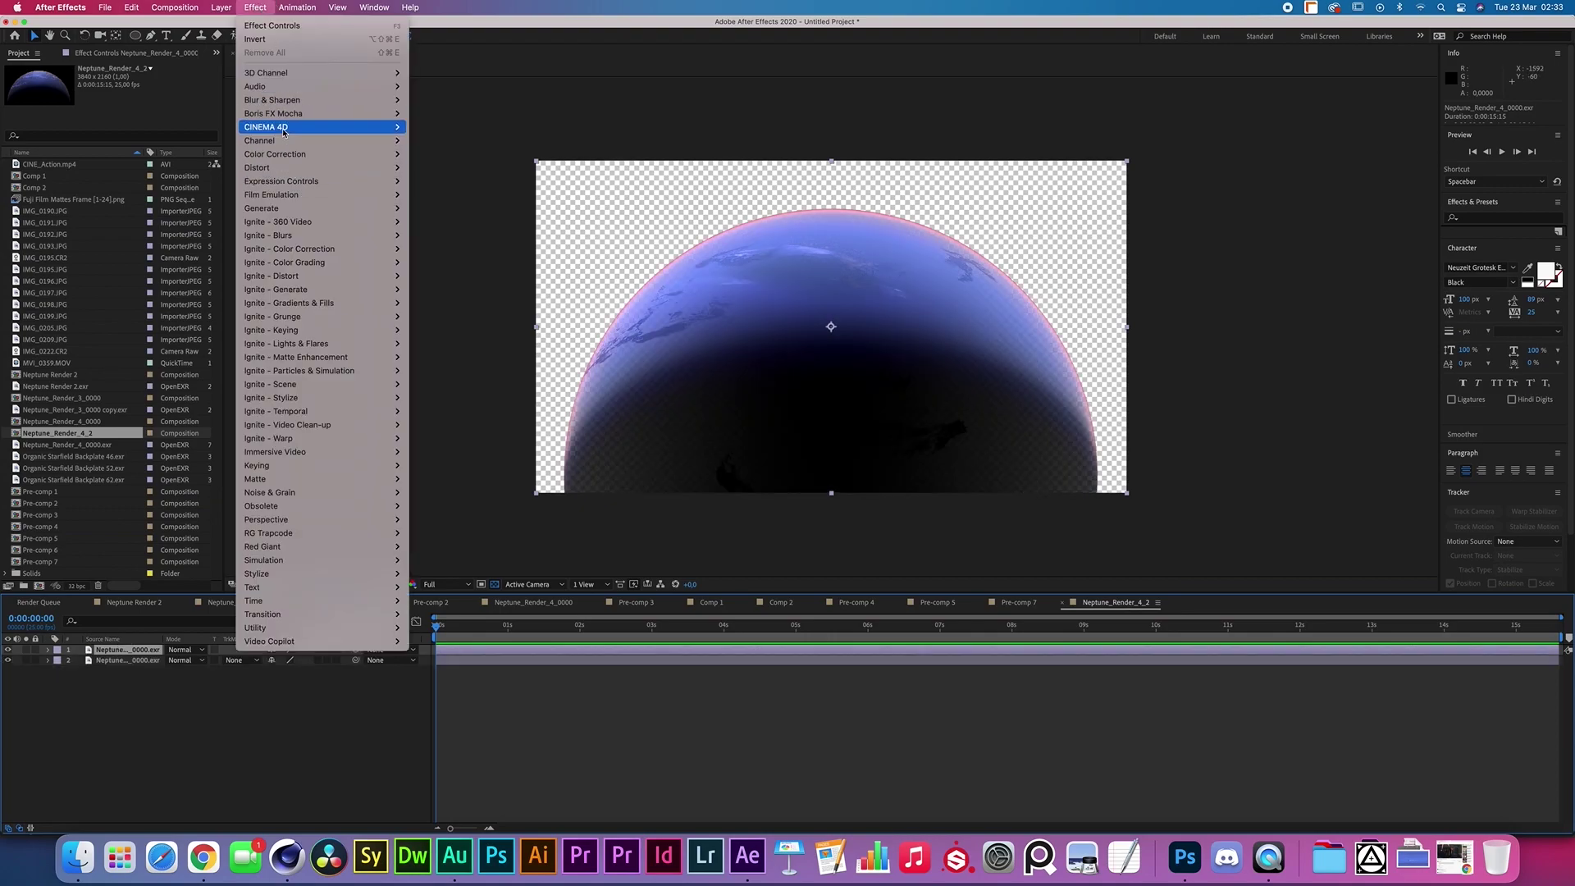
{"action": "mouse_move", "coordinate": [291, 130]}
{"action": "mouse_move", "coordinate": [328, 154]}
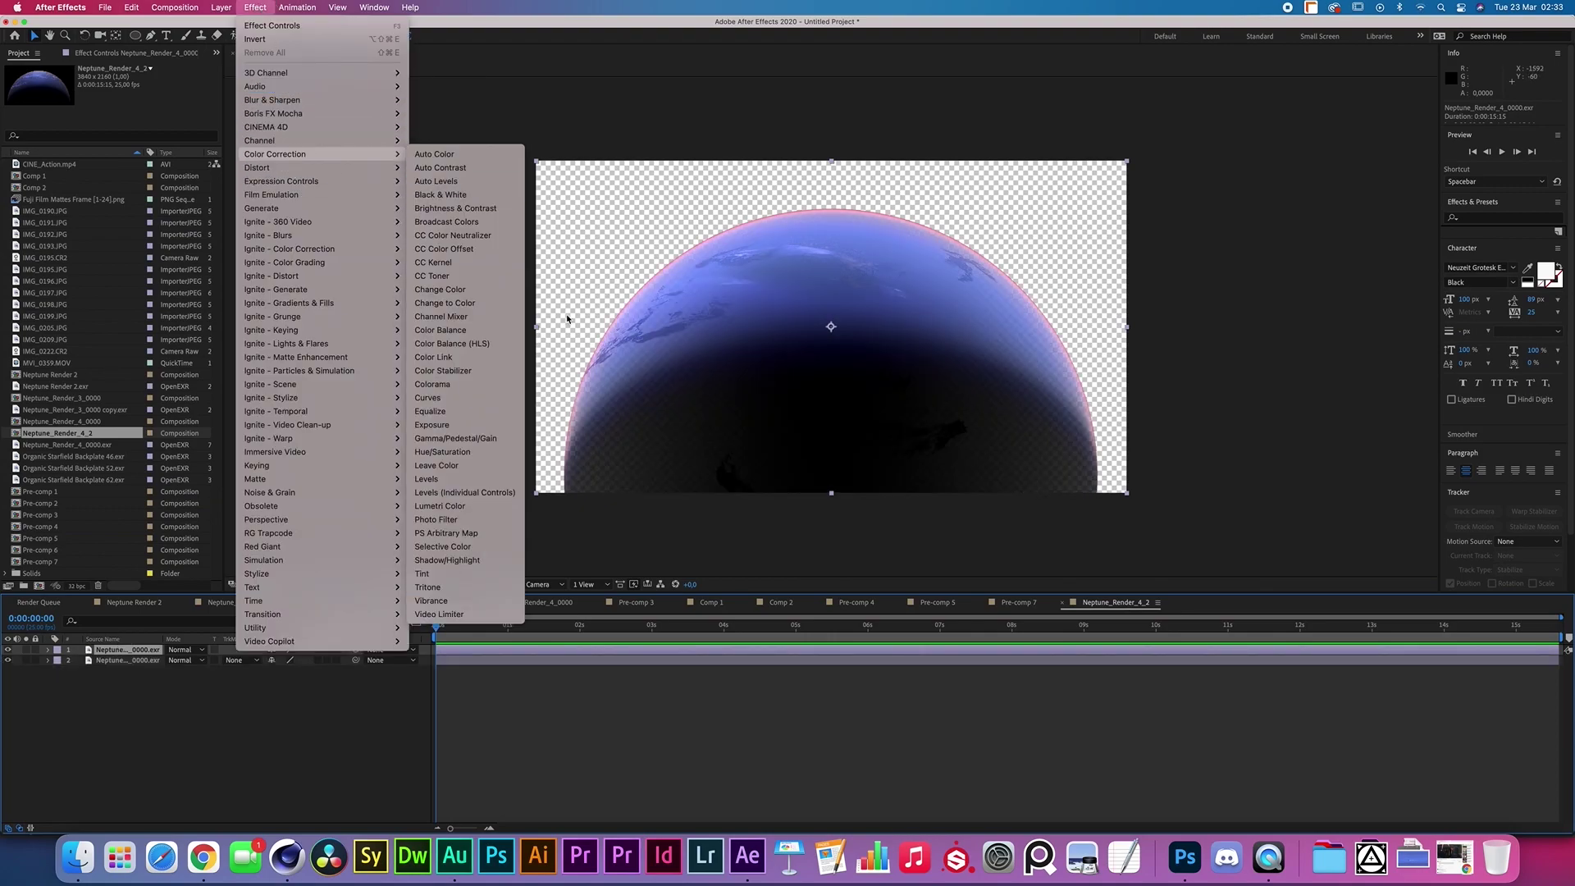
{"action": "left_click", "coordinate": [441, 397]}
Step: Switch Curves to the Alpha channel and raise the middle of the curve to make the planet more opaque
{"action": "left_click", "coordinate": [160, 89]}
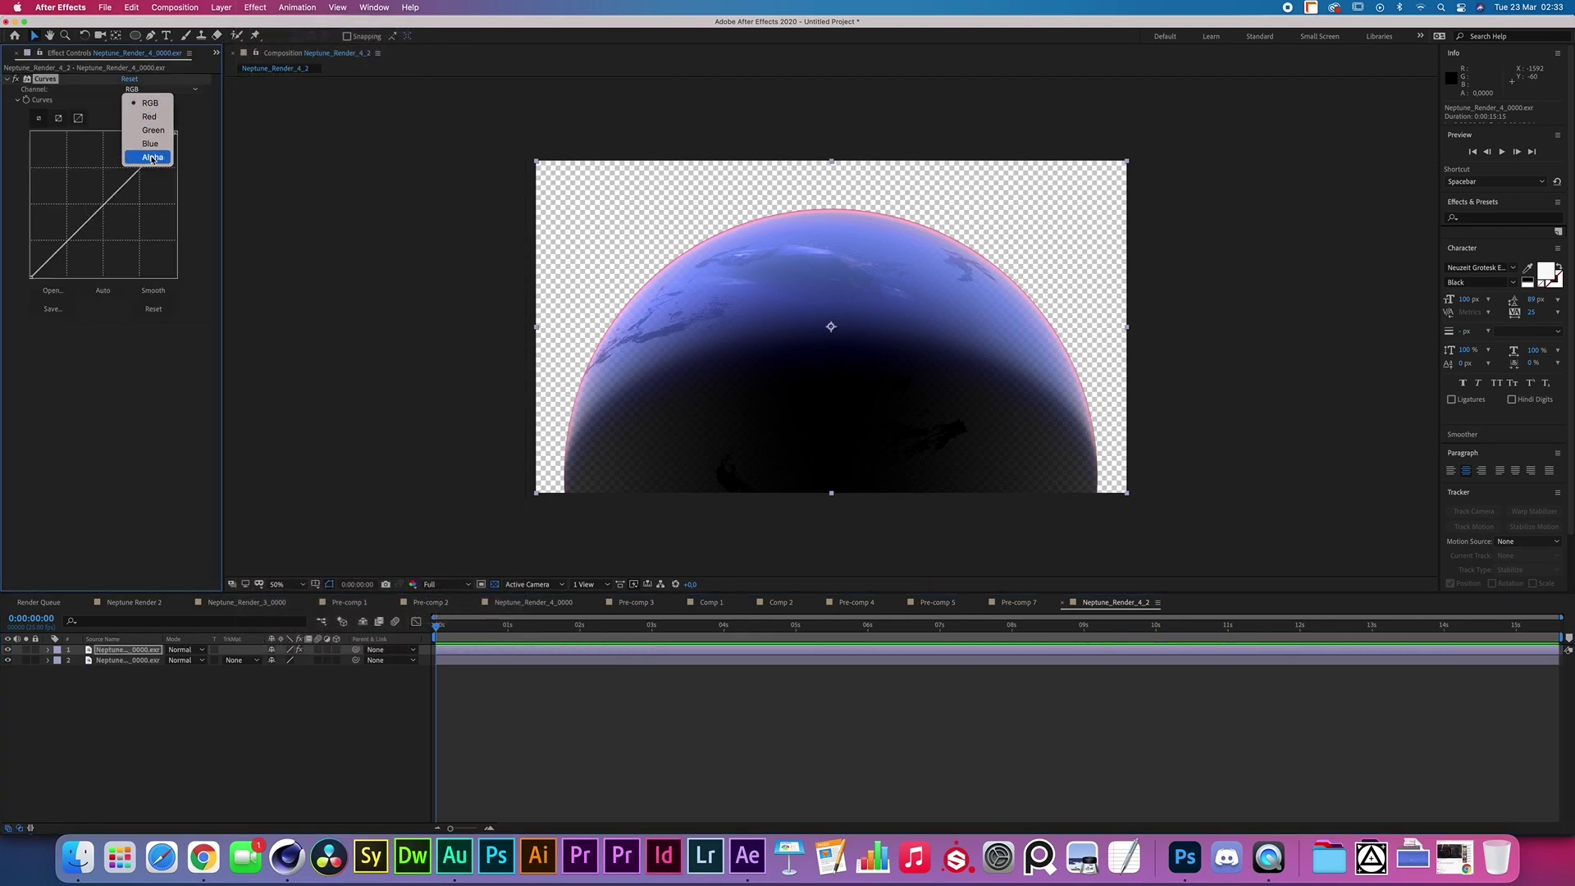
{"action": "key", "text": "Return"}
{"action": "left_click_drag", "start_coordinate": [92, 215], "coordinate": [68, 178]}
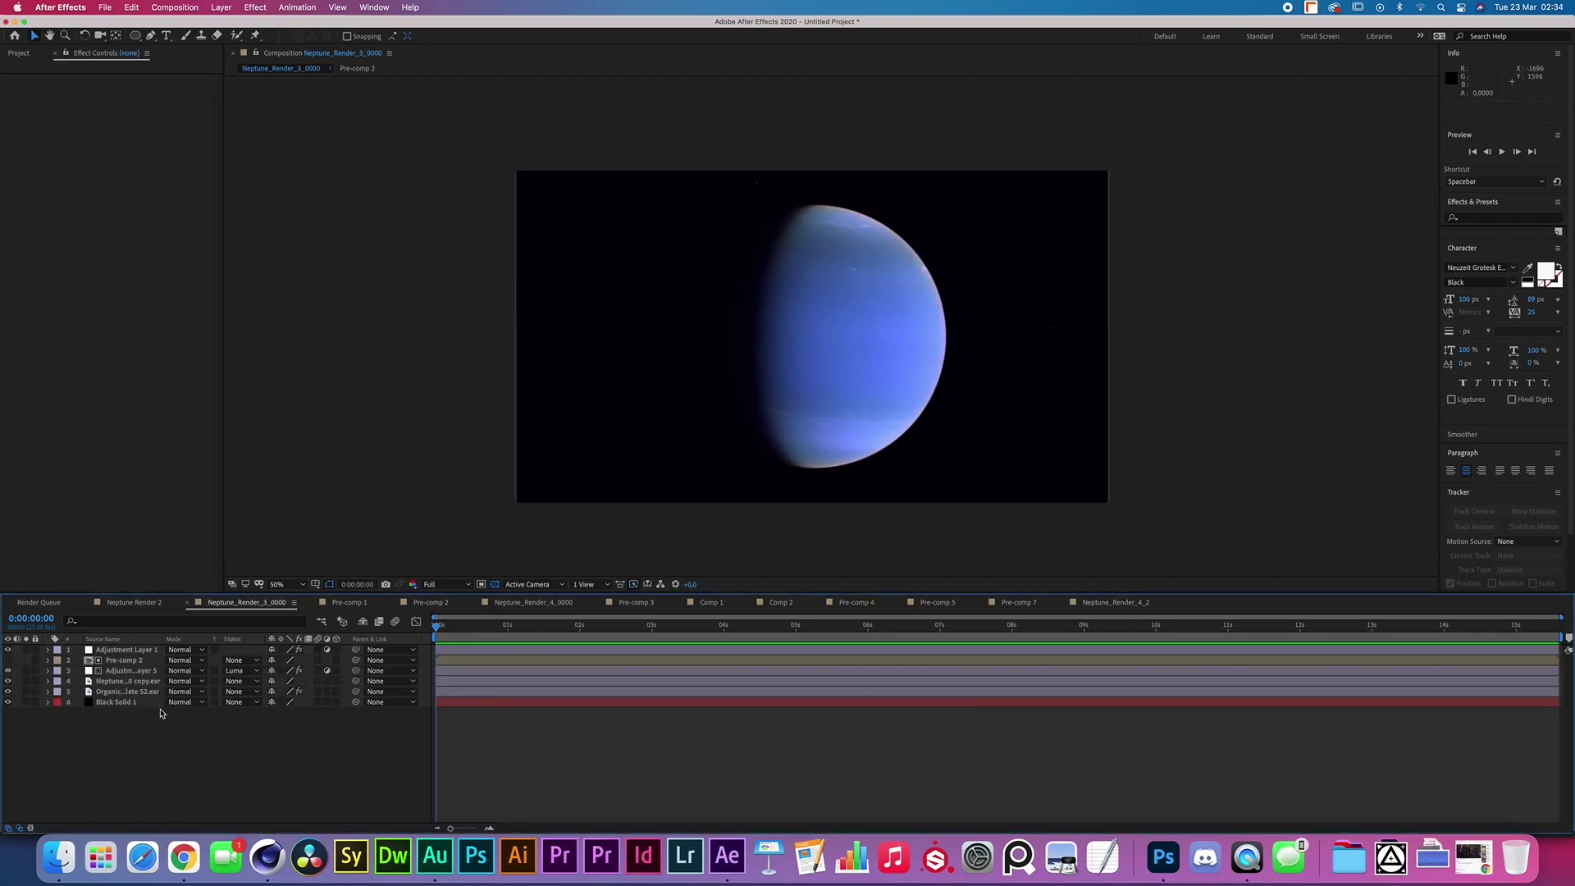
Step: Select the starfield backplate layer in Neptune_Render_3_0000, and look up the 100 Organic Starfields Pack in the ArtStation store in Chrome
{"action": "left_click", "coordinate": [140, 693]}
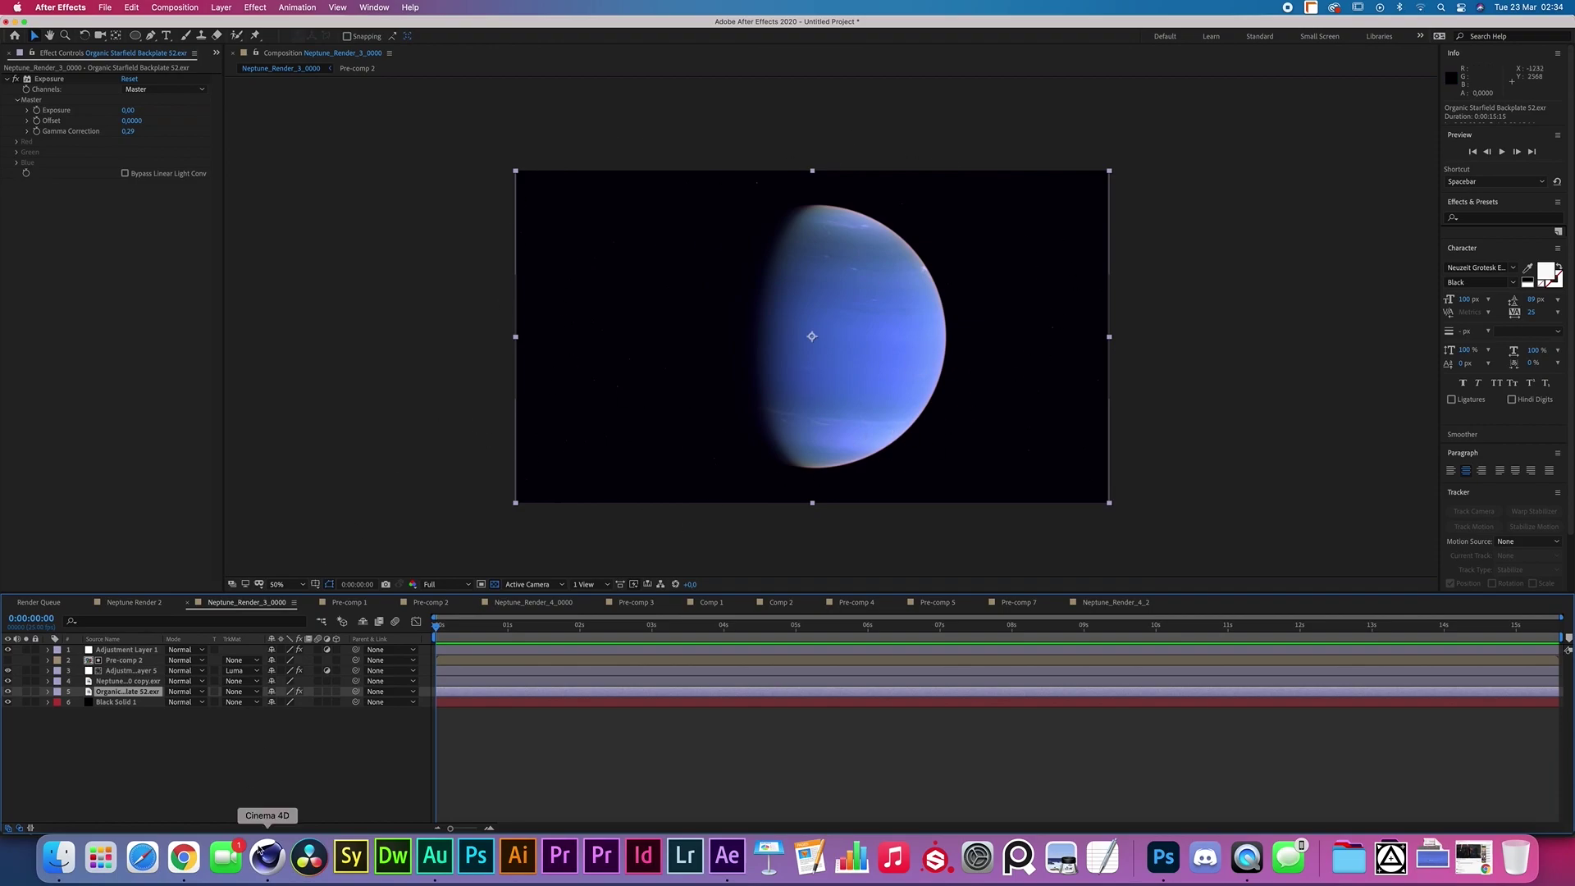
{"action": "left_click", "coordinate": [184, 857]}
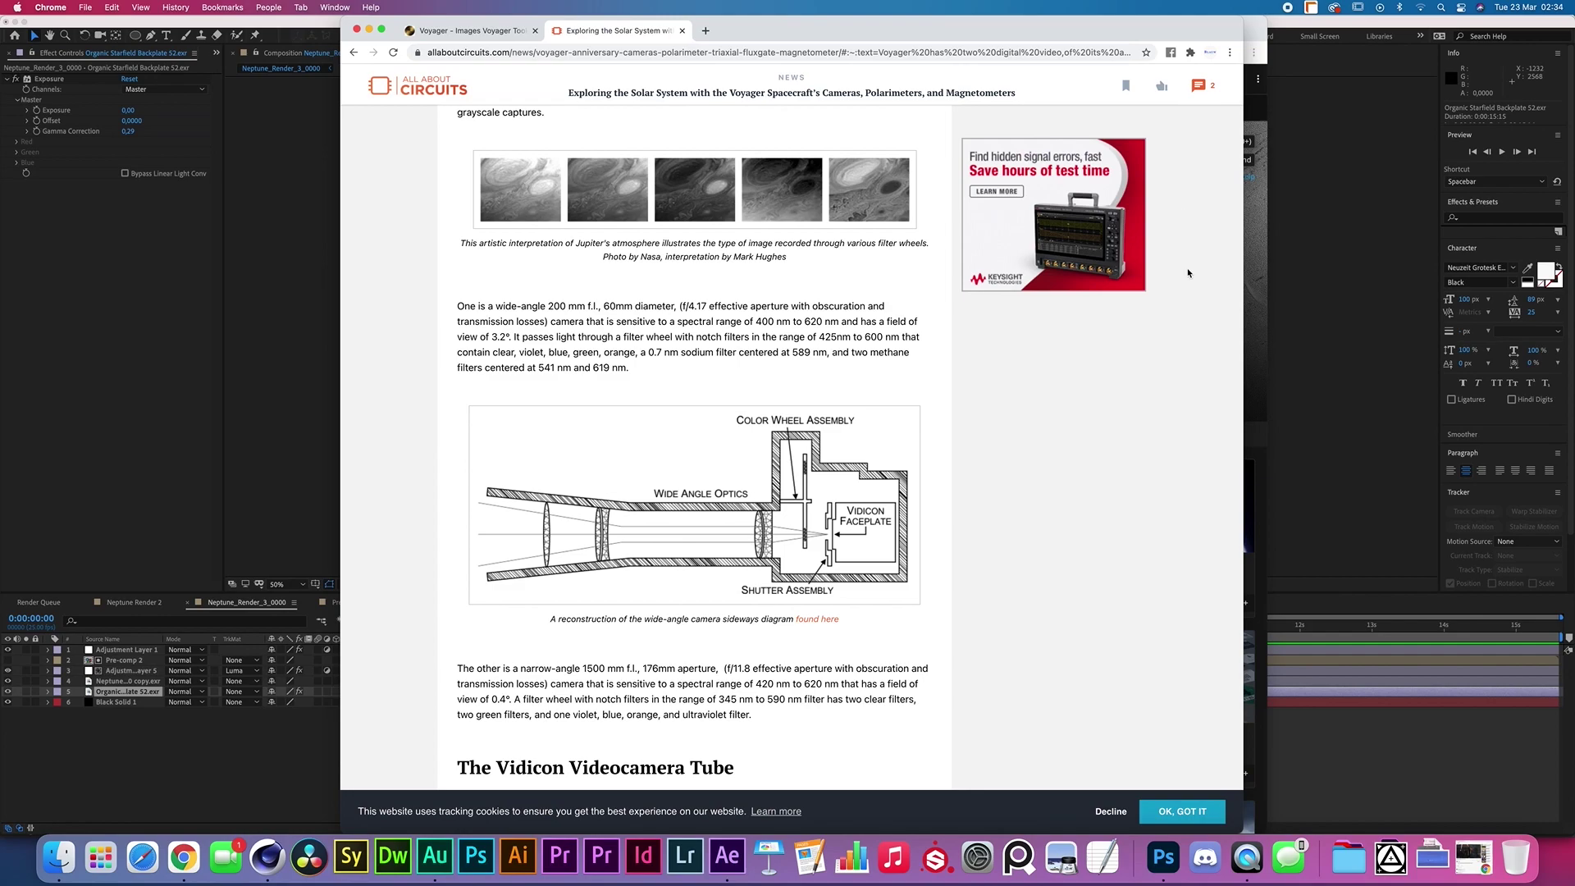
{"action": "left_click", "coordinate": [1255, 269]}
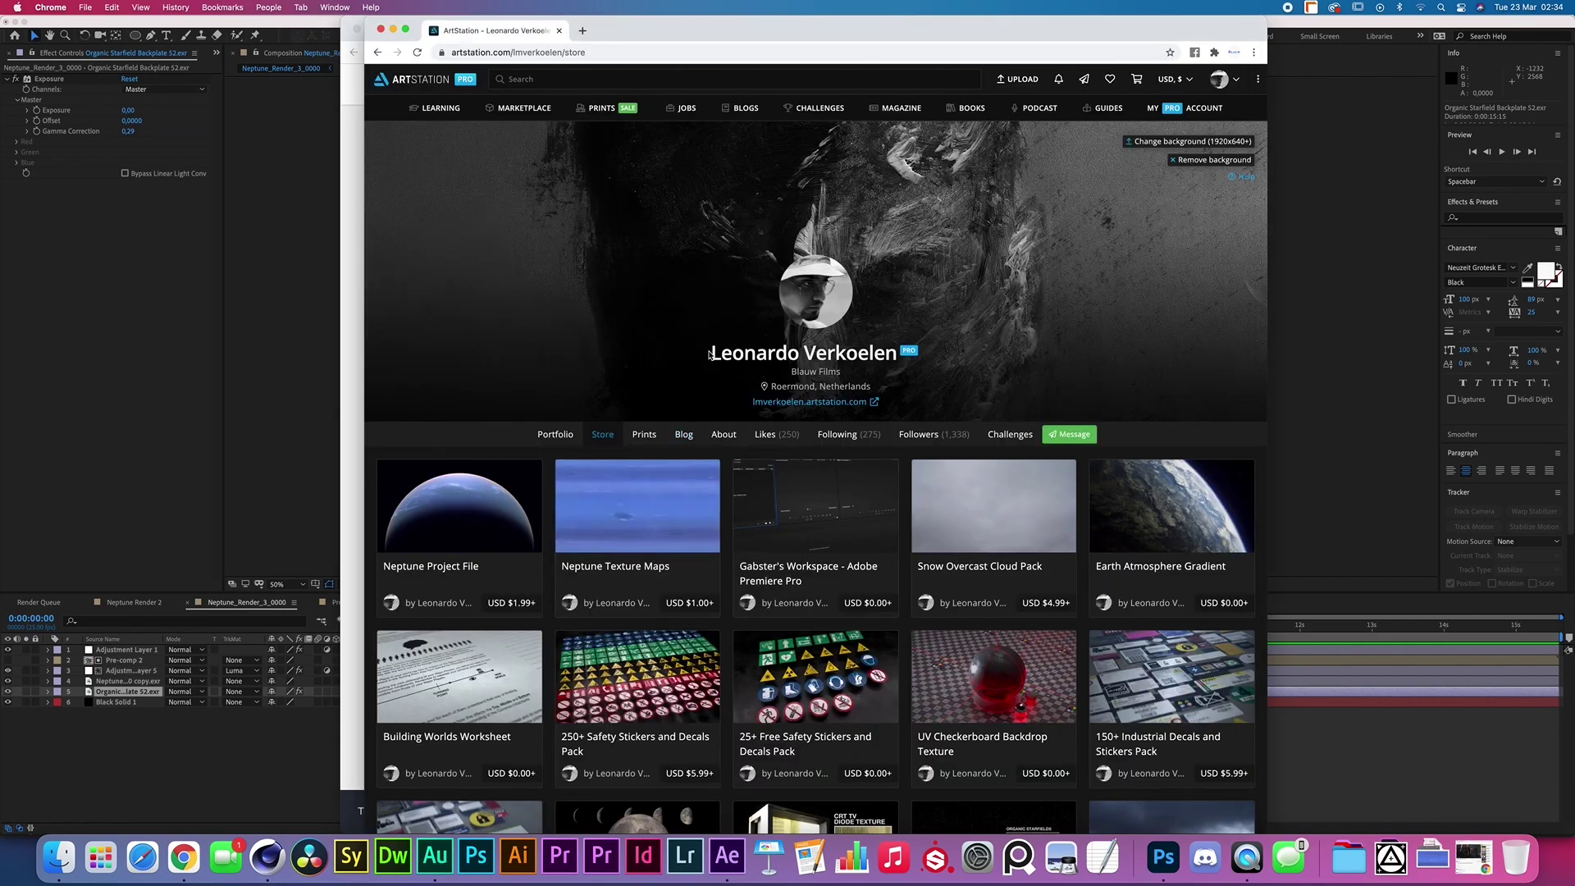
{"action": "left_click_drag", "start_coordinate": [709, 351], "coordinate": [983, 356]}
{"action": "left_click", "coordinate": [885, 406]}
{"action": "scroll", "coordinate": [719, 289], "scroll_direction": "down", "scroll_amount": 2}
{"action": "scroll", "coordinate": [727, 420], "scroll_direction": "down", "scroll_amount": 5}
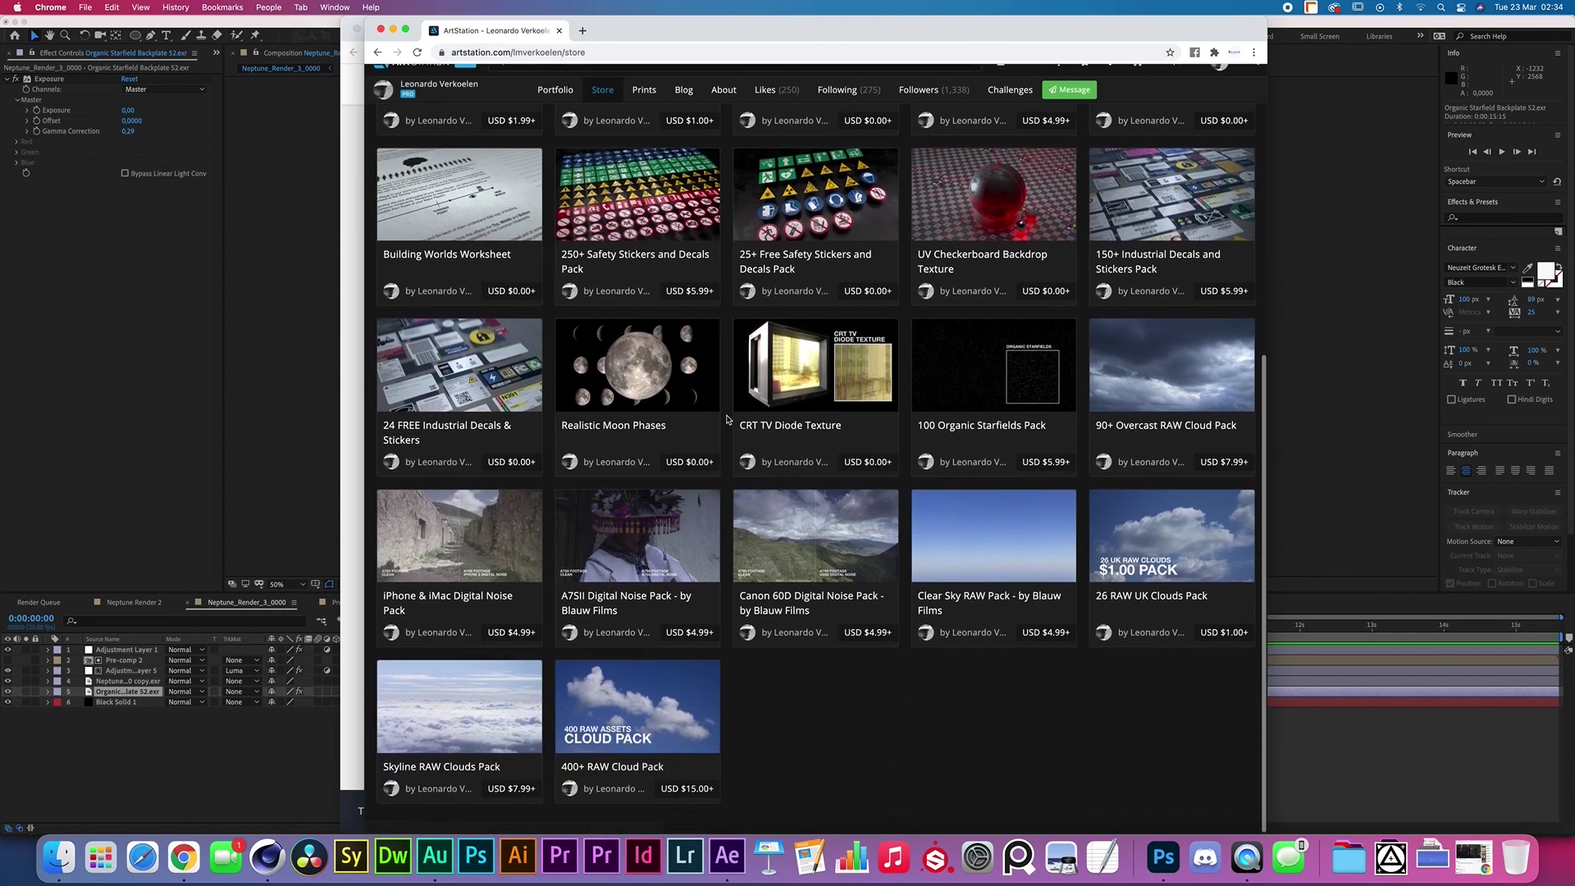
{"action": "left_click", "coordinate": [994, 450]}
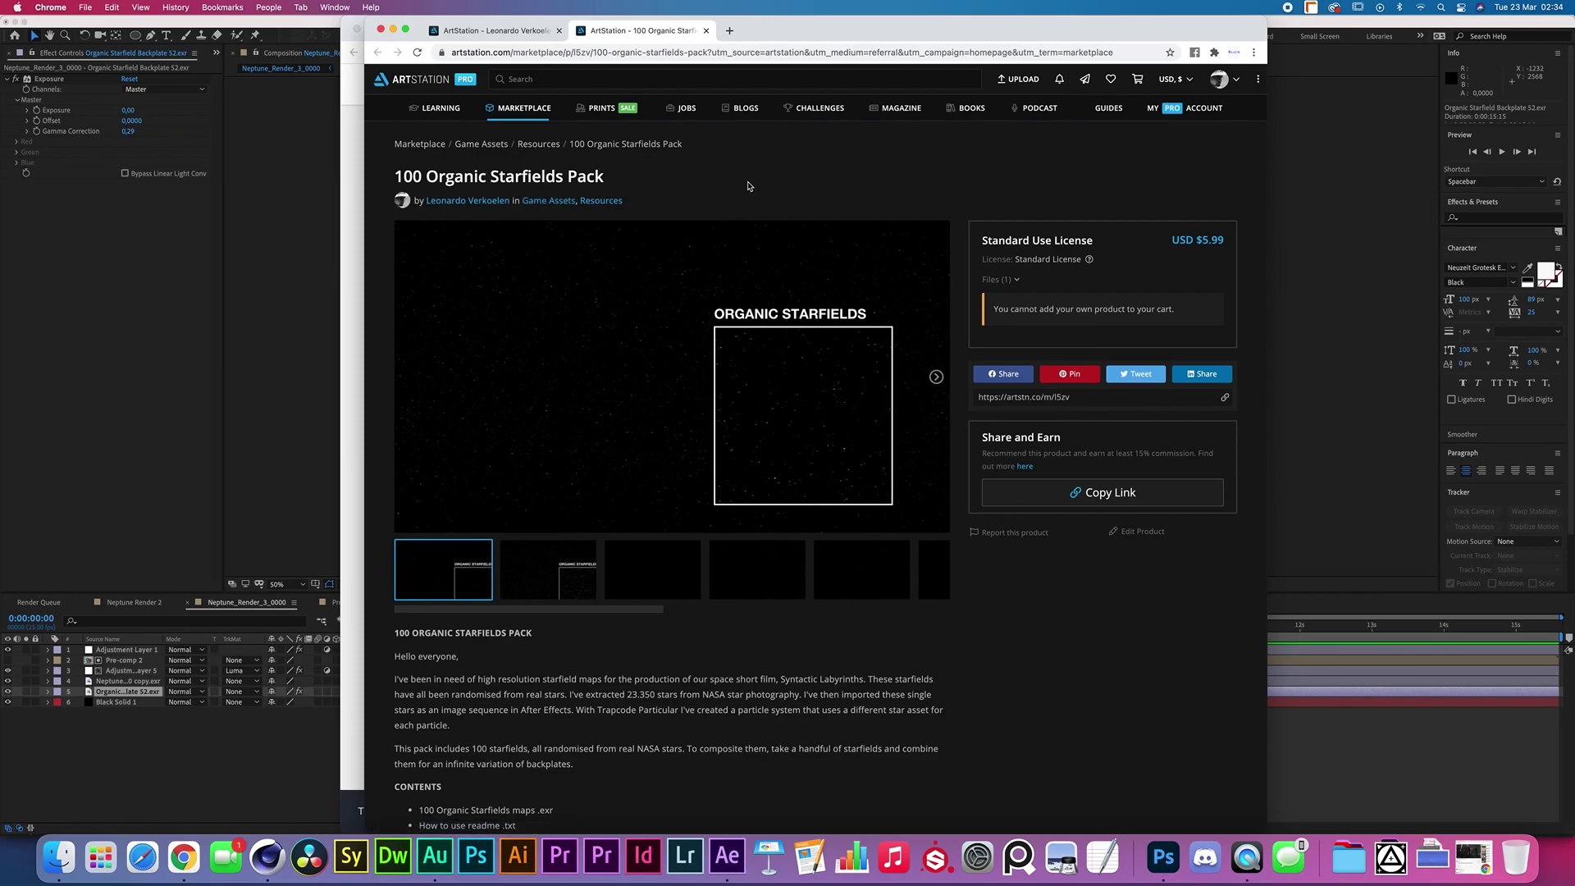
{"action": "left_click", "coordinate": [705, 32]}
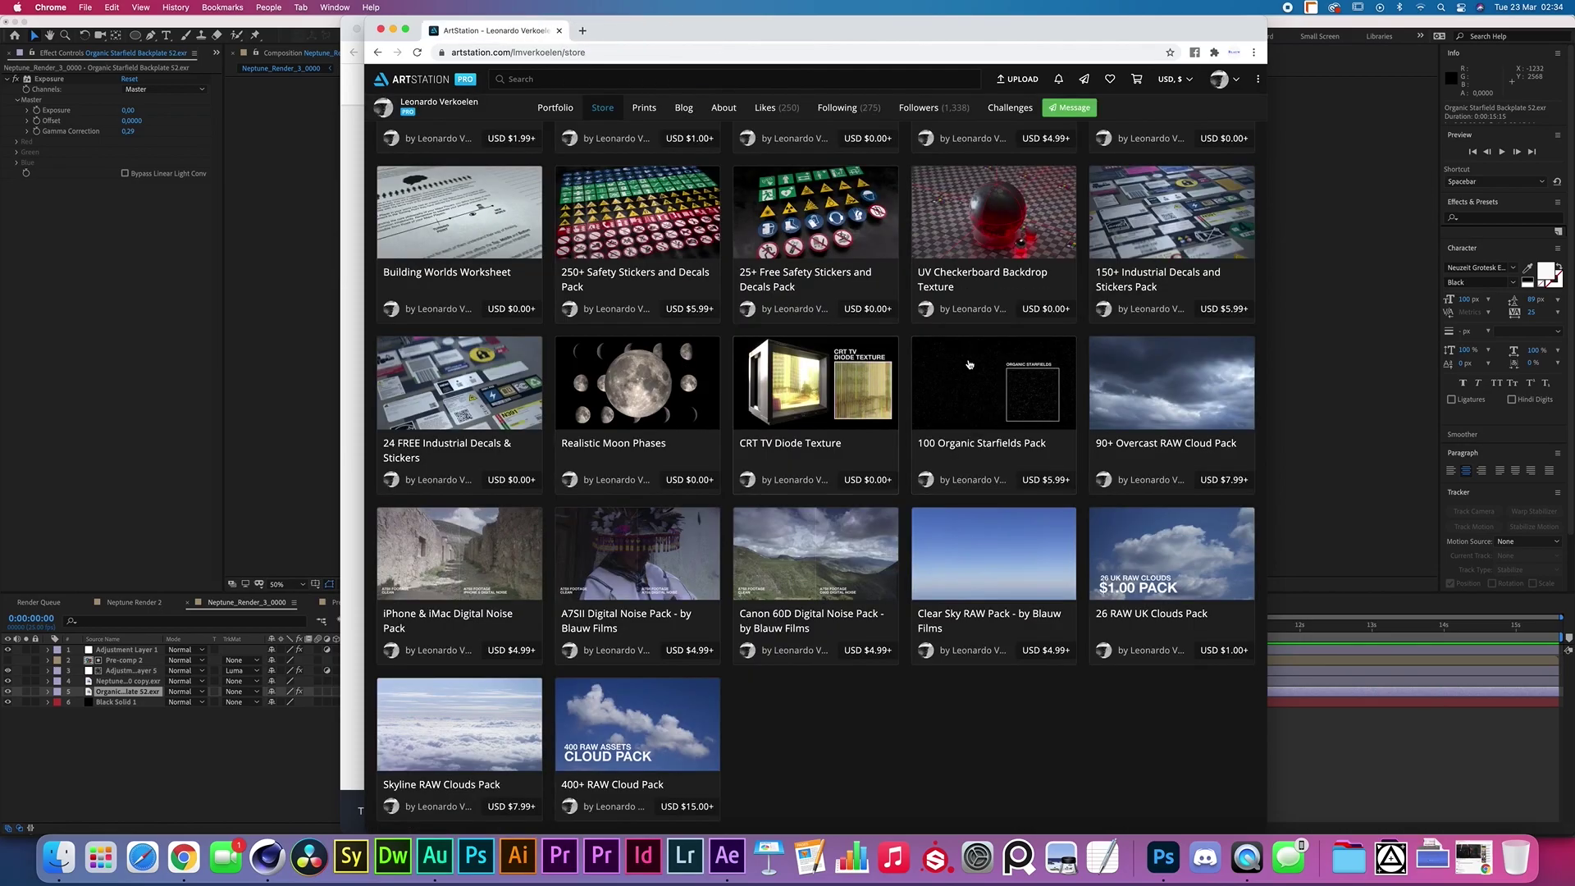
Step: Back in After Effects, examine the backplate, black solid and Adjustment Layer 5 of Neptune_Render_3_0000, including the planet's blurred edge up close
{"action": "left_click", "coordinate": [111, 694]}
{"action": "left_click", "coordinate": [130, 702]}
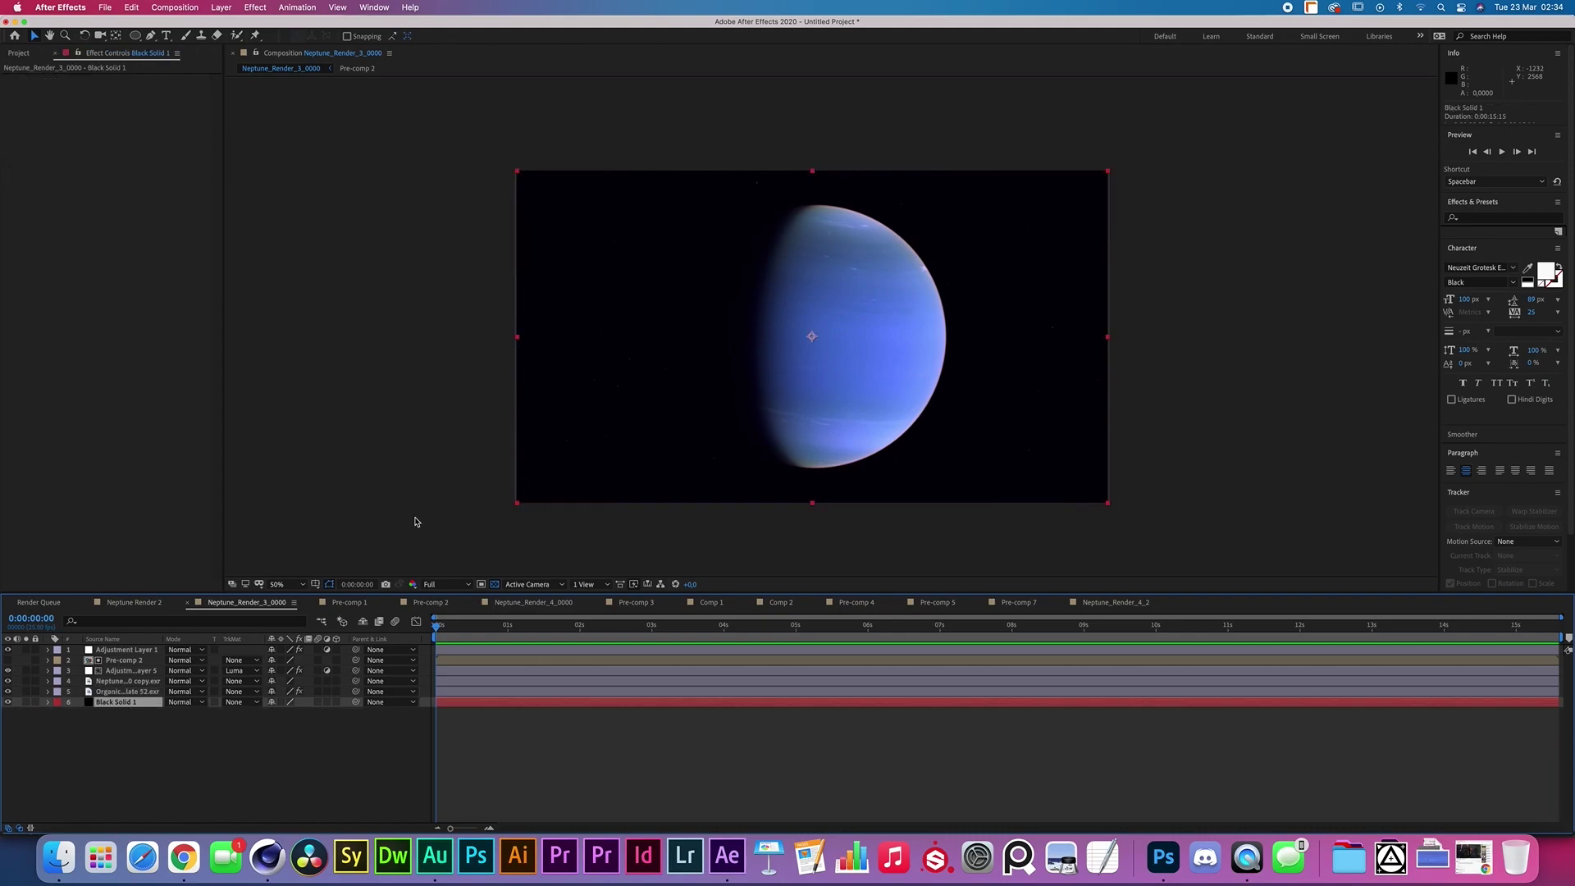
{"action": "left_click", "coordinate": [87, 726]}
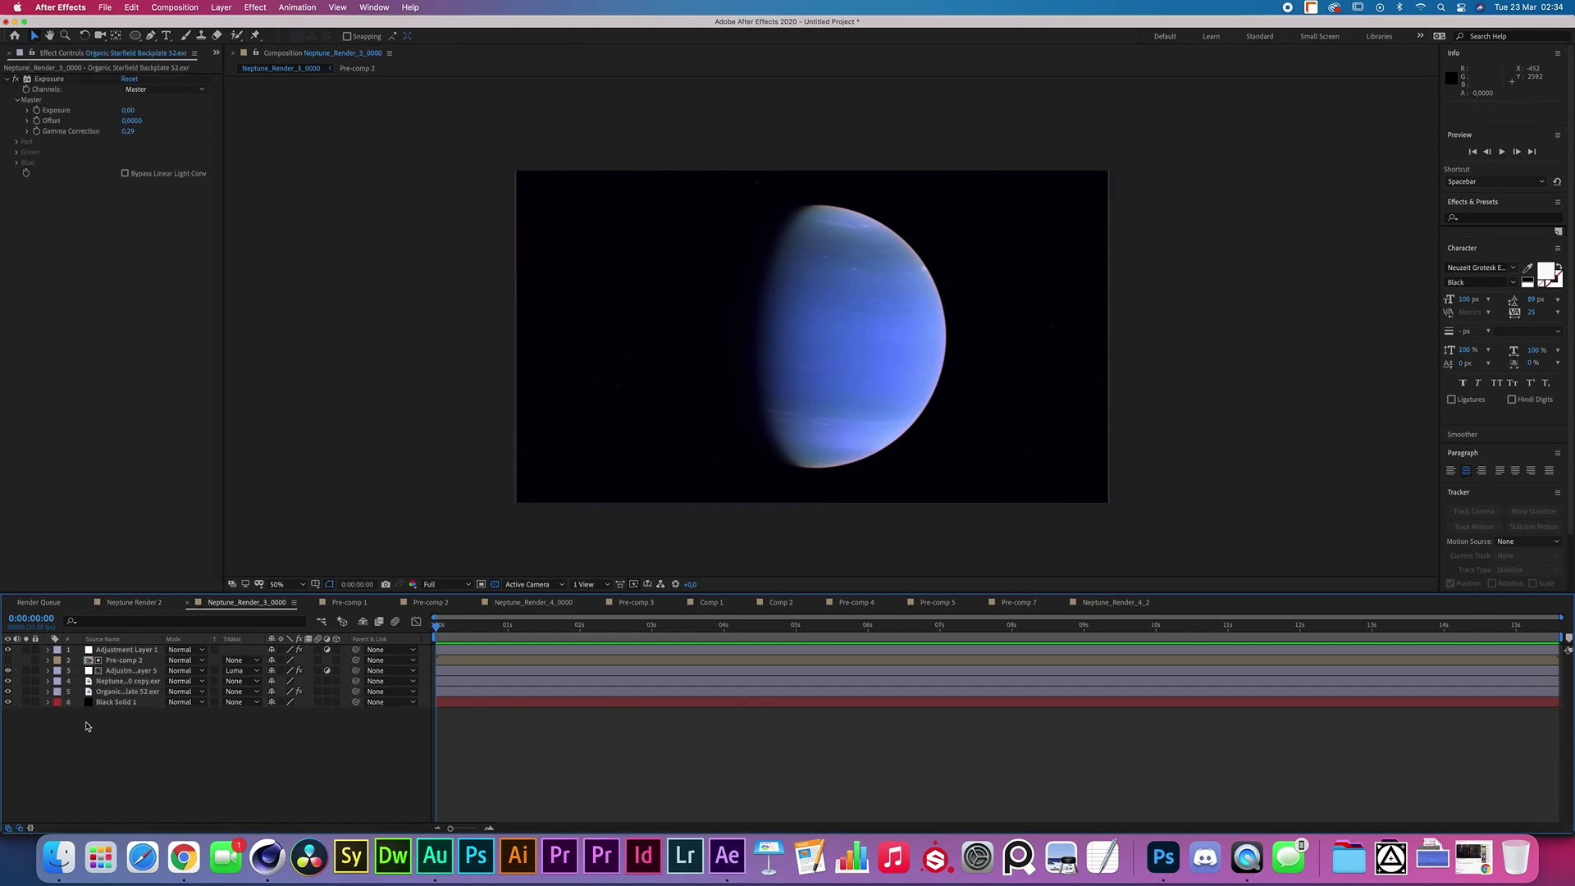
{"action": "left_click", "coordinate": [115, 671]}
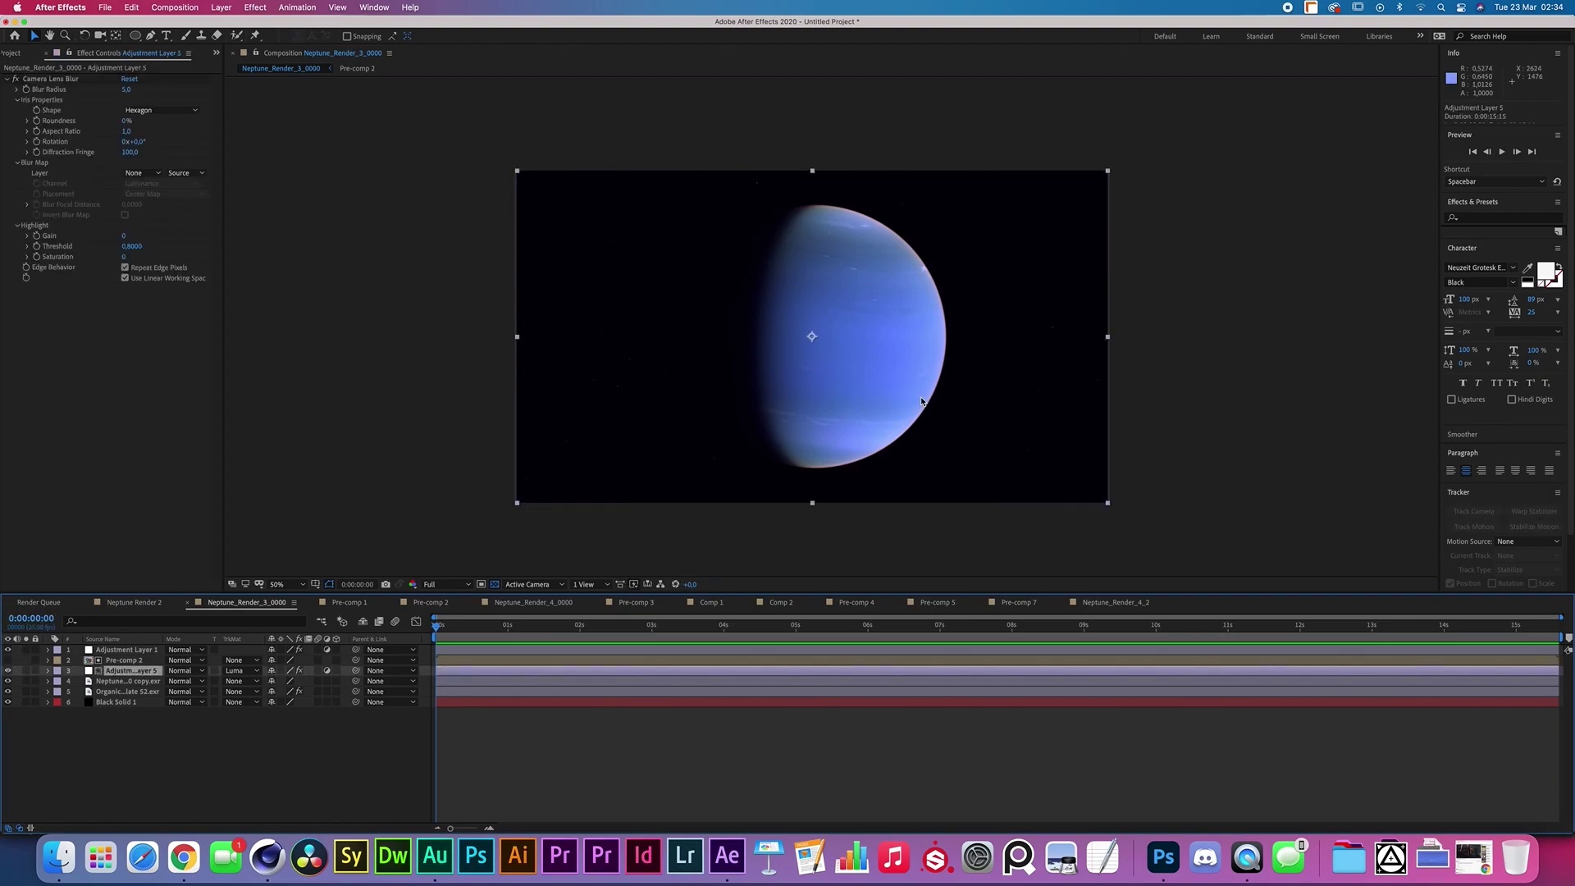
{"action": "key", "text": "period"}
{"action": "key", "text": "period"}
{"action": "key", "text": "space"}
{"action": "left_click_drag", "start_coordinate": [1261, 190], "coordinate": [757, 398]}
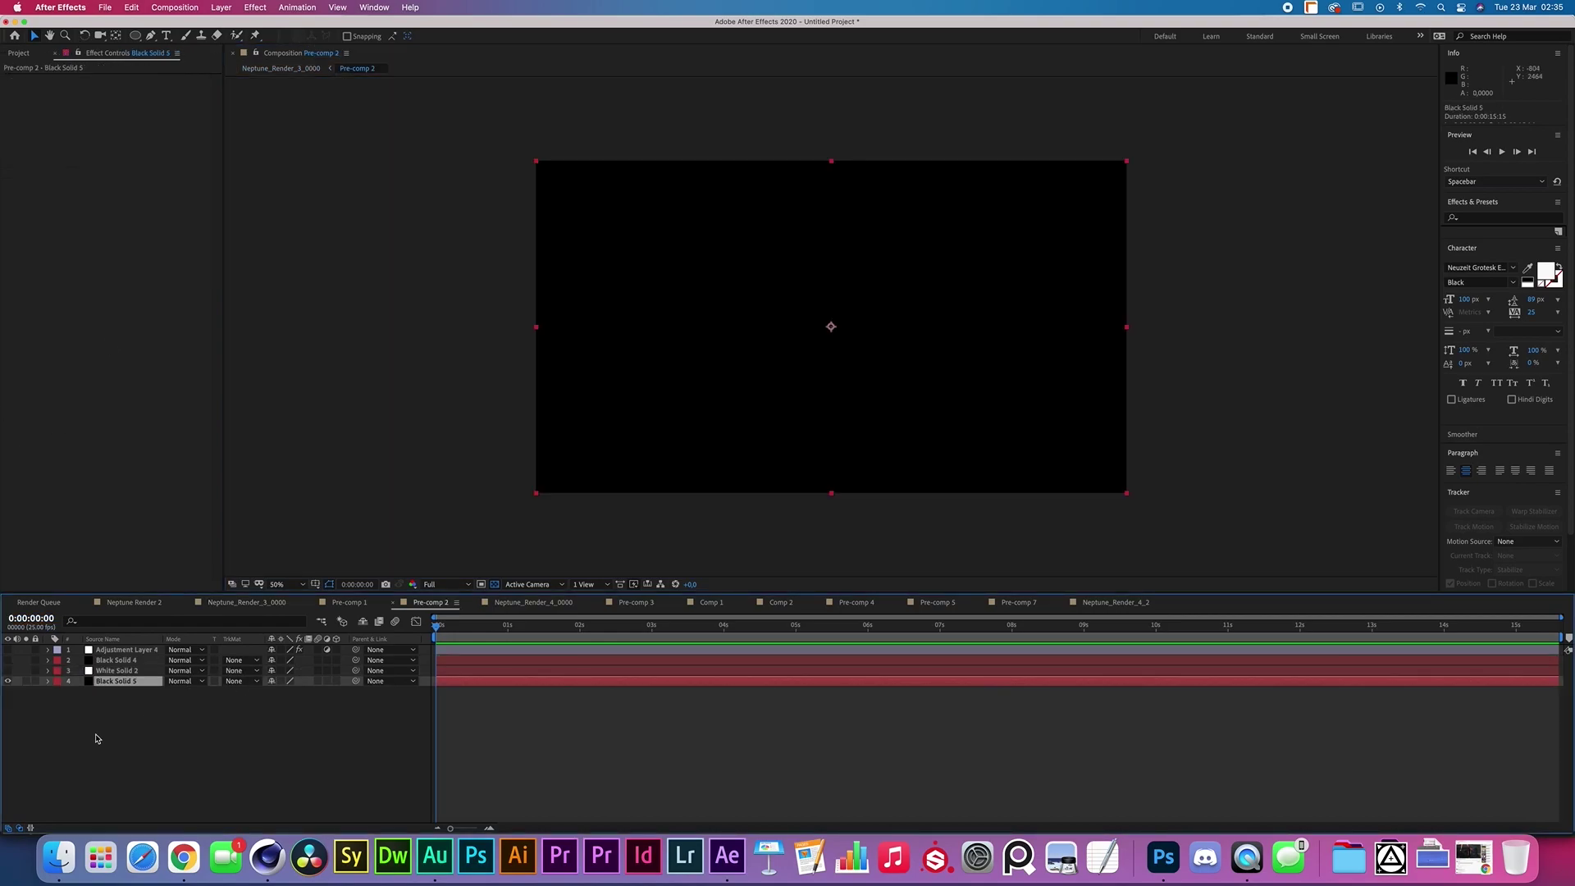
Step: Turn on the visibility of White Solid 2 above the black background in Pre-comp 2
{"action": "left_click", "coordinate": [182, 762]}
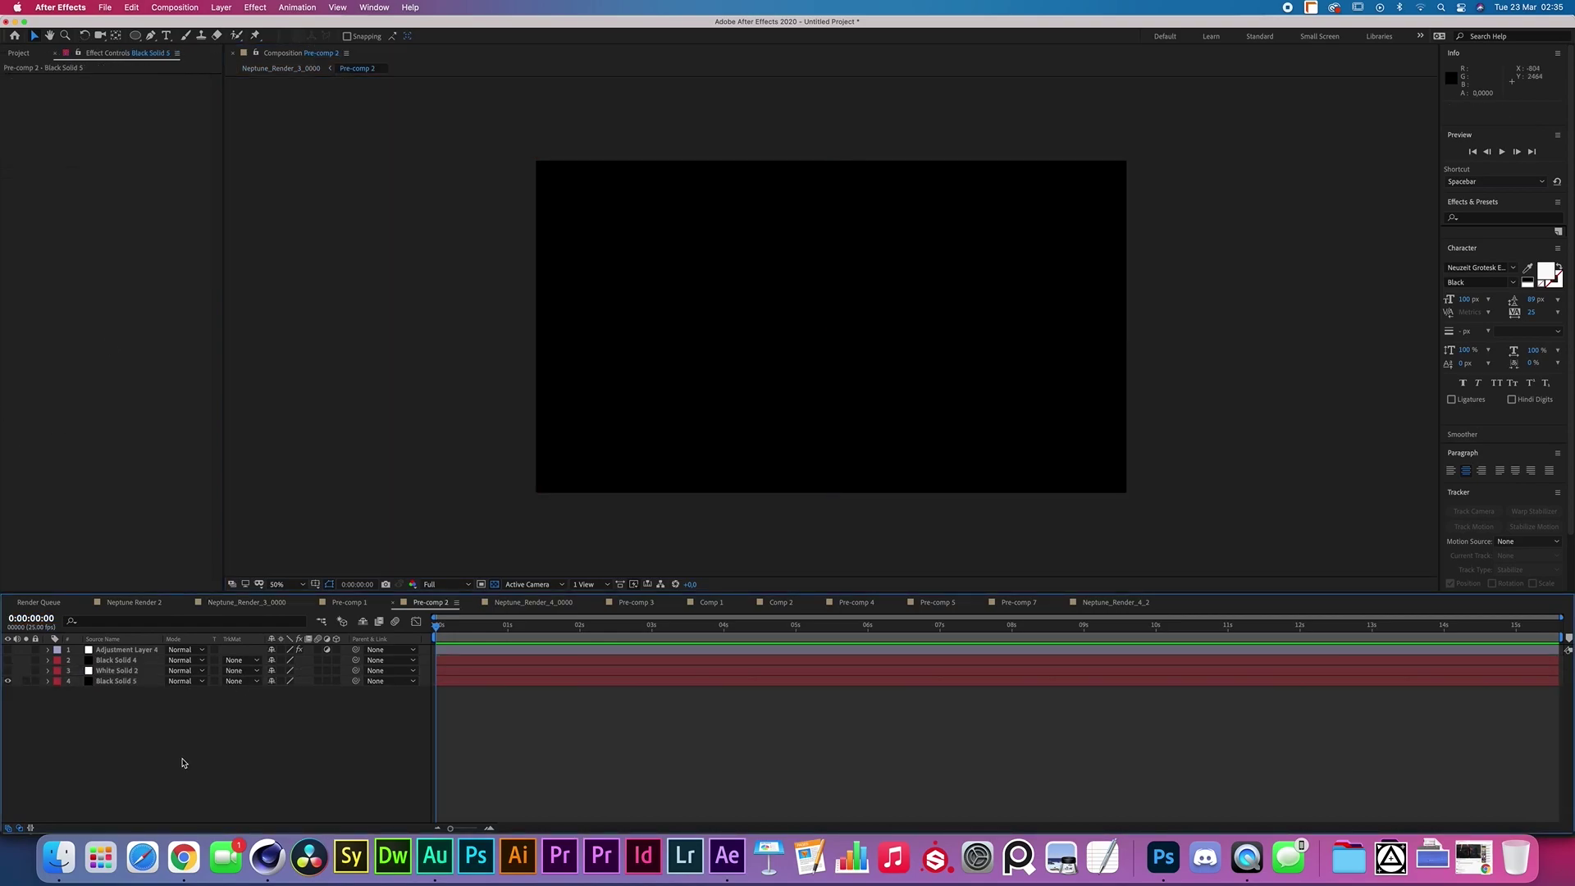
{"action": "left_click", "coordinate": [131, 672]}
{"action": "left_click", "coordinate": [7, 680]}
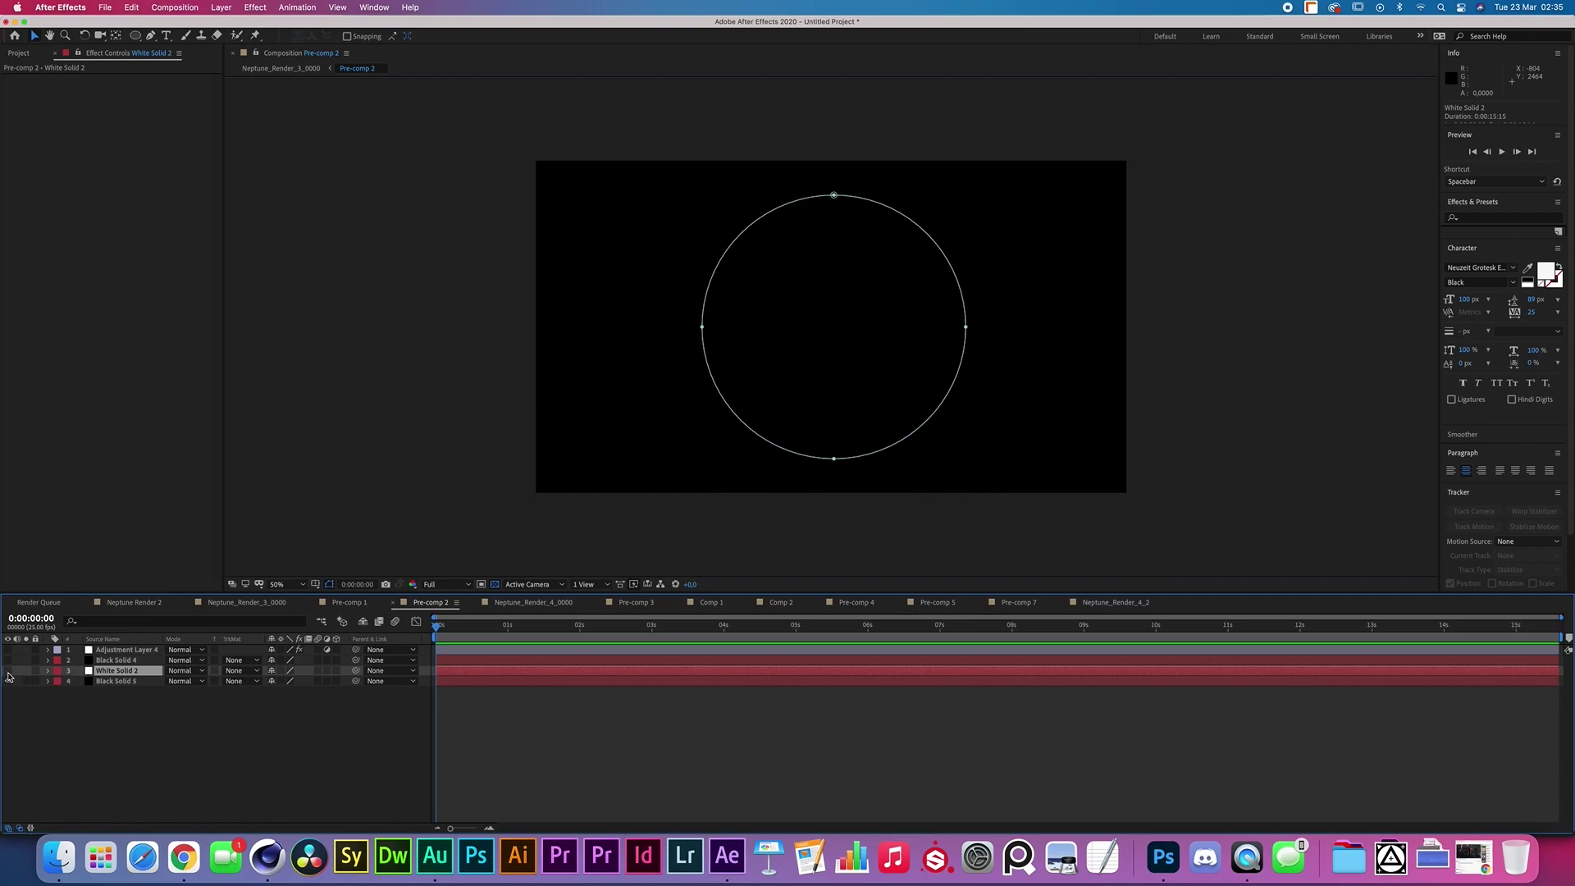
{"action": "left_click", "coordinate": [7, 671]}
{"action": "left_click", "coordinate": [165, 736]}
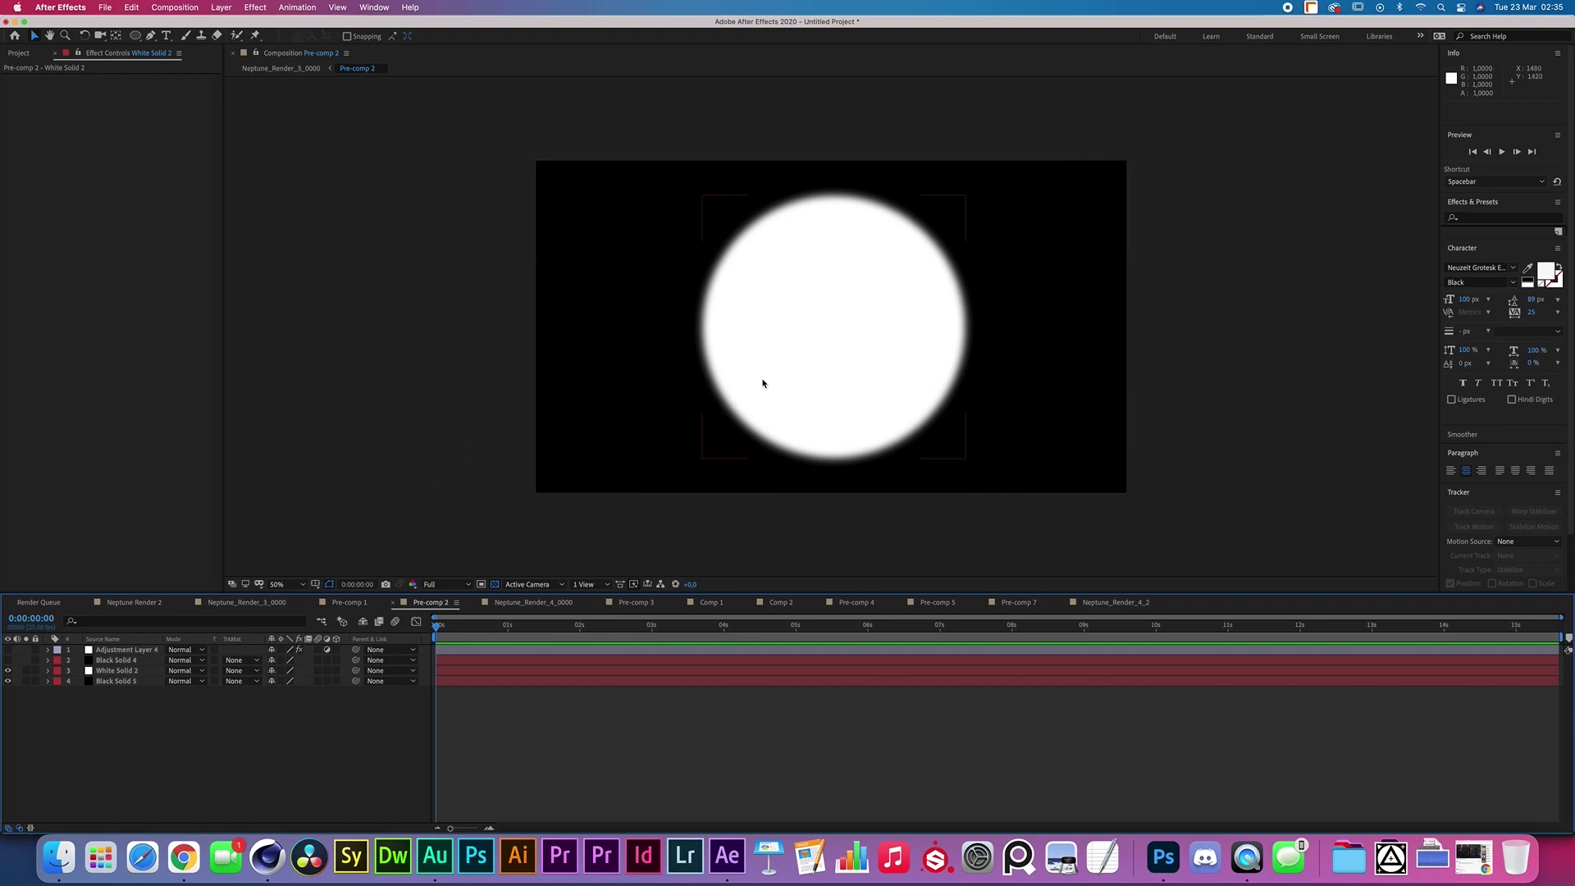
Step: Check the Mask Feather setting of White Solid 2's circular mask and collapse its properties
{"action": "left_click", "coordinate": [255, 7]}
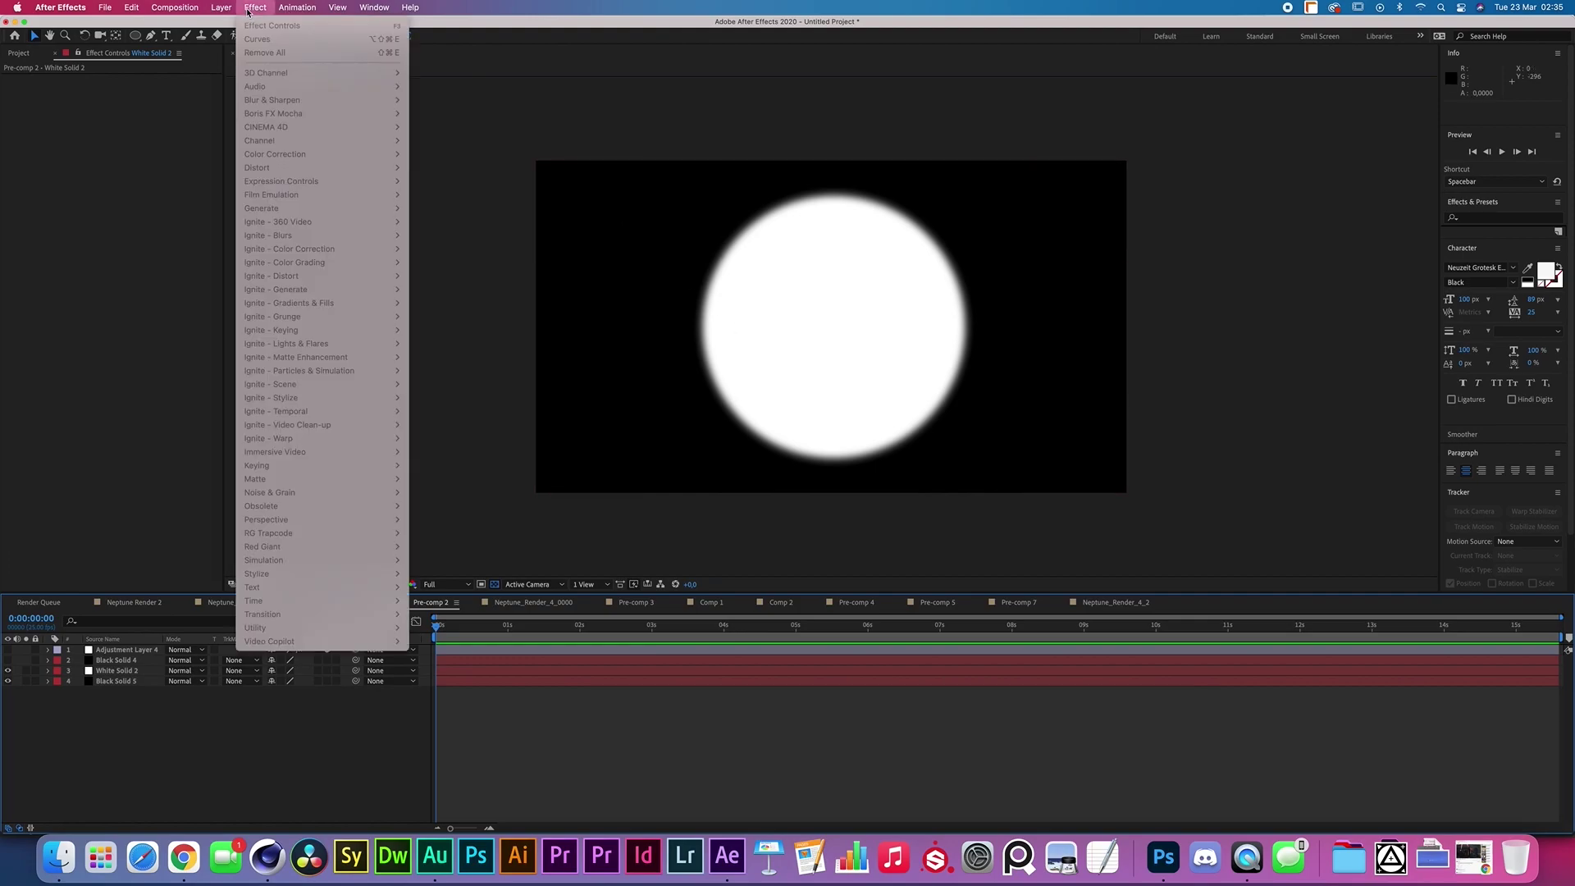
{"action": "left_click", "coordinate": [356, 722]}
{"action": "left_click", "coordinate": [119, 671]}
{"action": "key", "text": "f"}
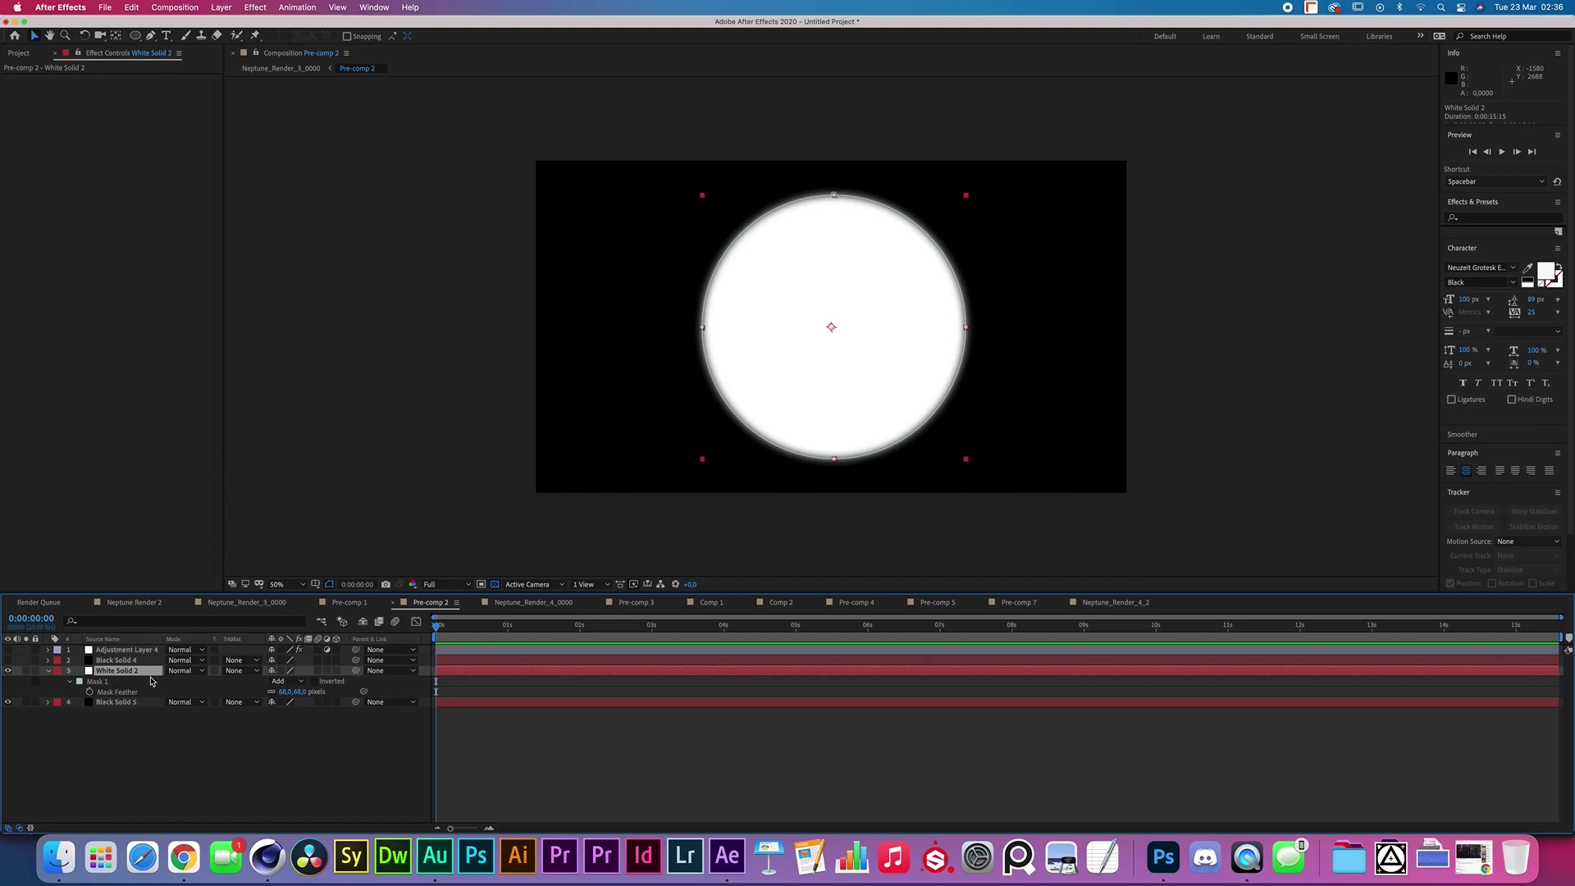
{"action": "left_click", "coordinate": [303, 775]}
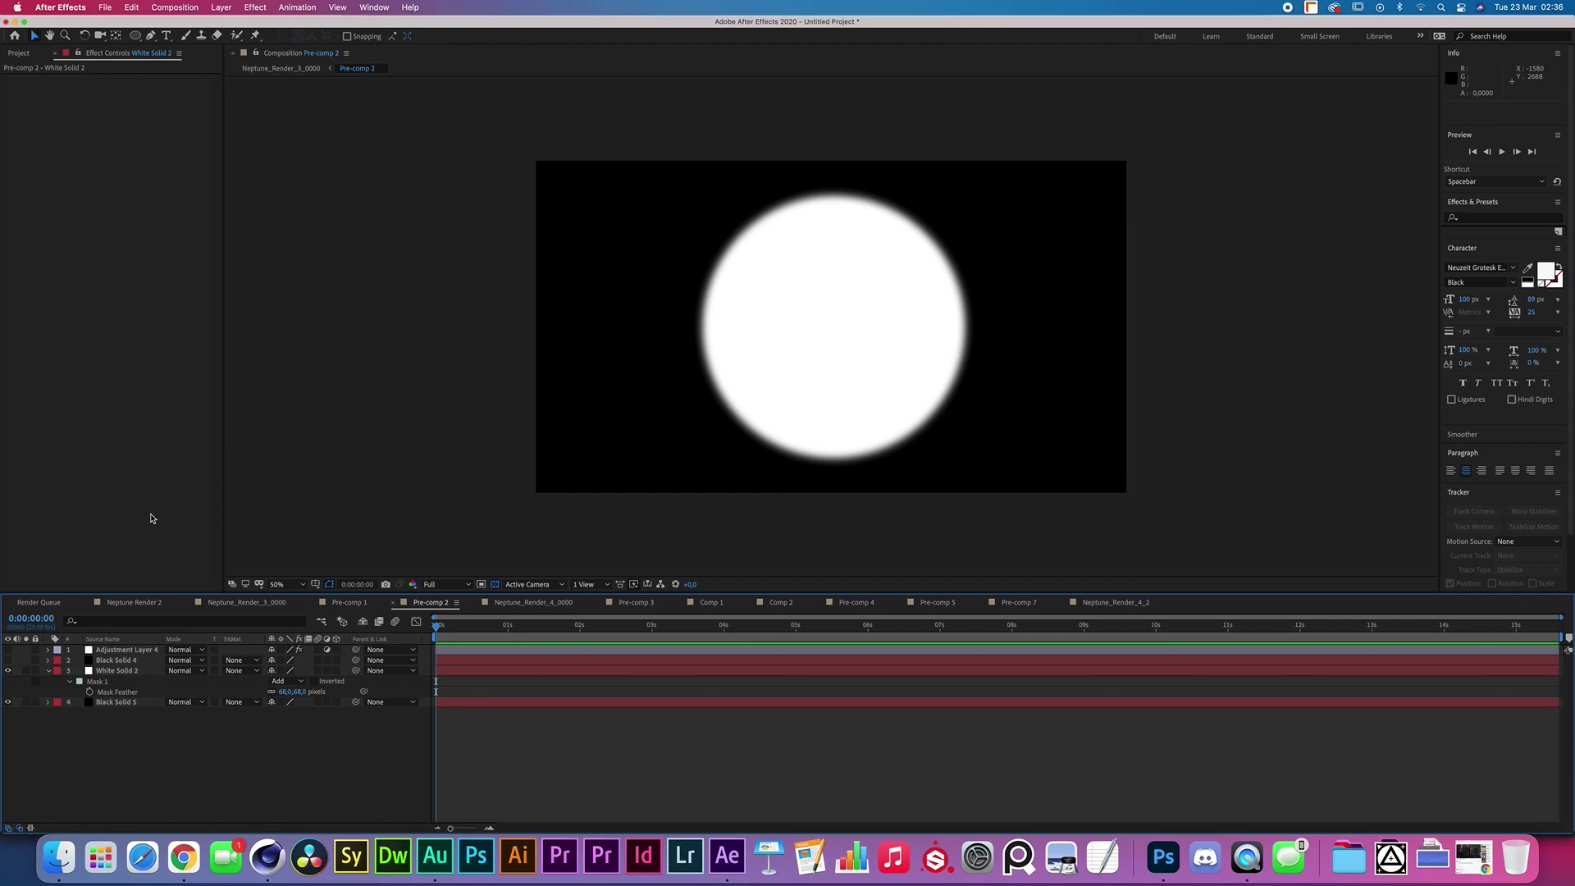
{"action": "left_click", "coordinate": [49, 671]}
Step: Turn on the visibility of Black Solid 4 so it covers the white circle except for a soft outer ring
{"action": "left_click", "coordinate": [131, 671]}
{"action": "left_click", "coordinate": [132, 661]}
{"action": "left_click", "coordinate": [7, 659]}
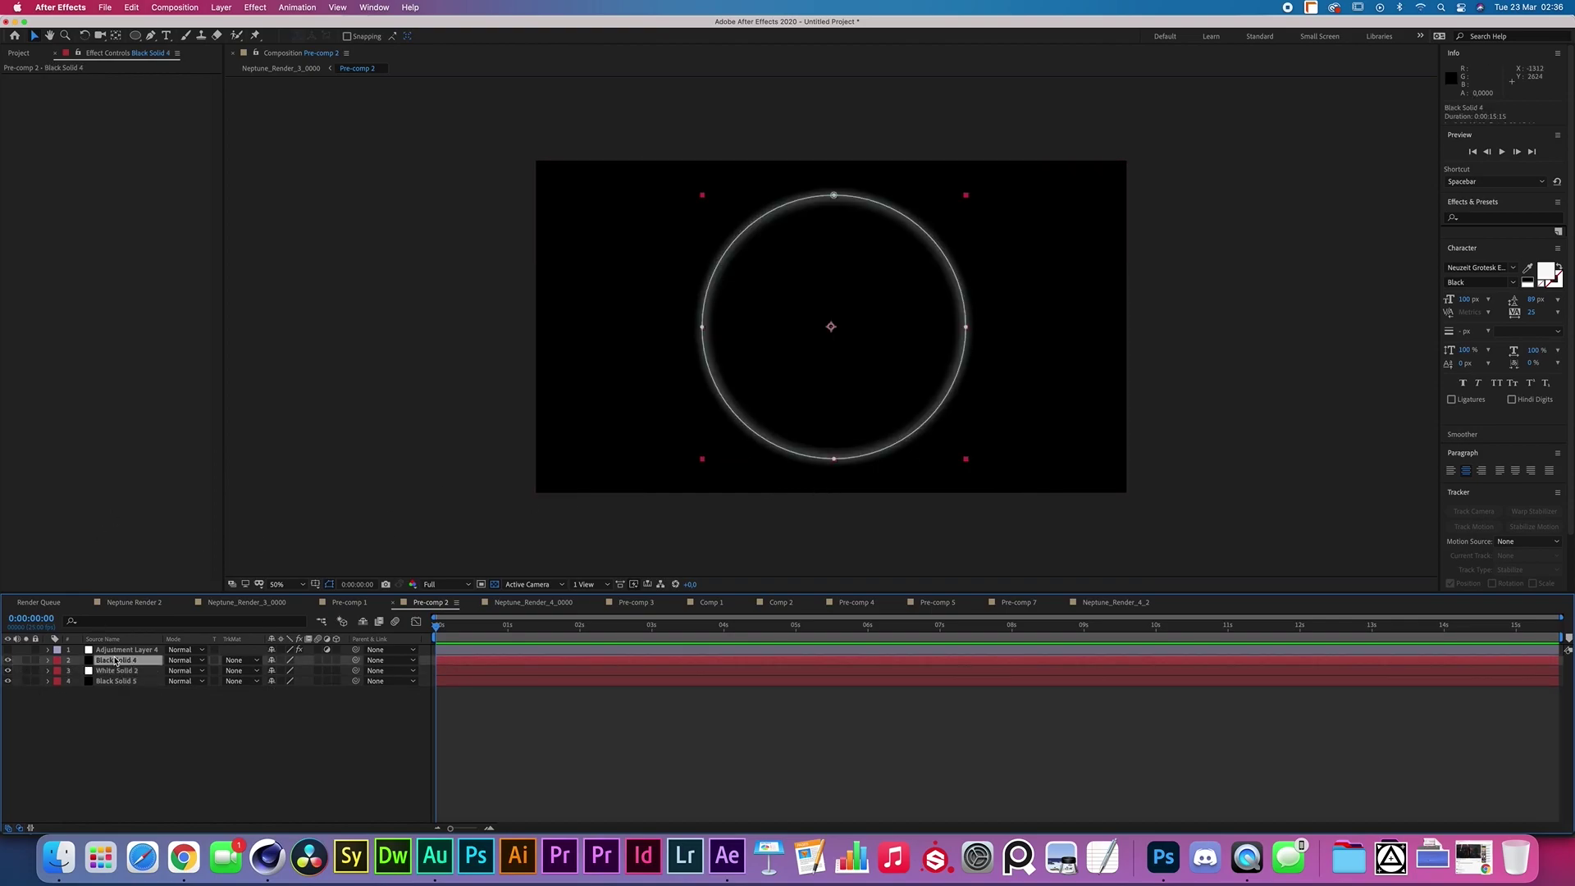
{"action": "left_click", "coordinate": [166, 739]}
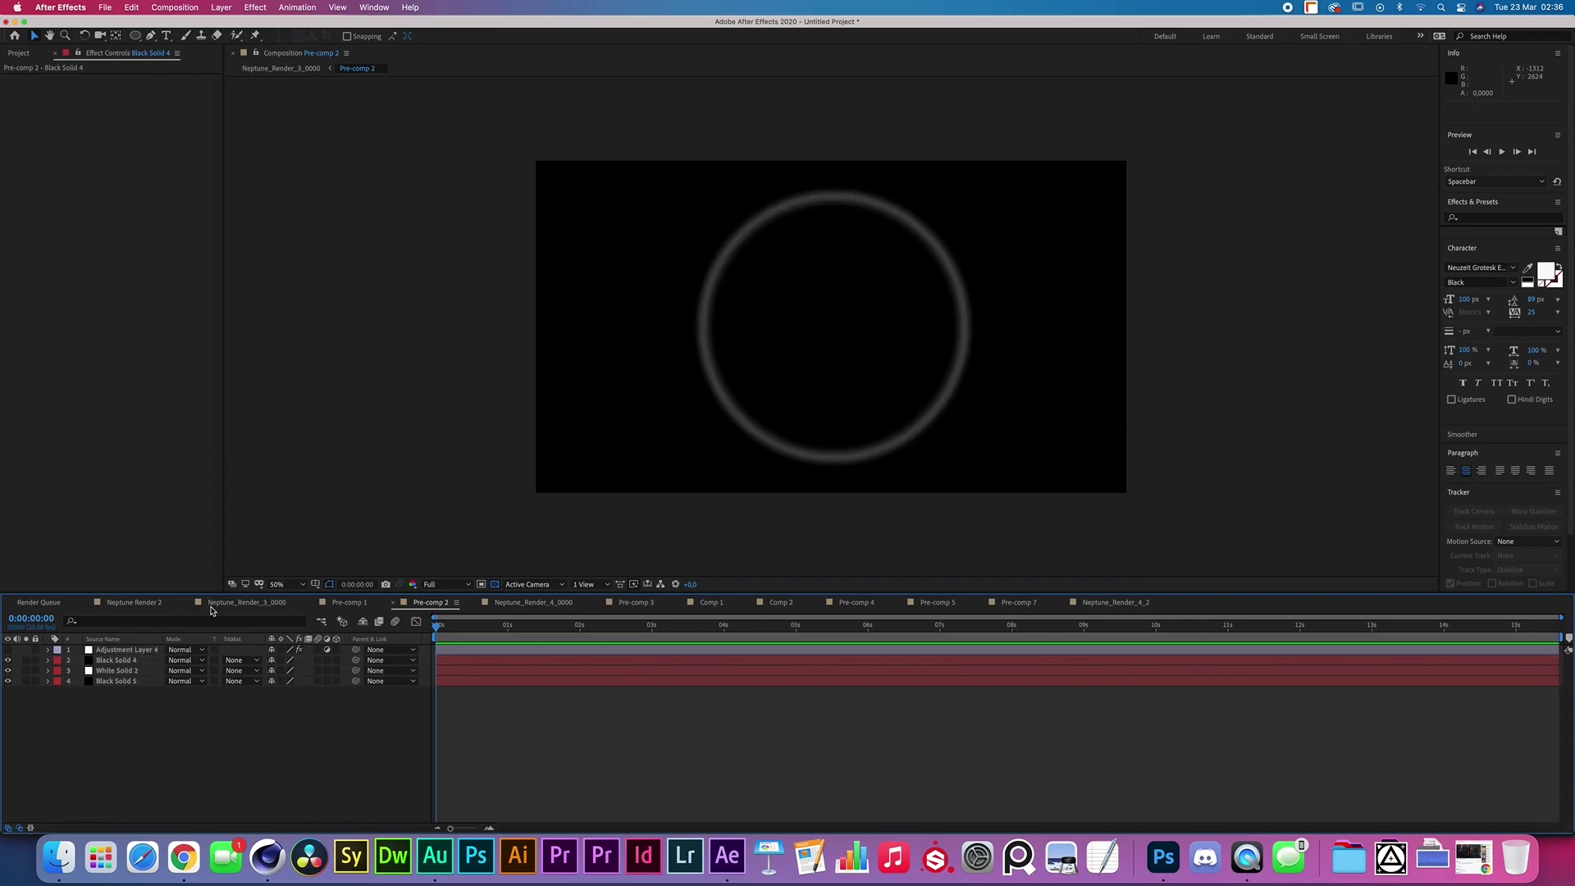
Step: Check the Mask Feather setting of Black Solid 4's circular mask and collapse its properties
{"action": "left_click", "coordinate": [148, 660]}
{"action": "key", "text": "f"}
{"action": "left_click", "coordinate": [310, 748]}
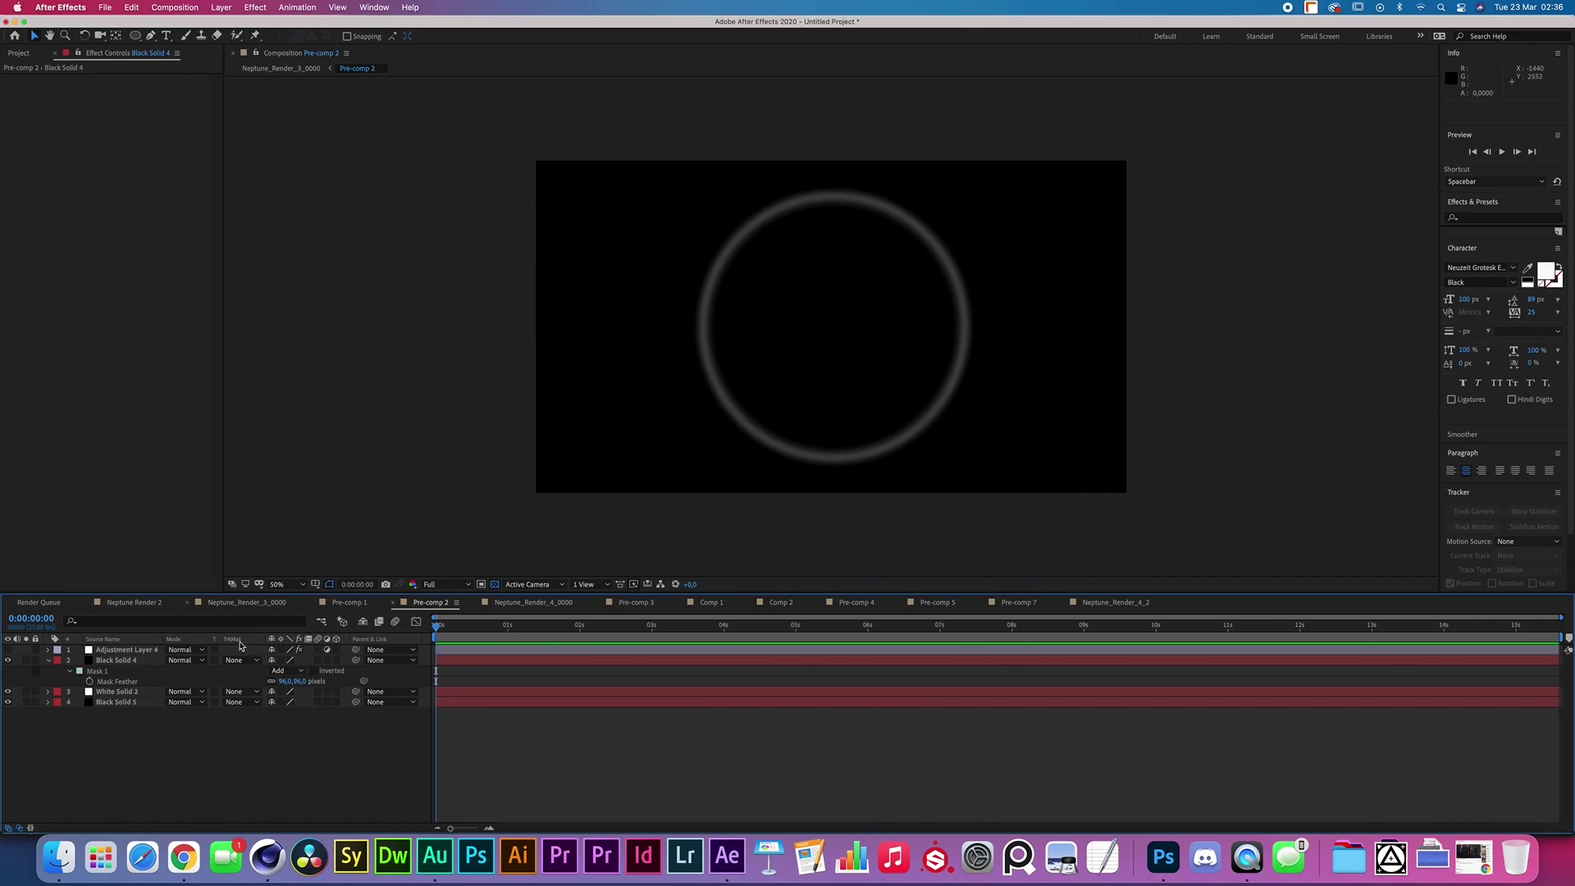
{"action": "left_click", "coordinate": [49, 661]}
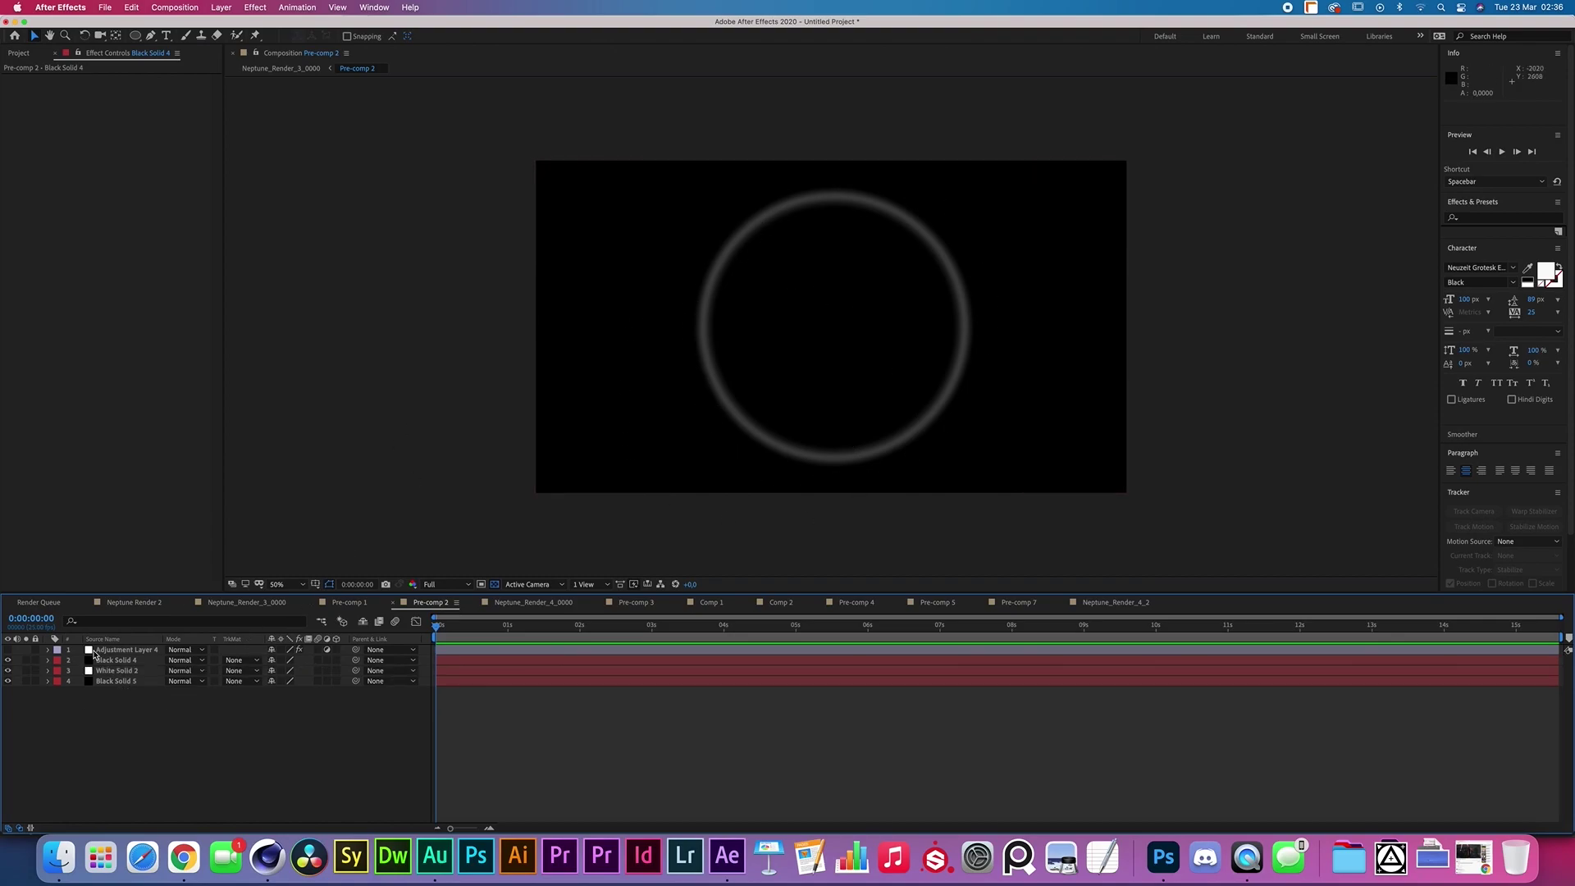
Step: Turn on Adjustment Layer 4 to brighten the ring matte with its Exposure effect
{"action": "left_click", "coordinate": [116, 650]}
{"action": "left_click", "coordinate": [7, 650]}
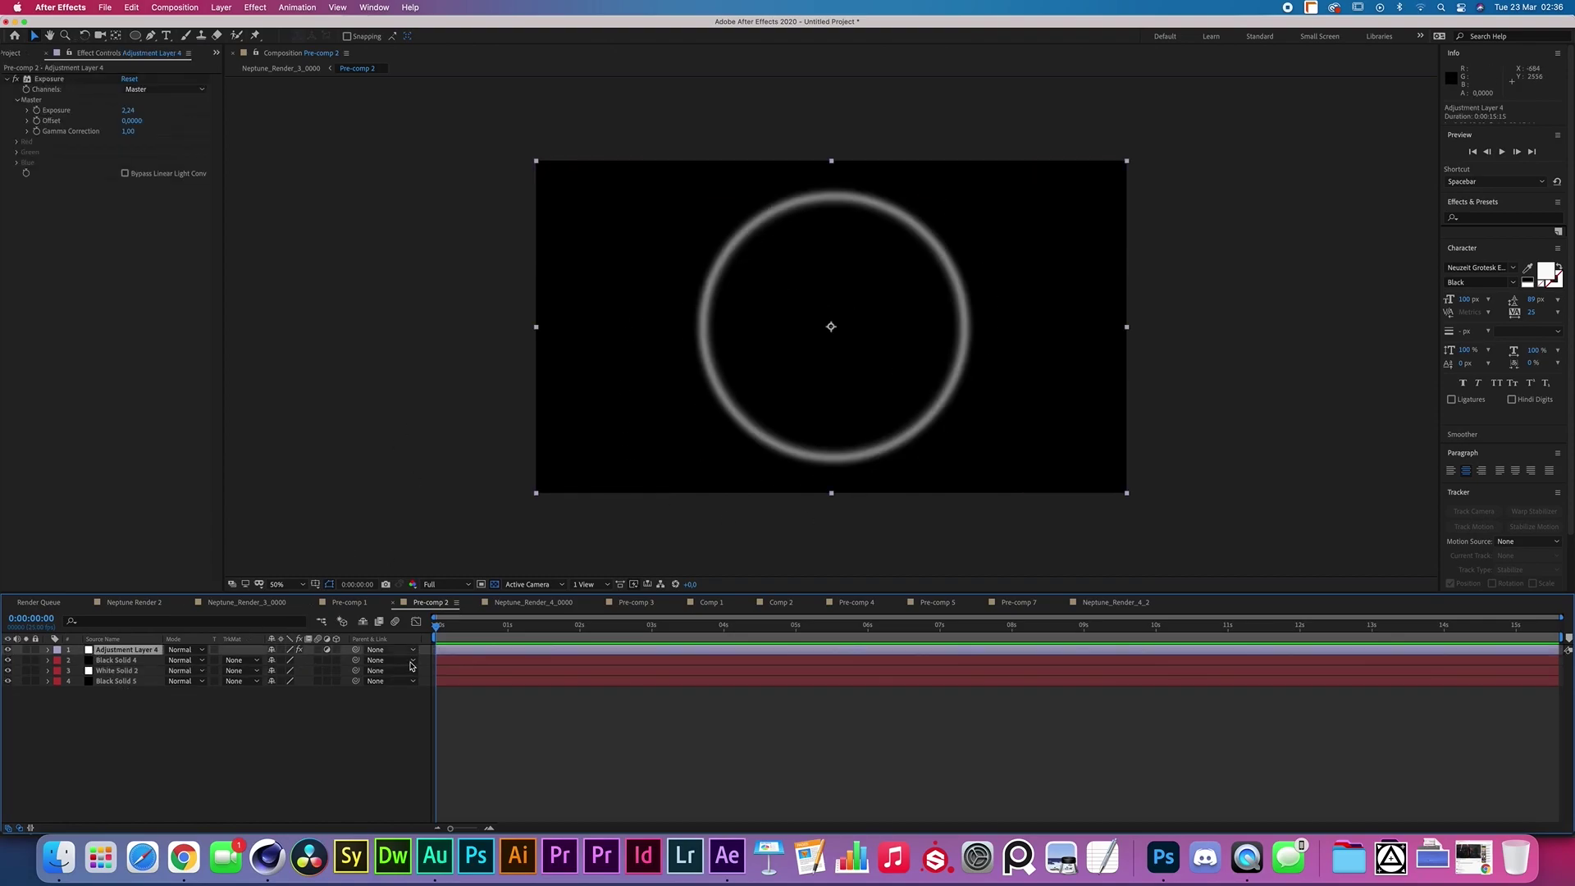
{"action": "left_click", "coordinate": [365, 712]}
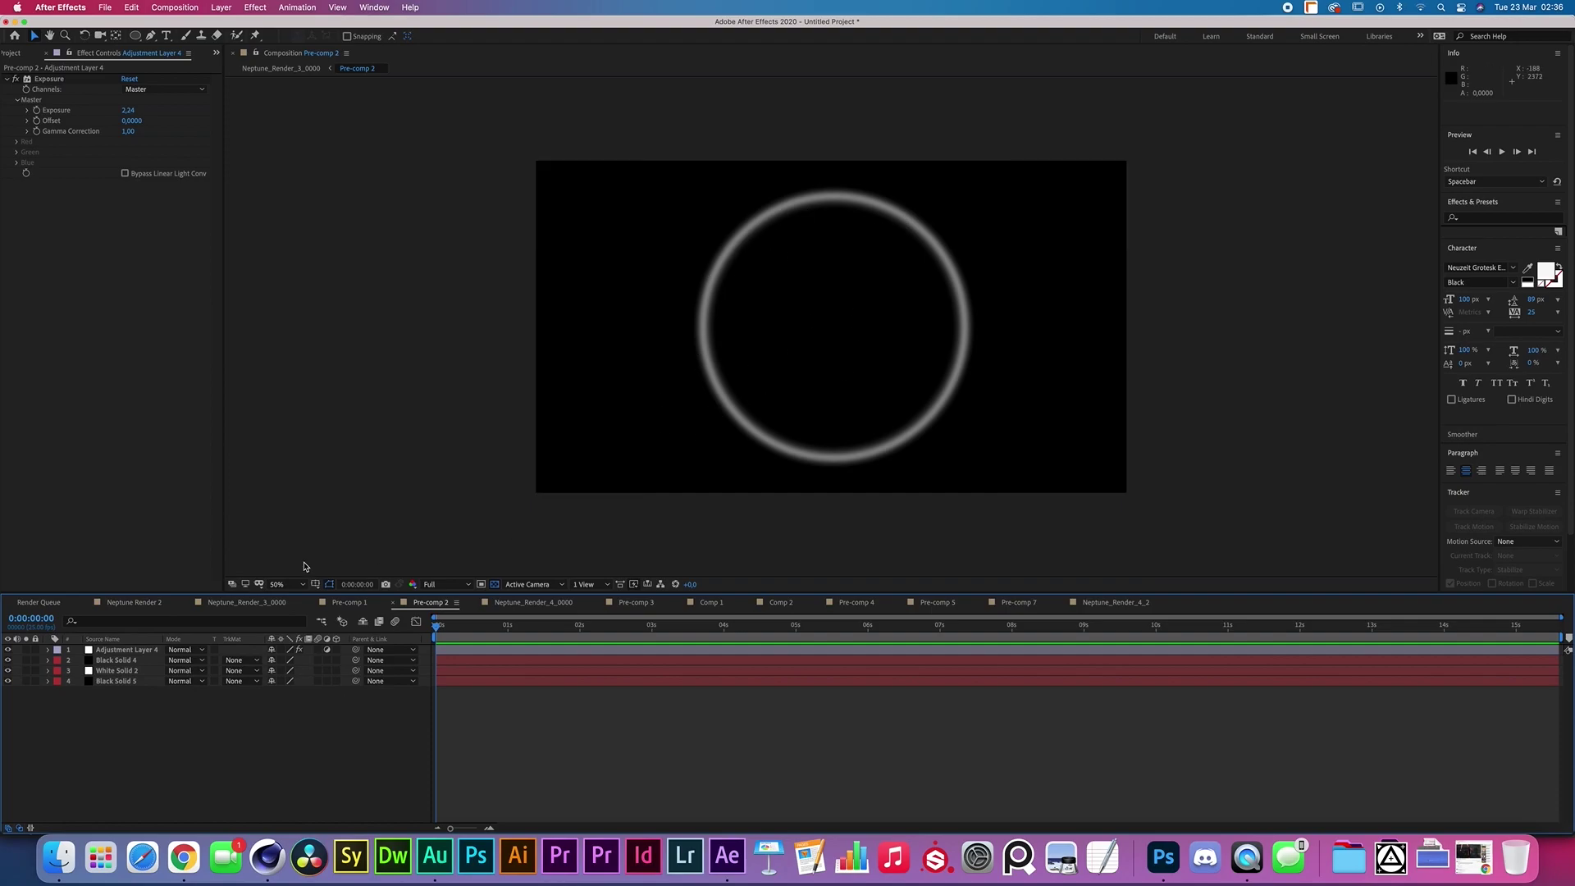
Step: Turn on Adjustment Layer 5 with its luma-matted Camera Lens Blur in Neptune_Render_3_0000, and inspect the softened planet edge
{"action": "left_click", "coordinate": [246, 602]}
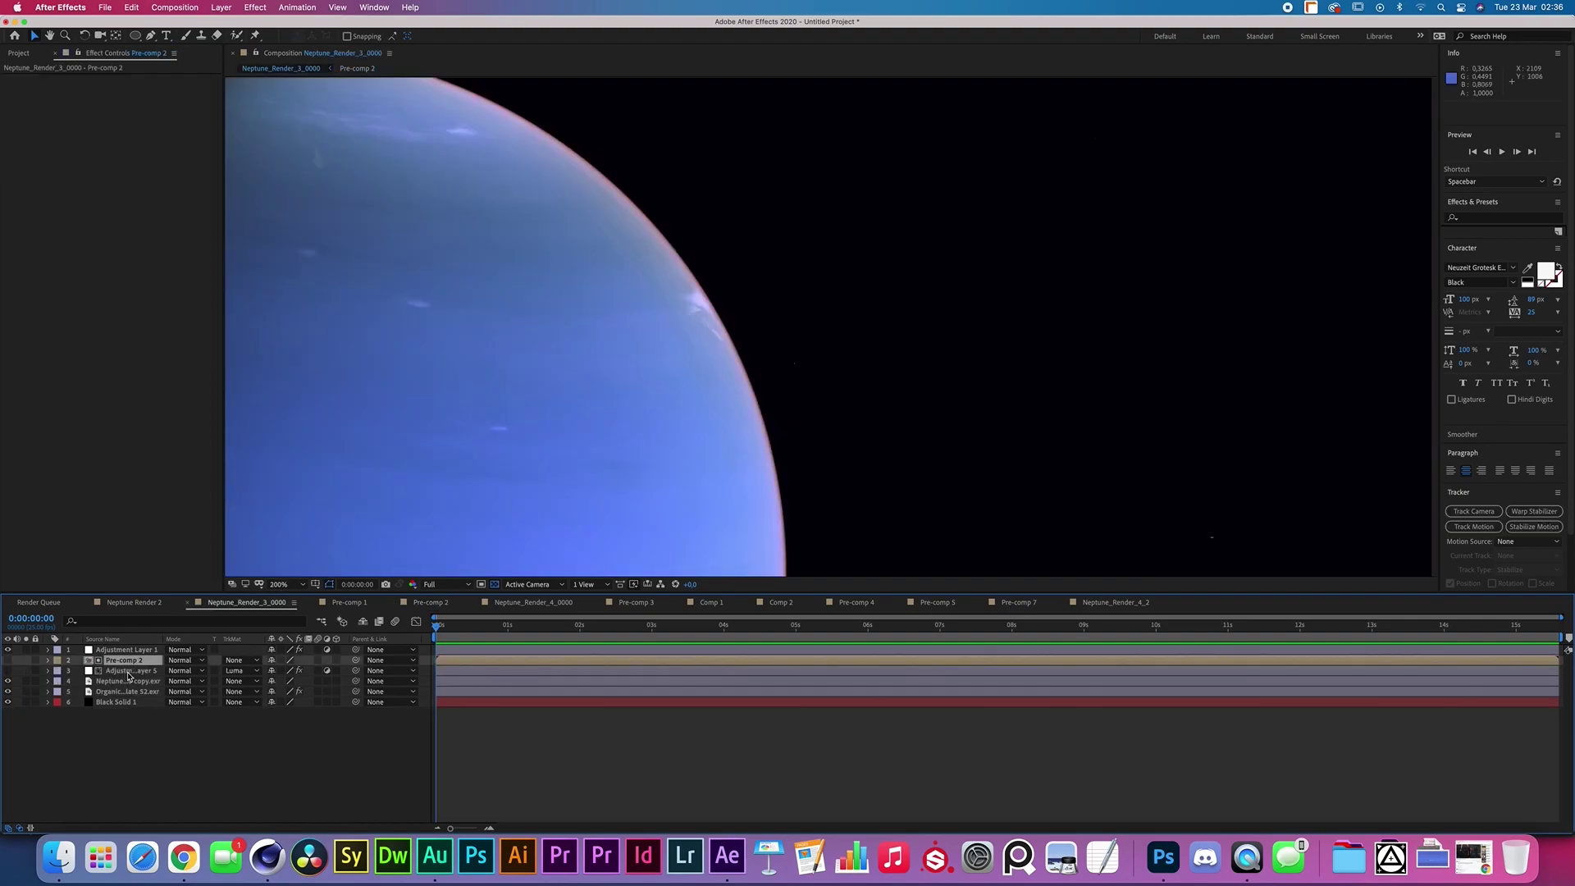
{"action": "left_click", "coordinate": [129, 671]}
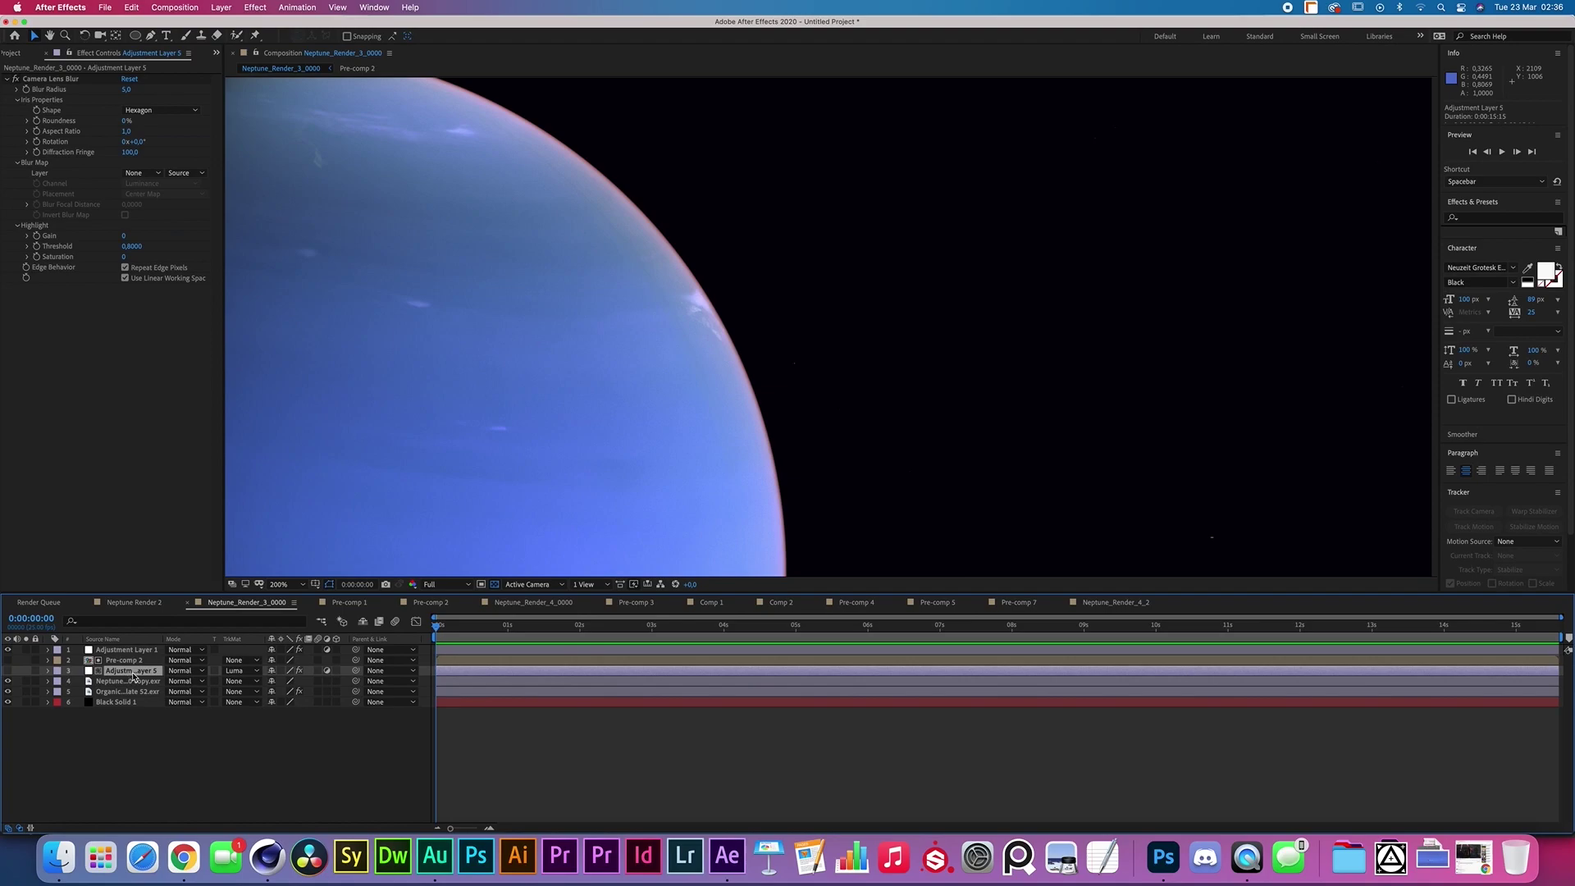
{"action": "left_click", "coordinate": [240, 671]}
{"action": "left_click", "coordinate": [263, 732]}
{"action": "left_click", "coordinate": [9, 670]}
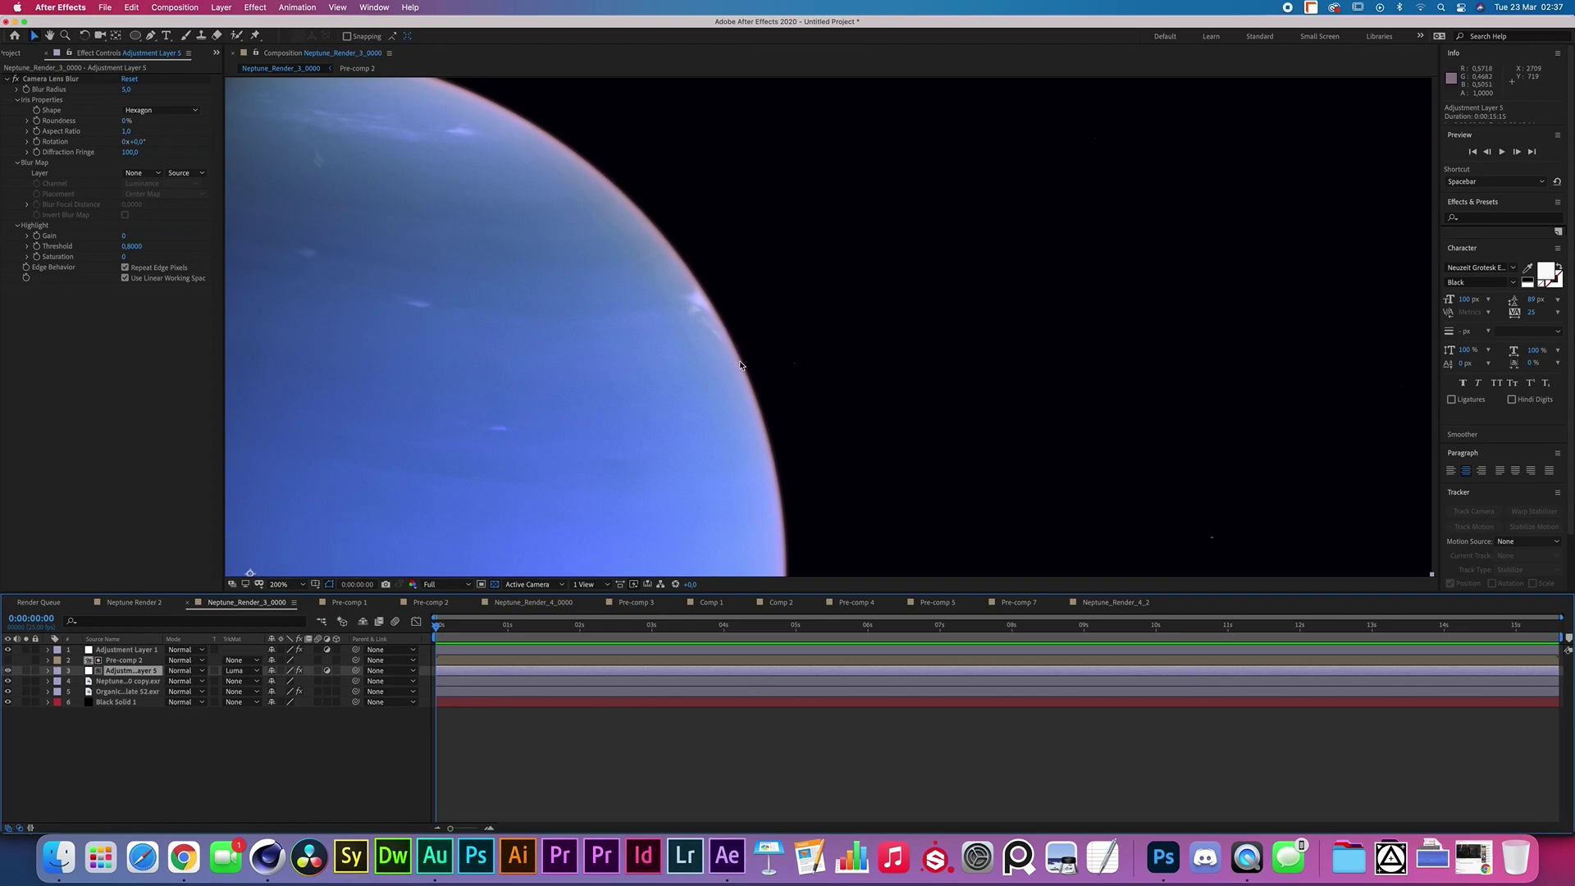
{"action": "scroll", "coordinate": [622, 214], "scroll_direction": "down", "scroll_amount": 2}
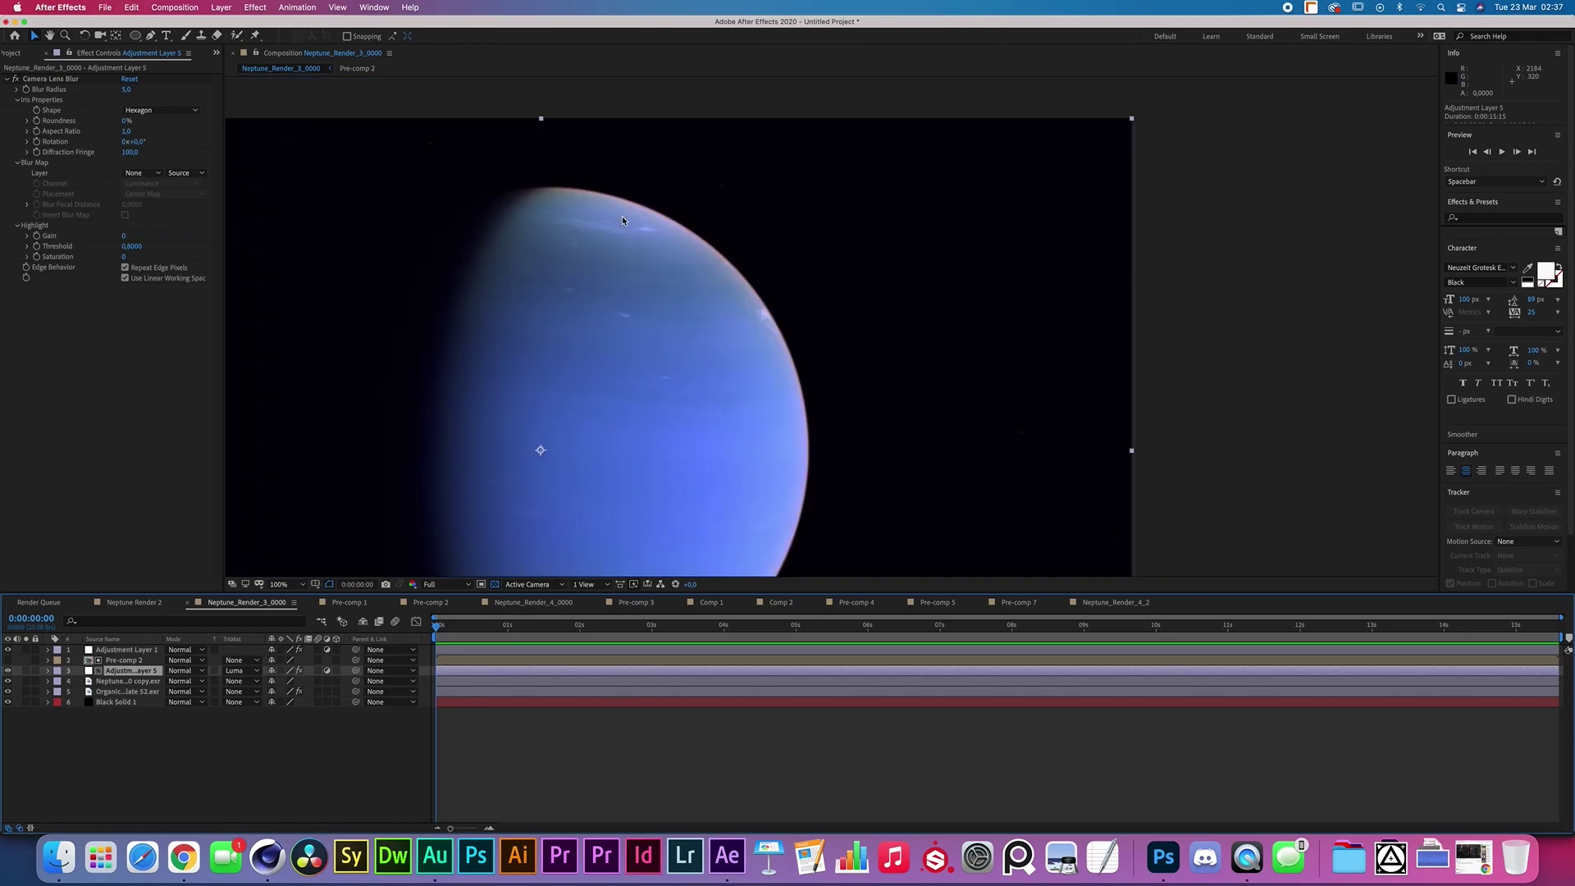
{"action": "scroll", "coordinate": [621, 215], "scroll_direction": "down", "scroll_amount": 2}
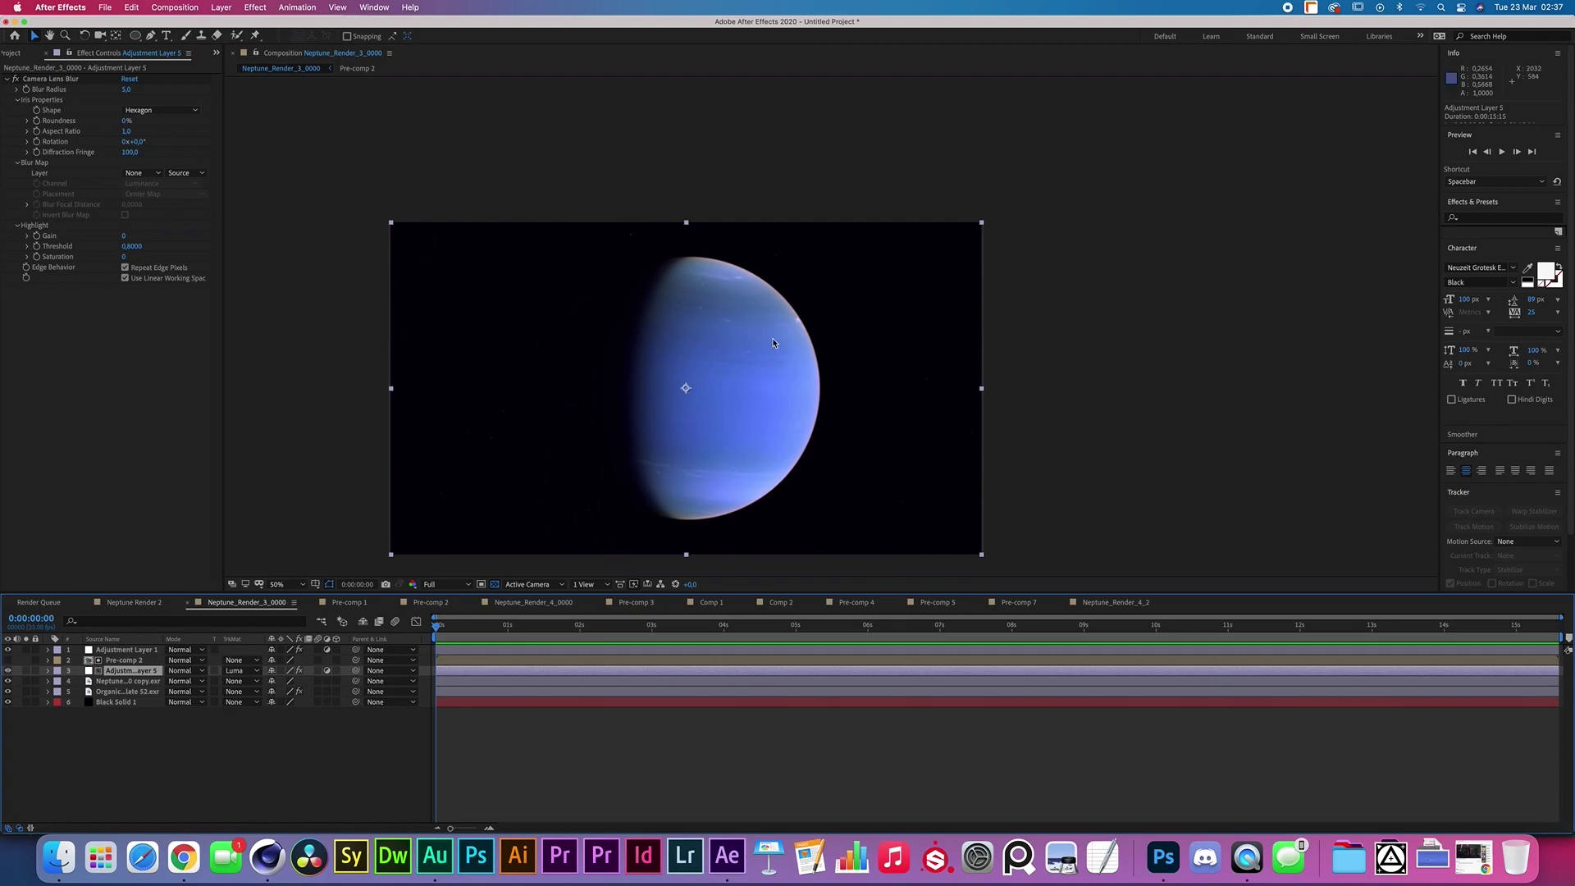
Step: Fit the frame in the viewer and switch off the Exposure and Tritone effects on Adjustment Layer 1
{"action": "key", "text": "shift+slash"}
{"action": "left_click", "coordinate": [182, 796]}
{"action": "left_click", "coordinate": [120, 649]}
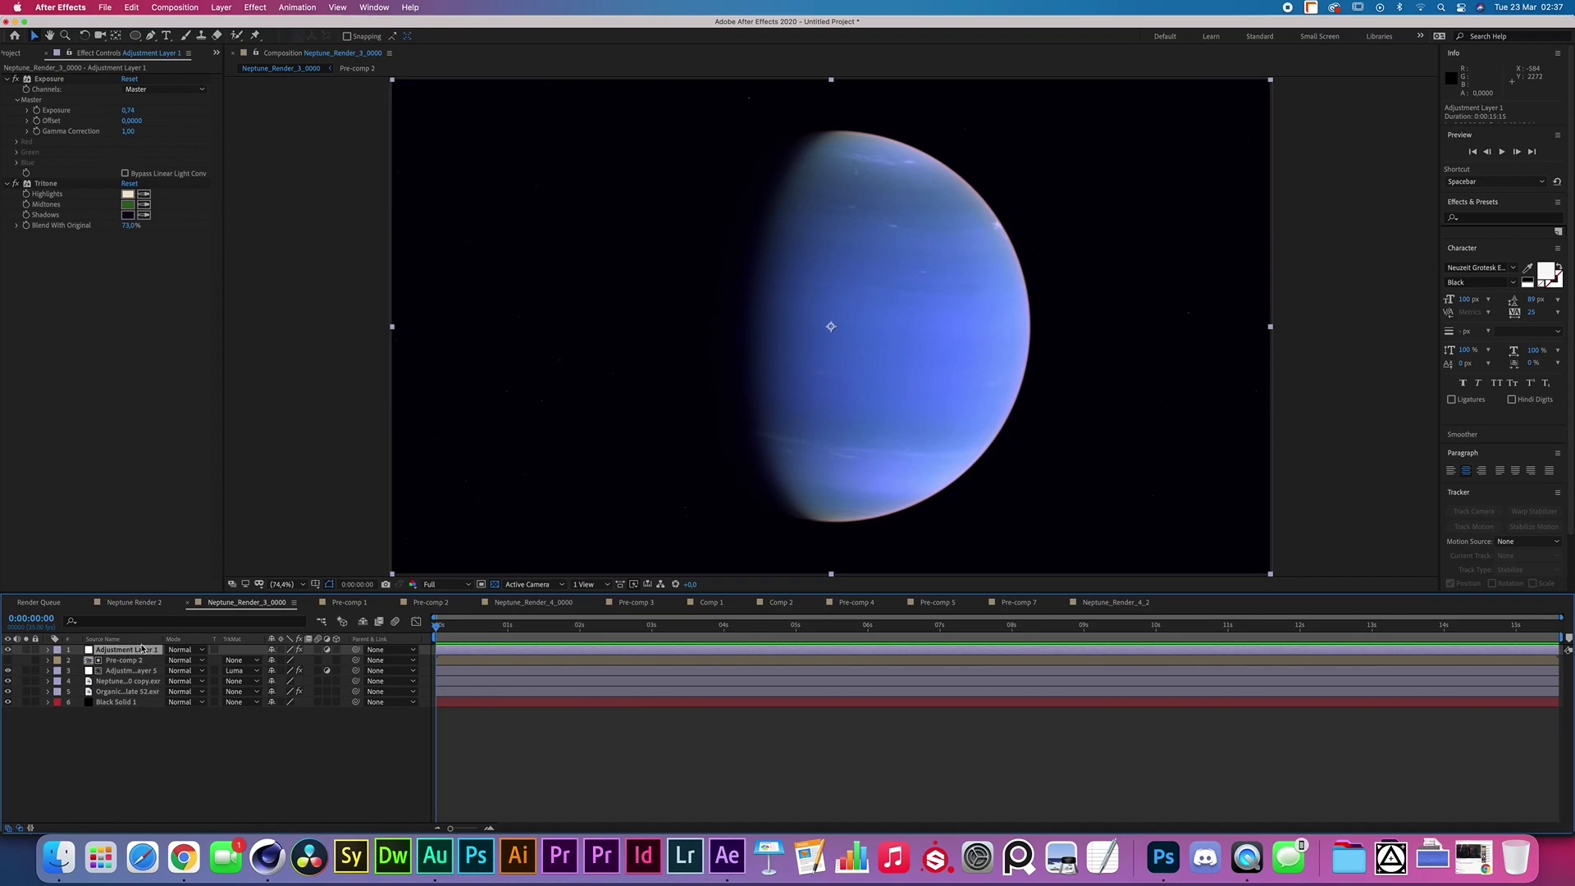
{"action": "left_click_drag", "start_coordinate": [15, 80], "coordinate": [15, 184]}
{"action": "left_click", "coordinate": [145, 291]}
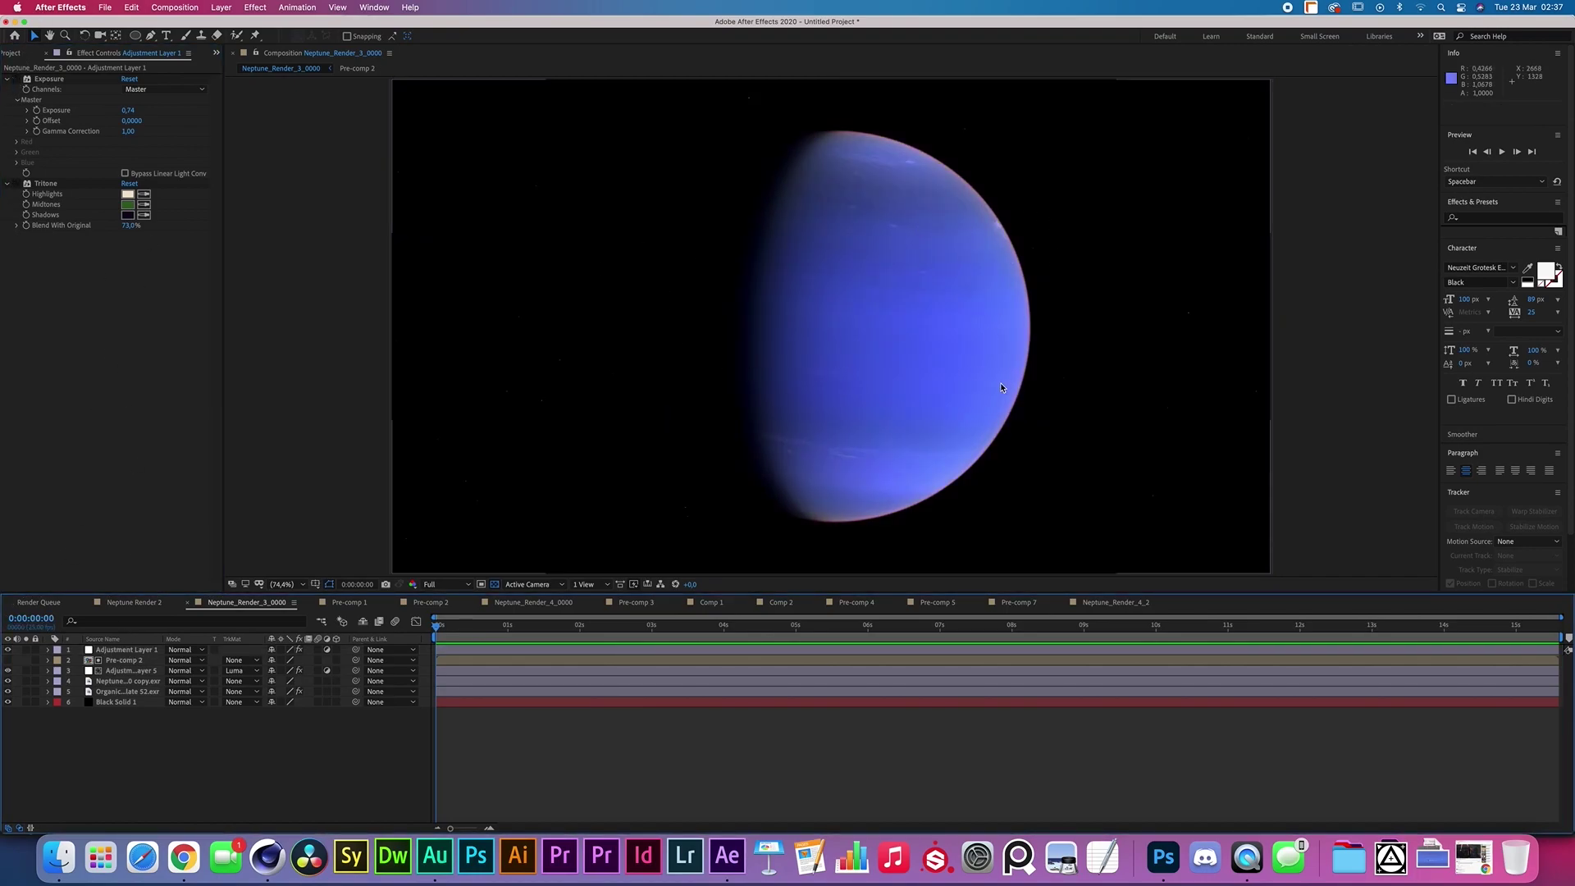
Step: Switch the Exposure and Tritone effects on Adjustment Layer 1 back on and select Tritone
{"action": "left_click", "coordinate": [15, 79]}
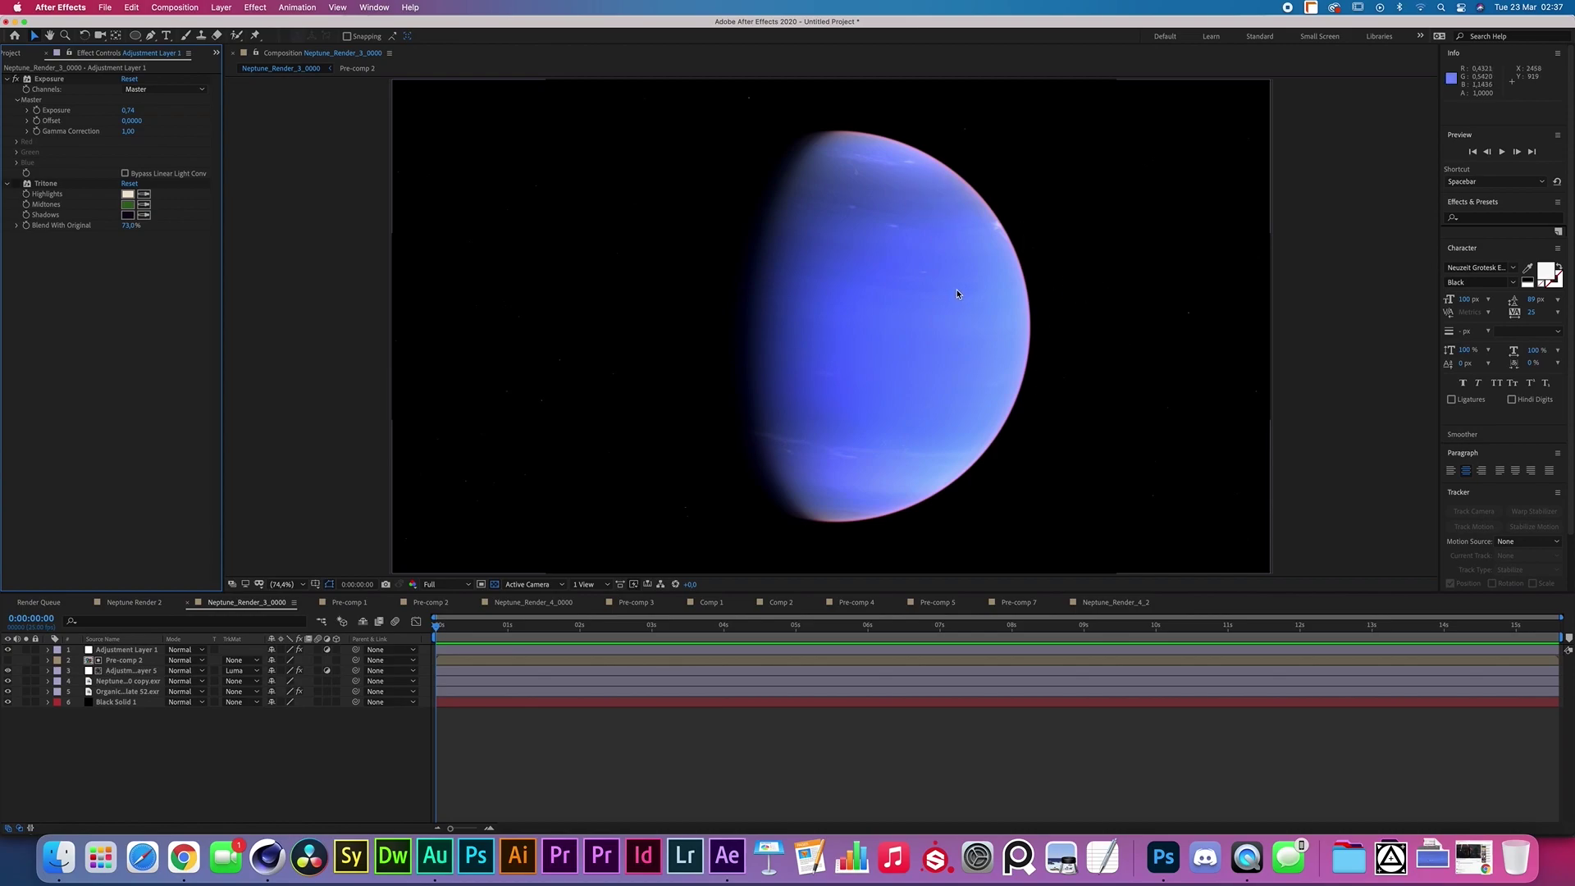
{"action": "left_click", "coordinate": [45, 183]}
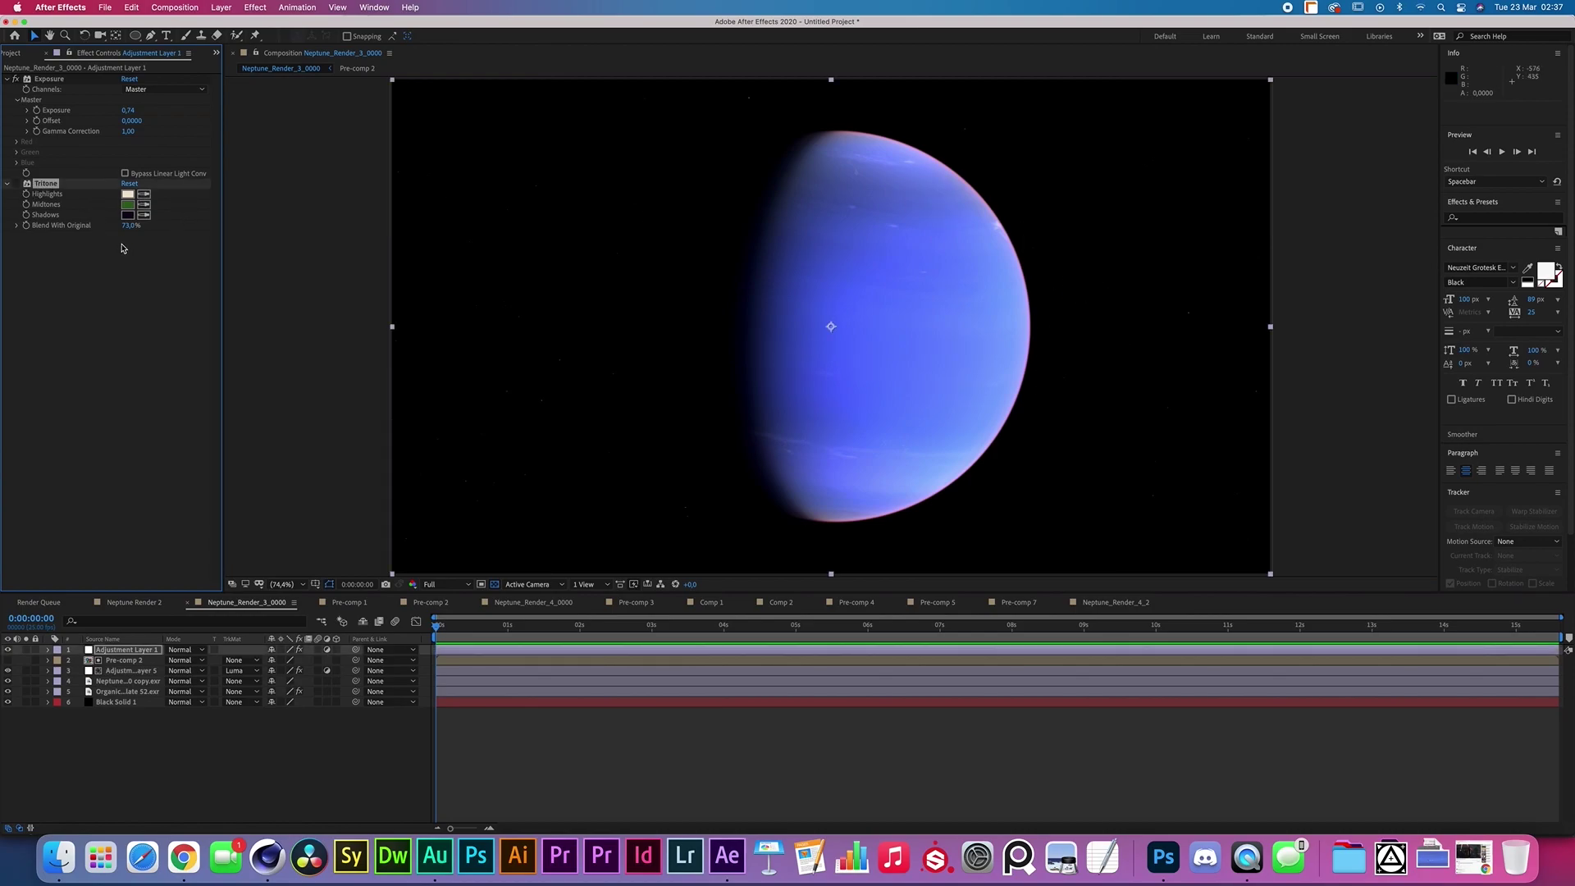
{"action": "key", "text": "super+z"}
{"action": "left_click", "coordinate": [65, 317]}
{"action": "left_click", "coordinate": [39, 187]}
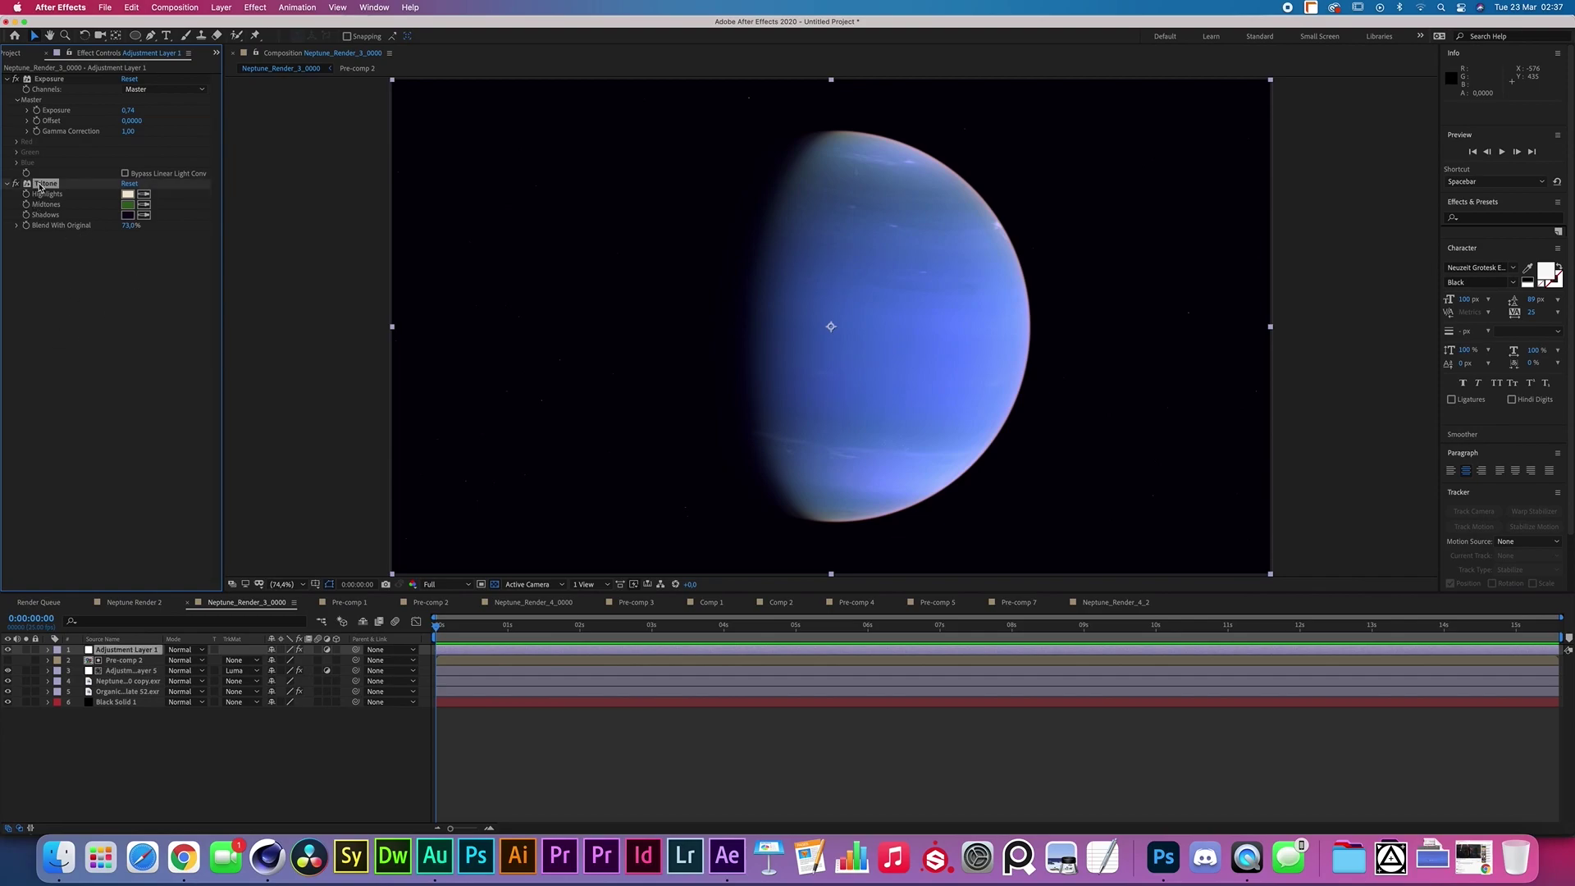
Step: Check the Highlights, Midtones and Shadows colours of the Tritone effect on Adjustment Layer 1
{"action": "left_click", "coordinate": [128, 197]}
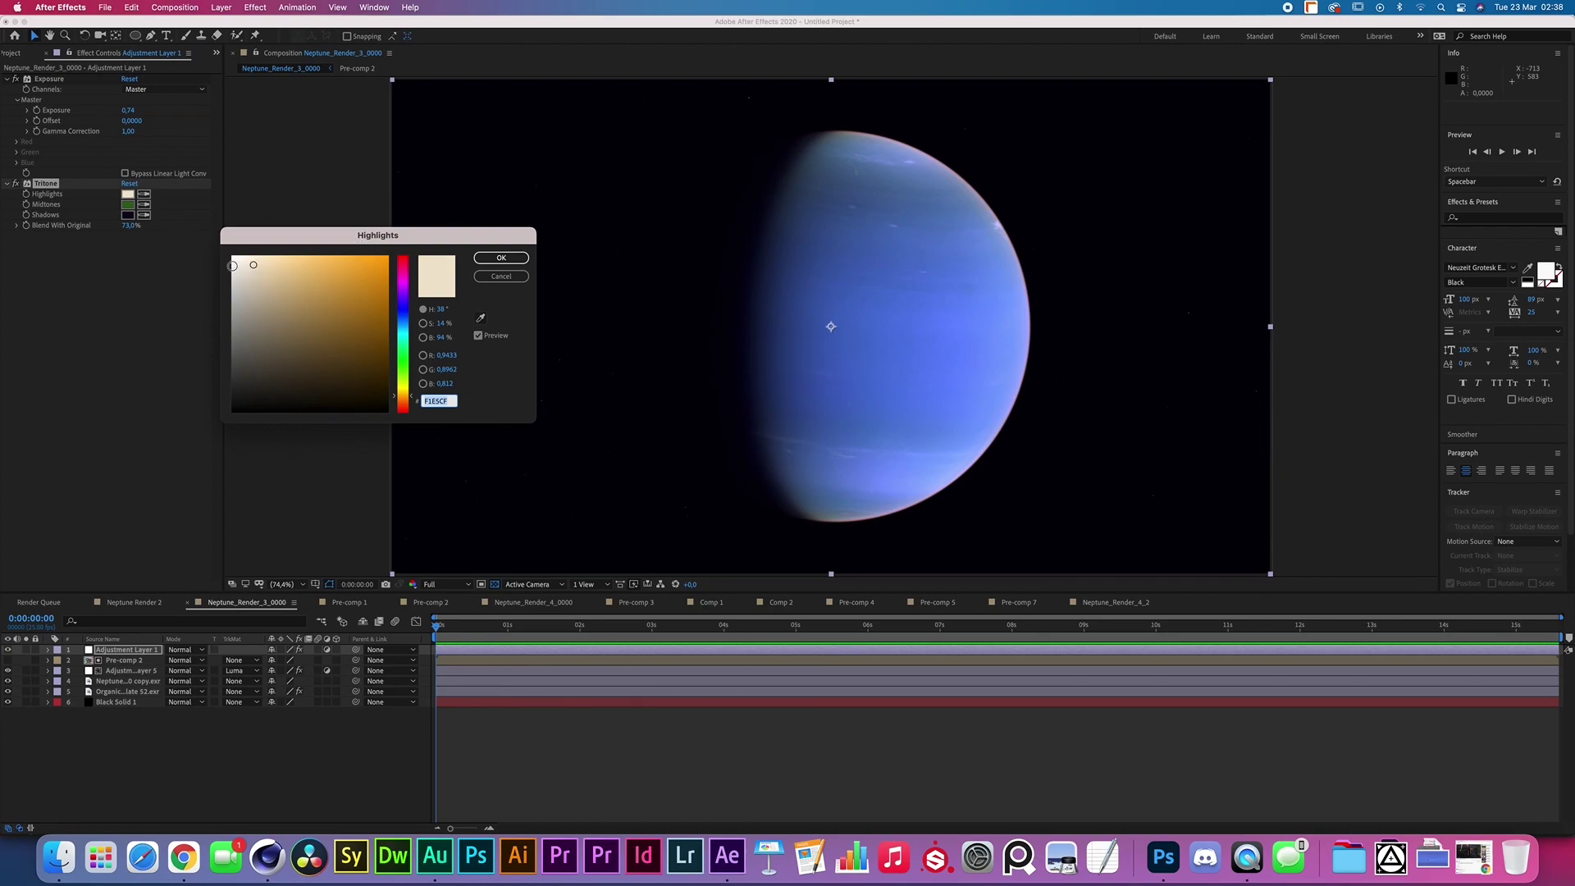
{"action": "left_click", "coordinate": [517, 258]}
{"action": "left_click", "coordinate": [131, 207]}
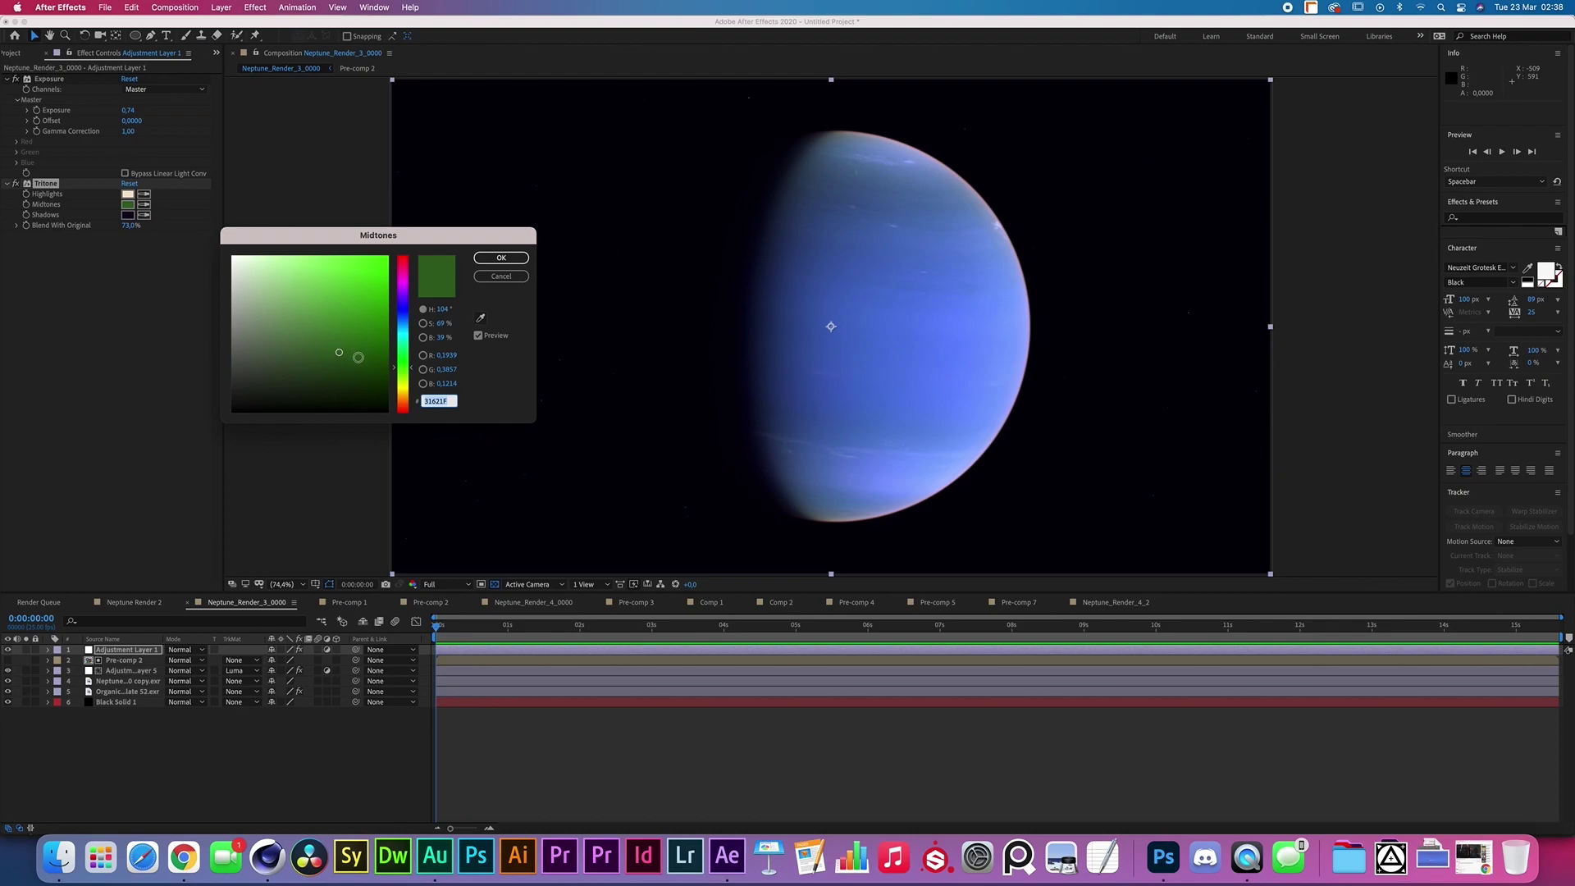
{"action": "left_click", "coordinate": [502, 257]}
{"action": "left_click", "coordinate": [128, 215]}
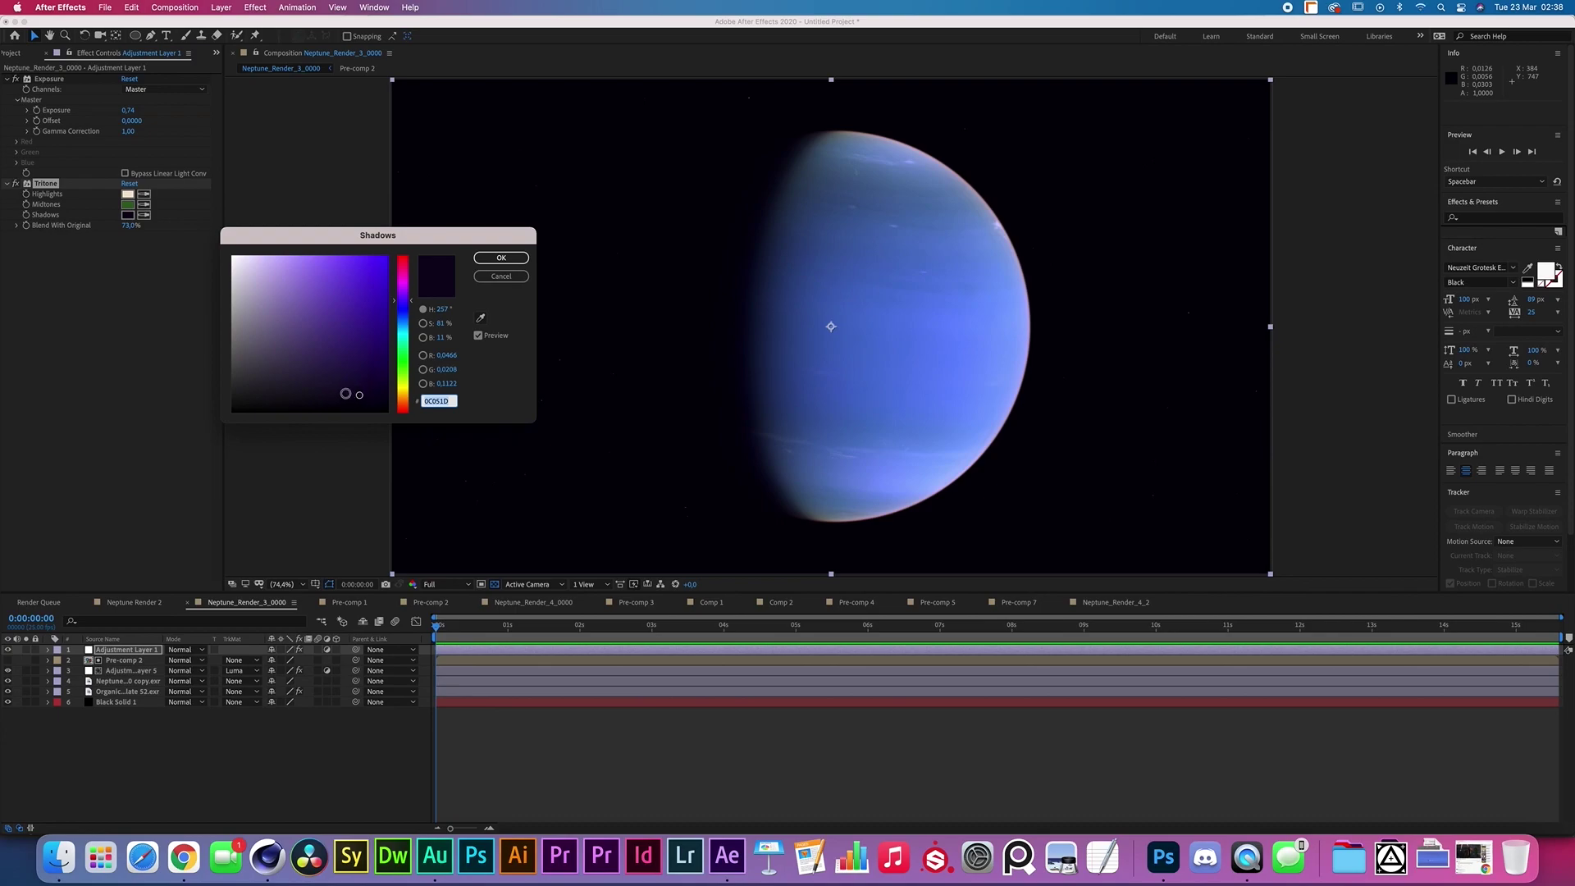
{"action": "left_click", "coordinate": [501, 257]}
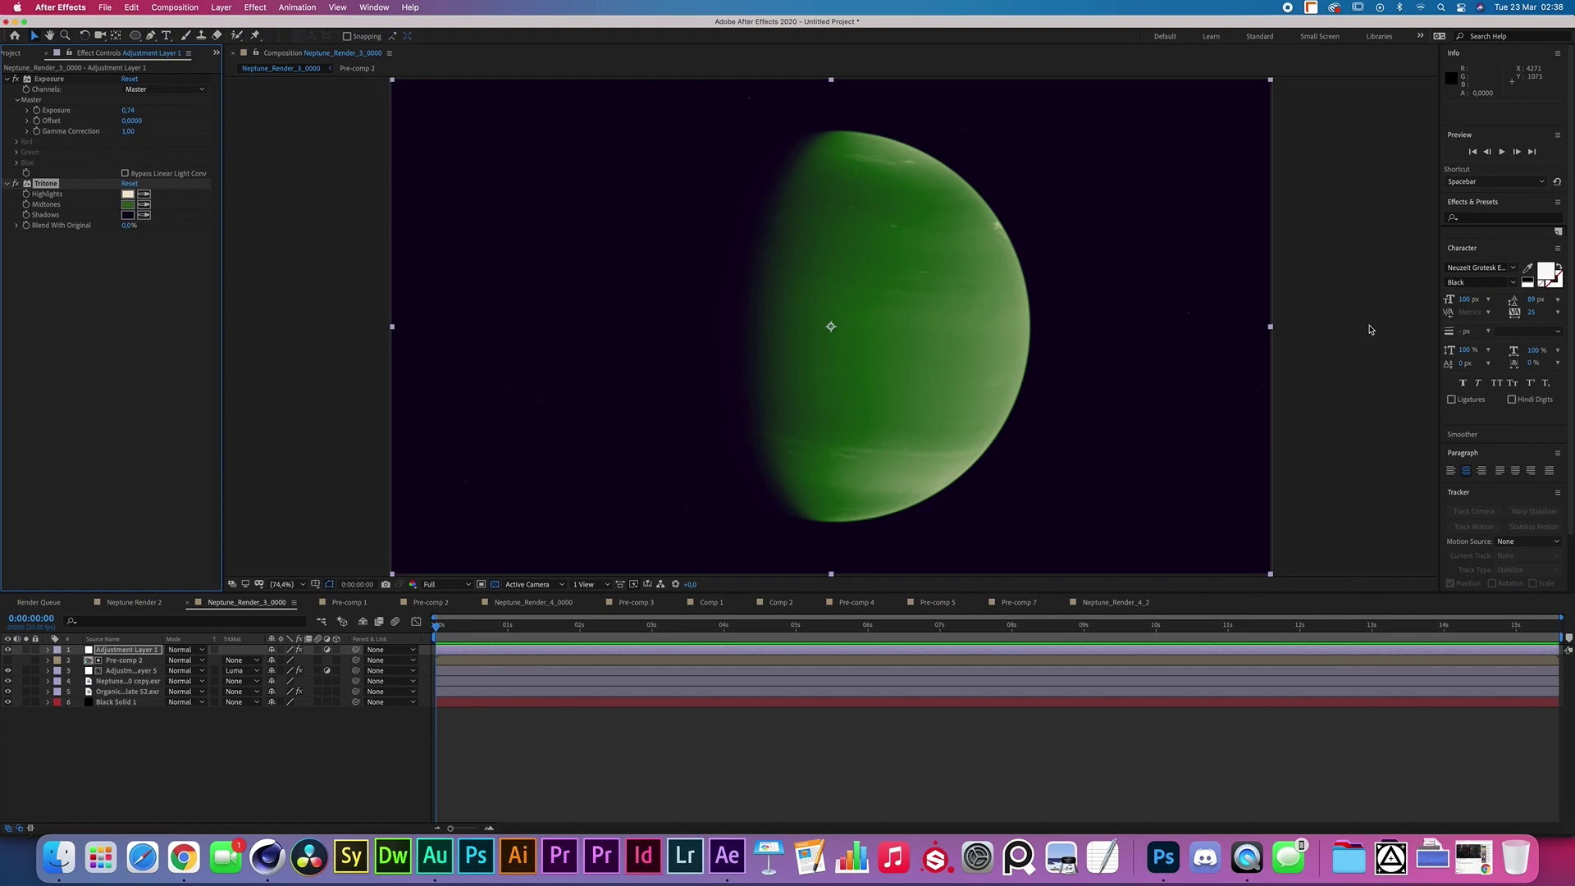
Step: Try different blend strengths for the Tritone effect, set Blend With Original to 74%, and deselect the layer
{"action": "left_click_drag", "start_coordinate": [127, 227], "coordinate": [172, 225]}
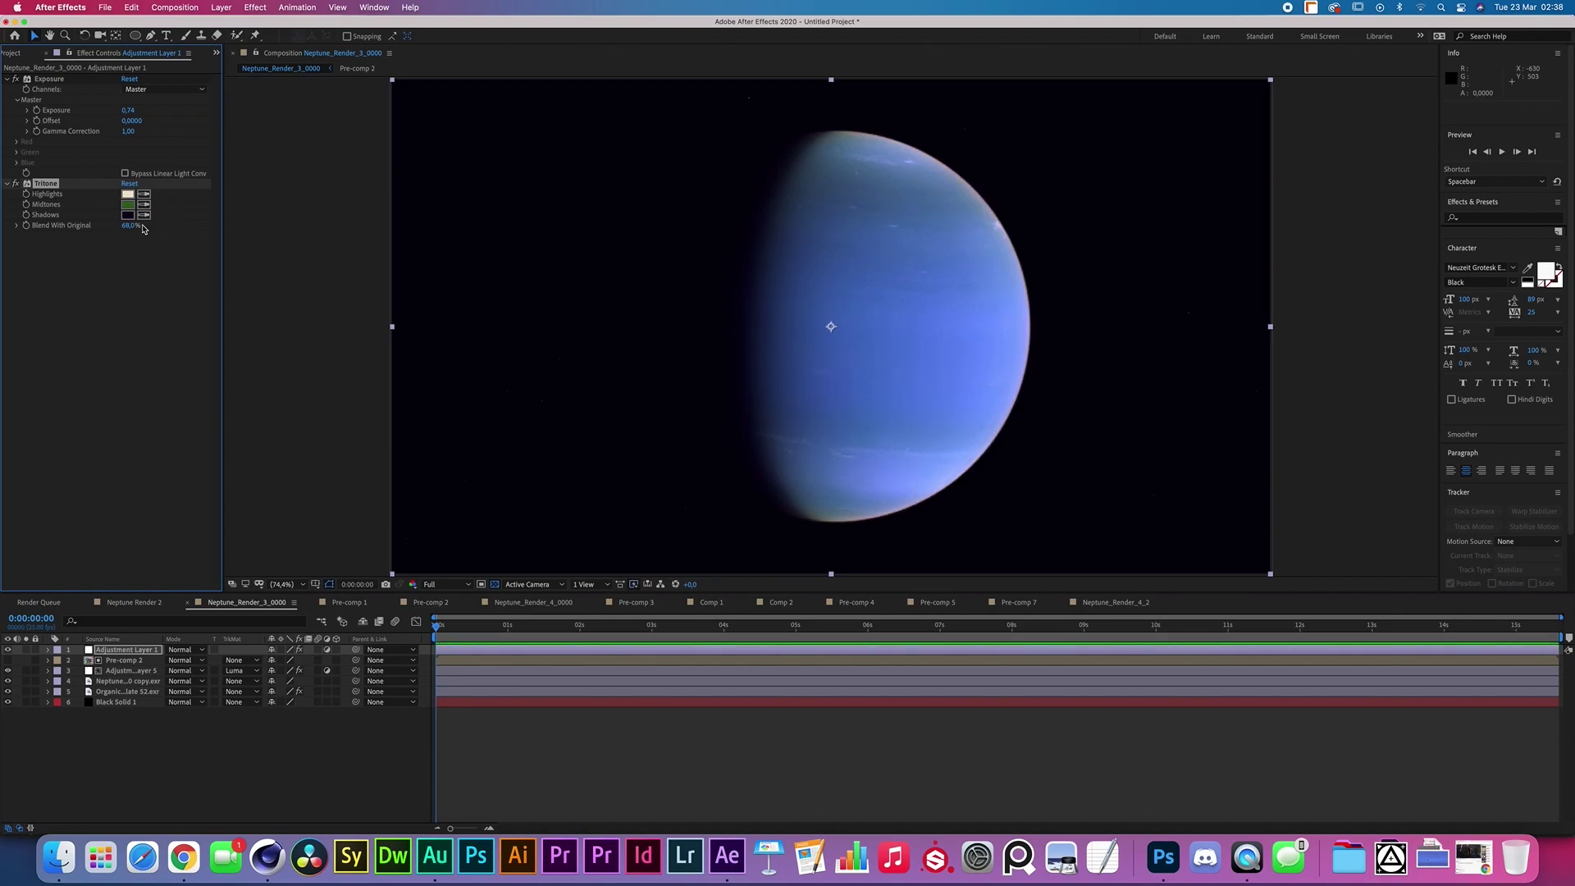
{"action": "left_click_drag", "start_coordinate": [133, 227], "coordinate": [134, 227]}
{"action": "left_click", "coordinate": [375, 749]}
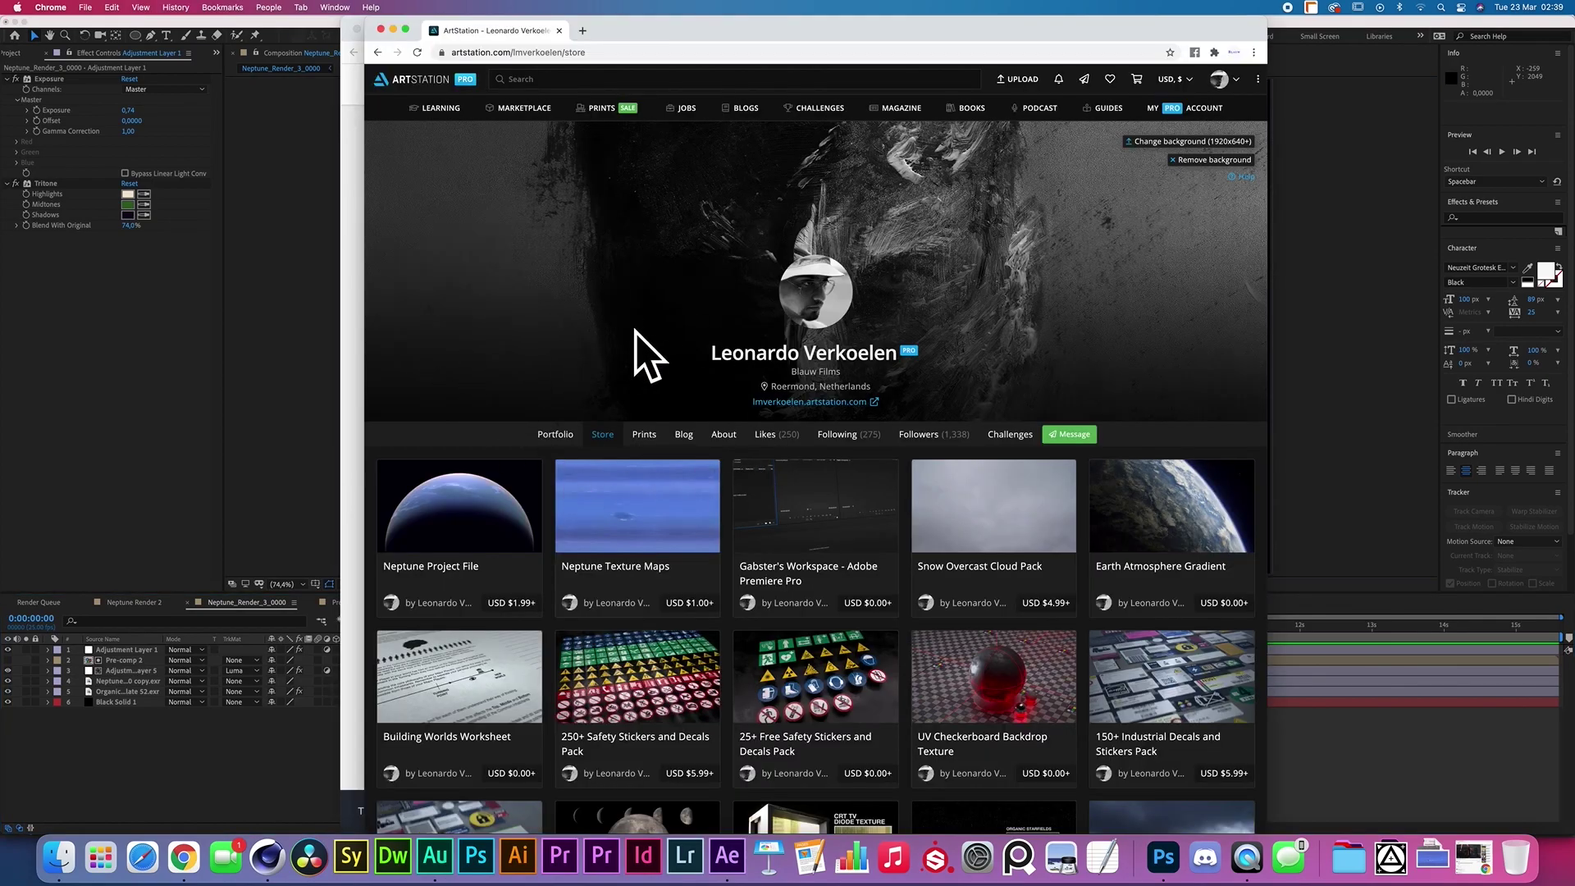
Step: Browse the ArtStation store page in Chrome, looking over the Neptune Project File, Neptune Texture Maps and other products
{"action": "scroll", "coordinate": [728, 398], "scroll_direction": "down", "scroll_amount": 5}
{"action": "scroll", "coordinate": [728, 398], "scroll_direction": "up", "scroll_amount": 5}
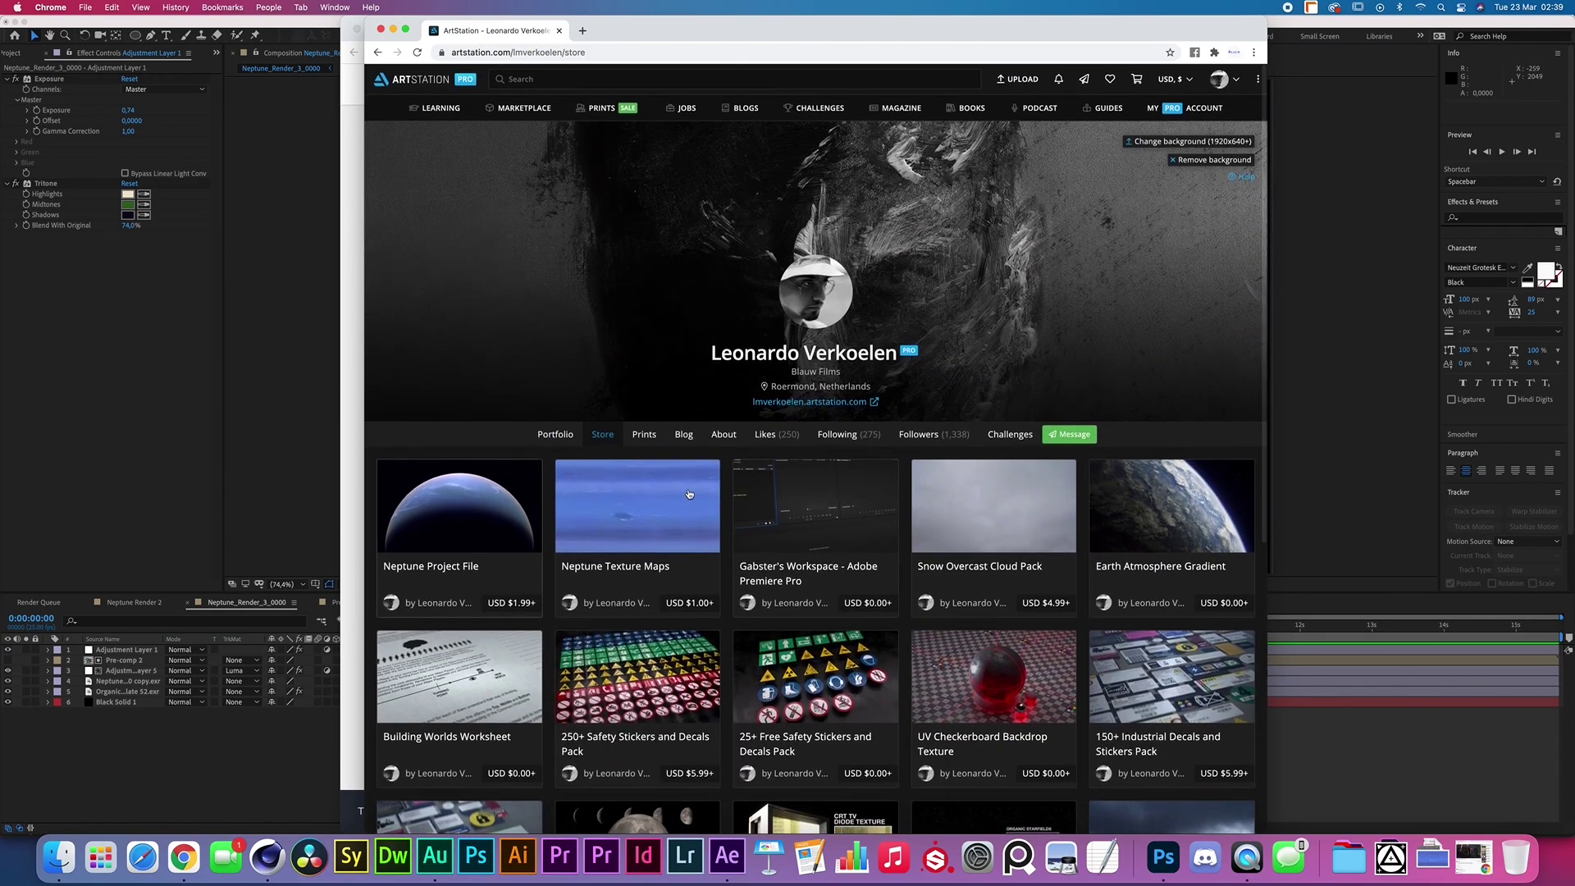